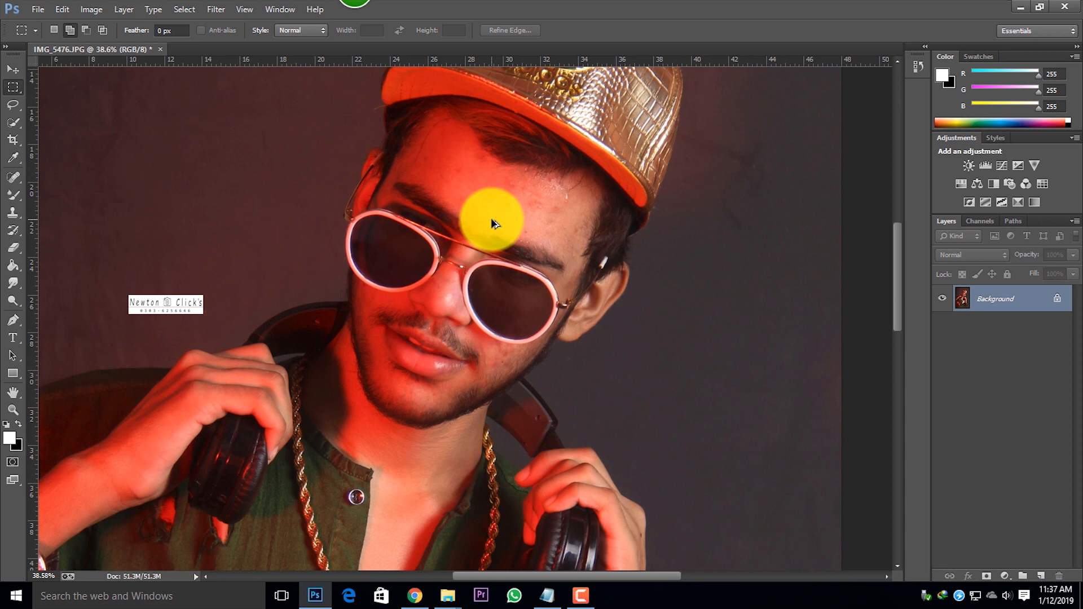
scroll(491, 221, up, 5)
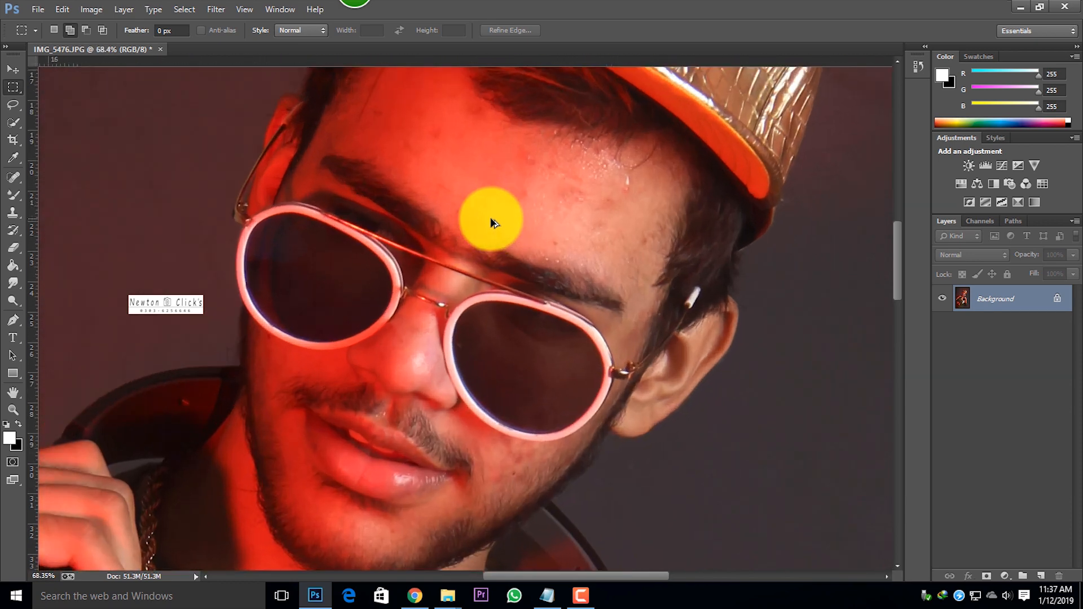
scroll(491, 222, down, 6)
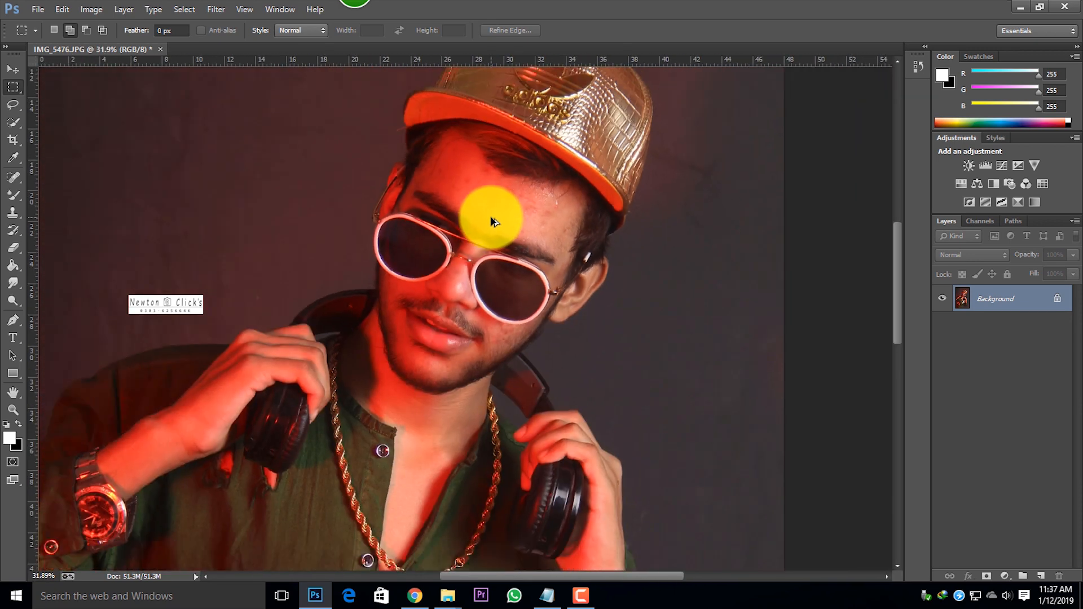
scroll(491, 220, down, 5)
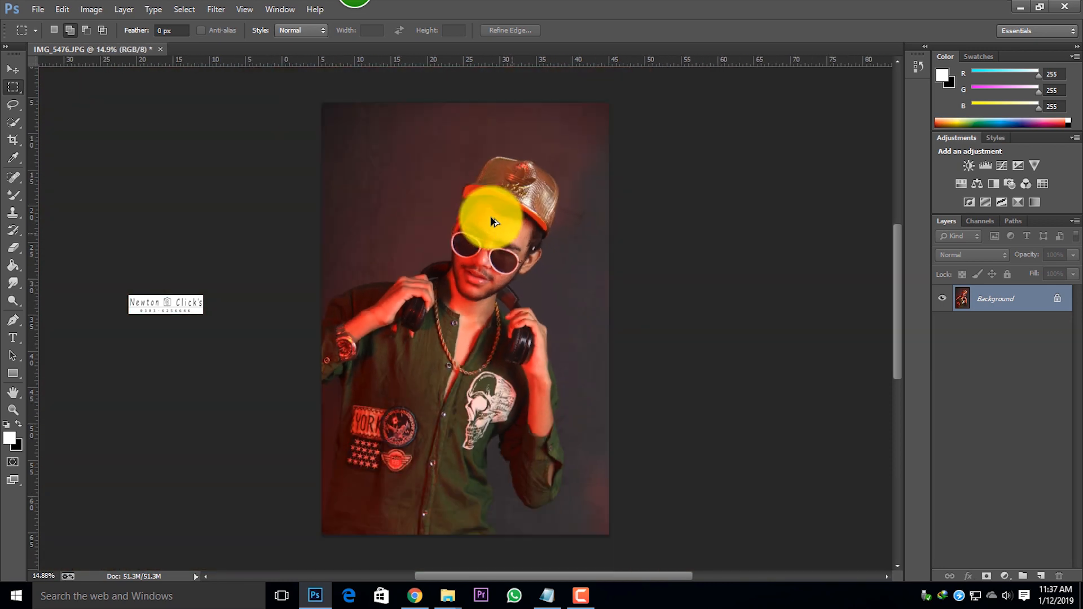
scroll(510, 233, up, 5)
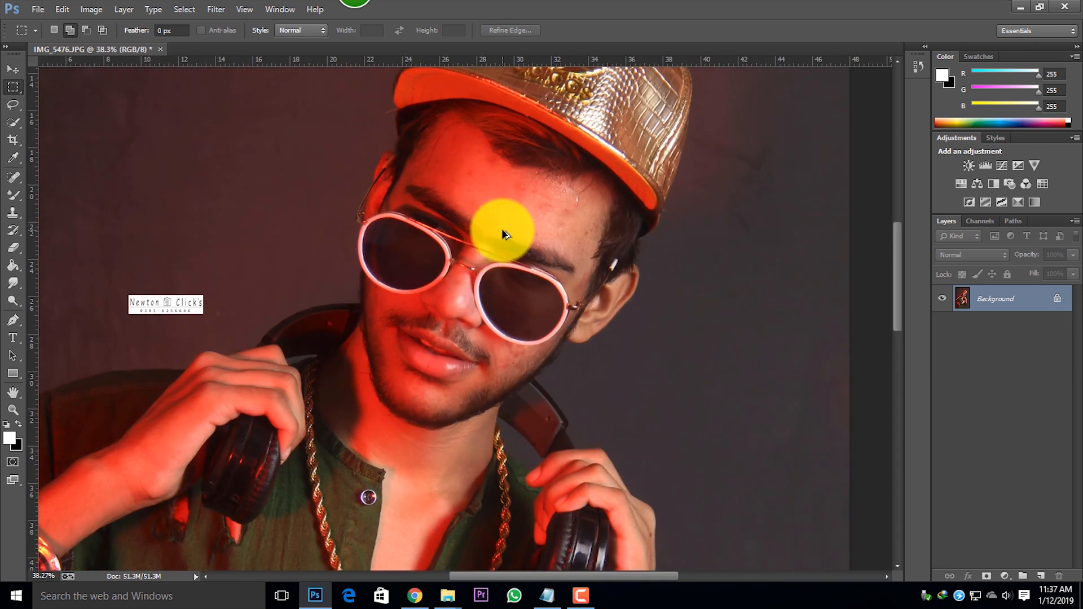
scroll(502, 232, down, 4)
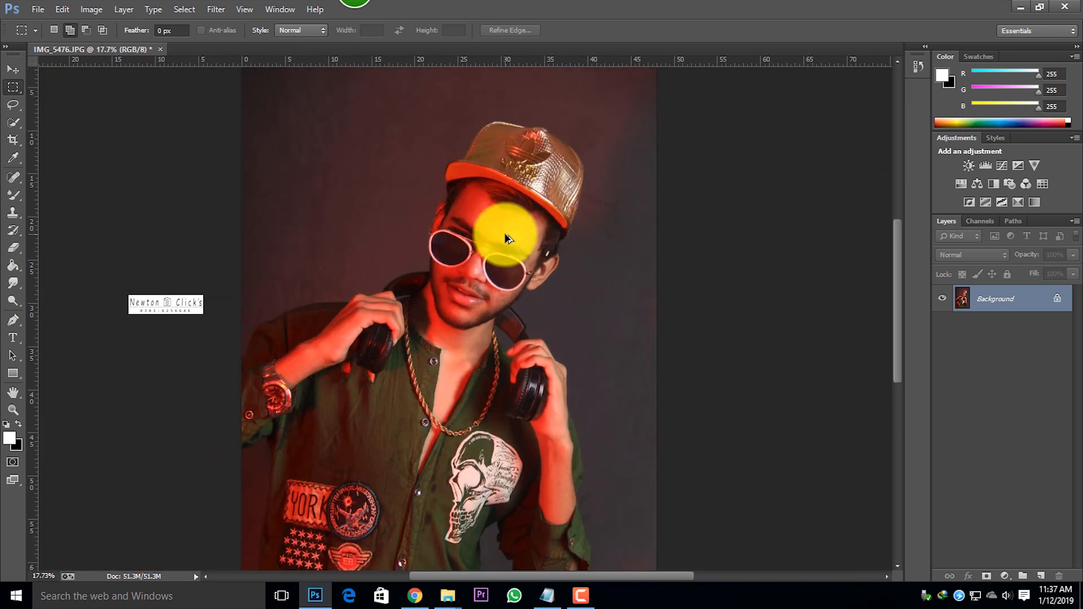
scroll(504, 236, up, 5)
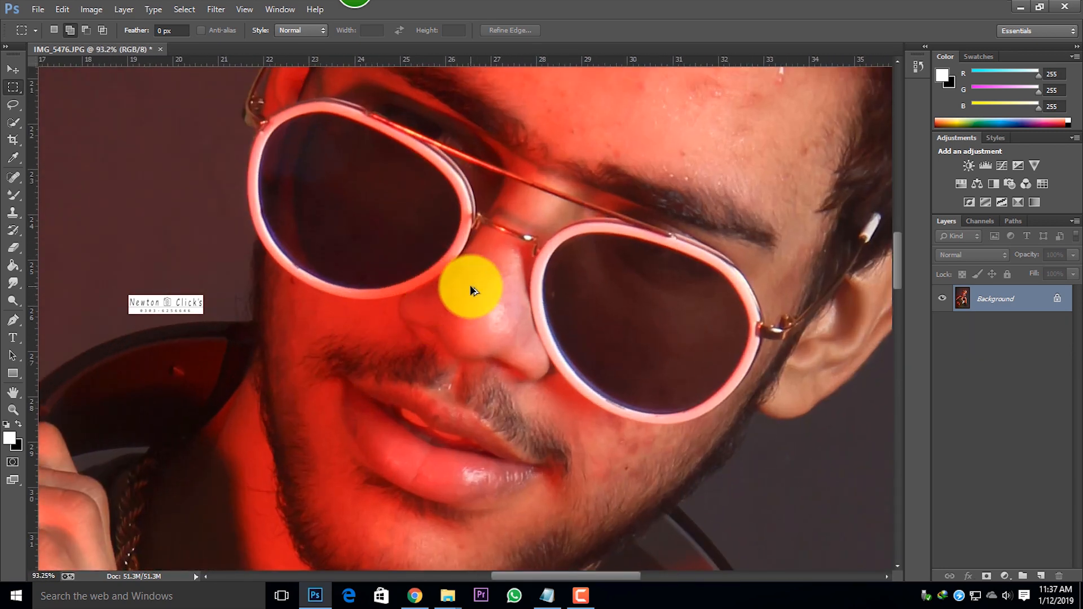
Step: Apply a Camera Raw adjustment to the portrait with Clarity +27 and a Sharpening Amount of 11
key(ctrl+shift+a)
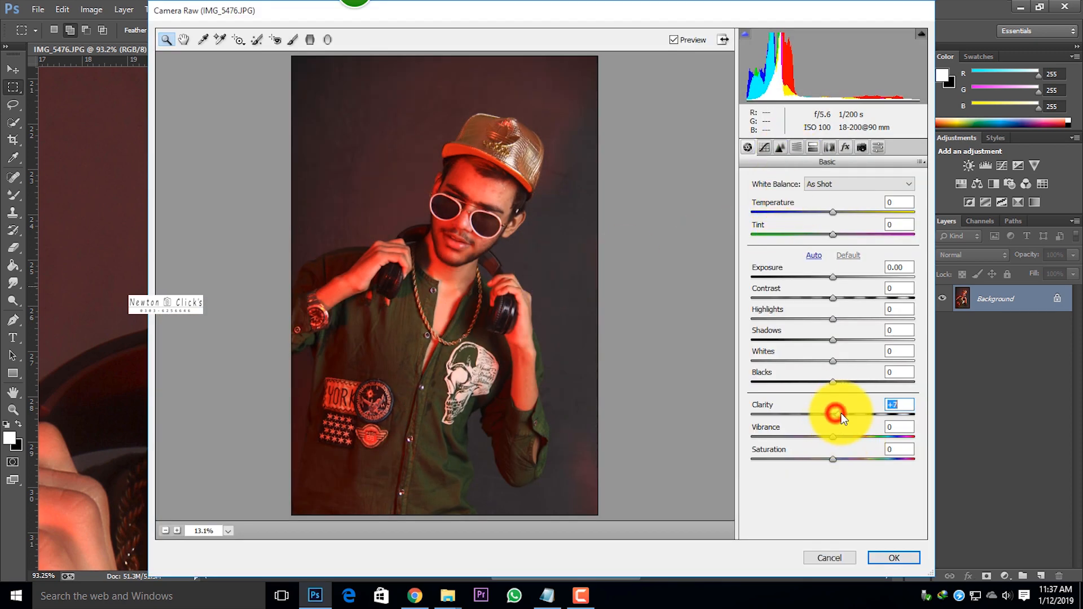
drag(848, 411, 856, 411)
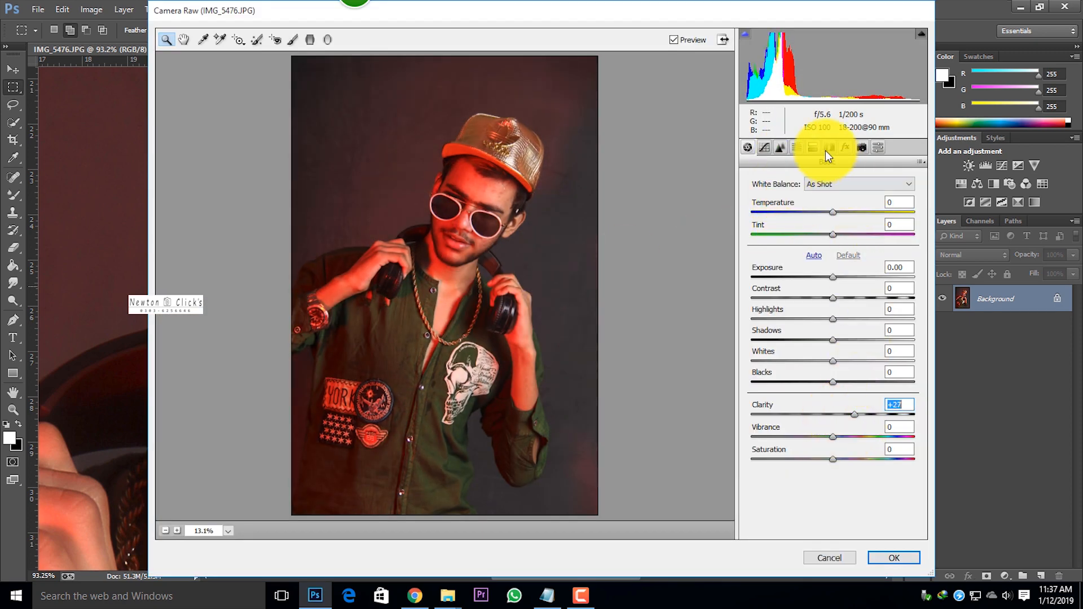
click(784, 147)
drag(753, 200, 763, 199)
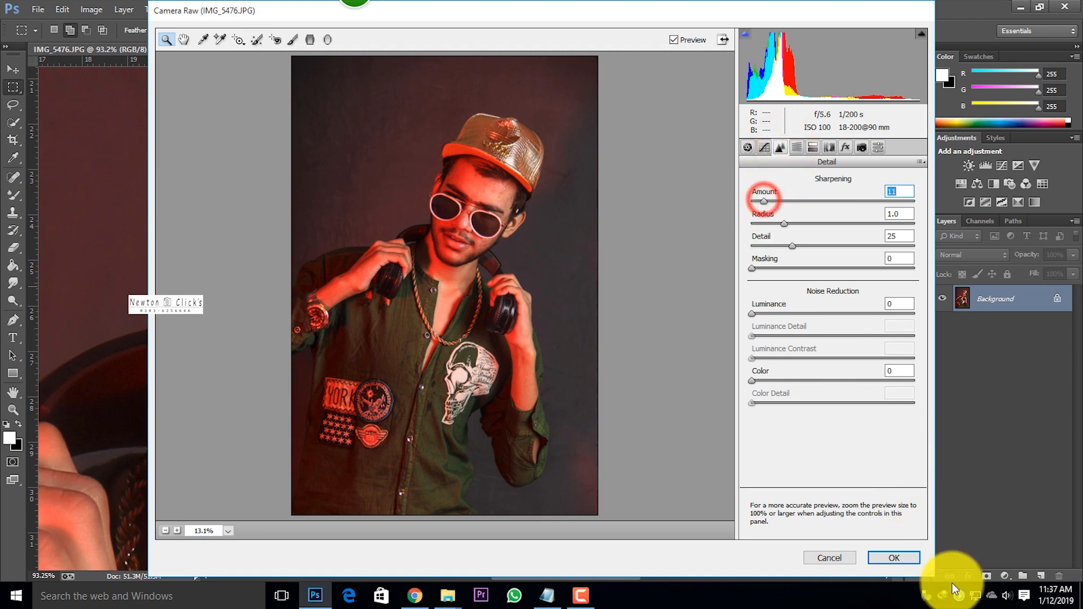
click(909, 560)
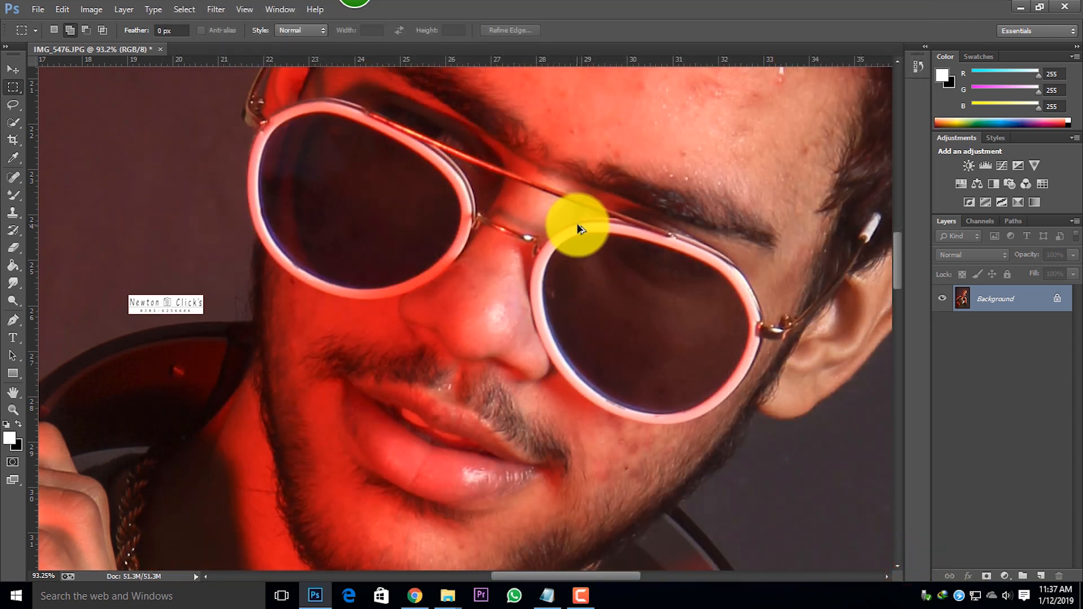
Step: Apply a Camera Raw tonal adjustment with Contrast +4, Highlights -28, Shadows +7, Whites +1, Blacks +8 and Clarity +7
scroll(582, 225, down, 2)
scroll(582, 225, down, 6)
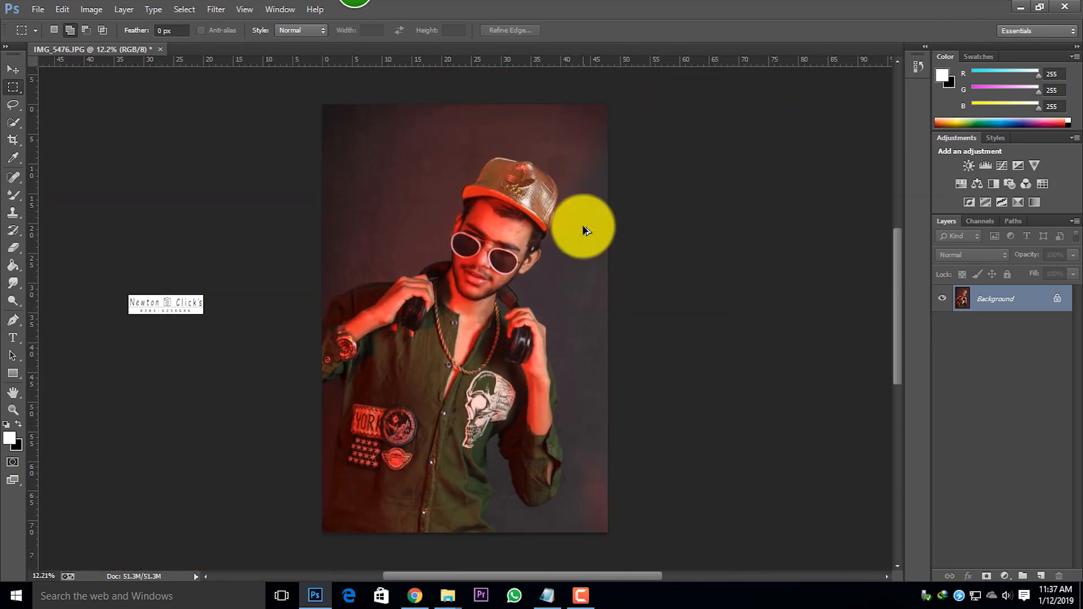
key(ctrl+shift+a)
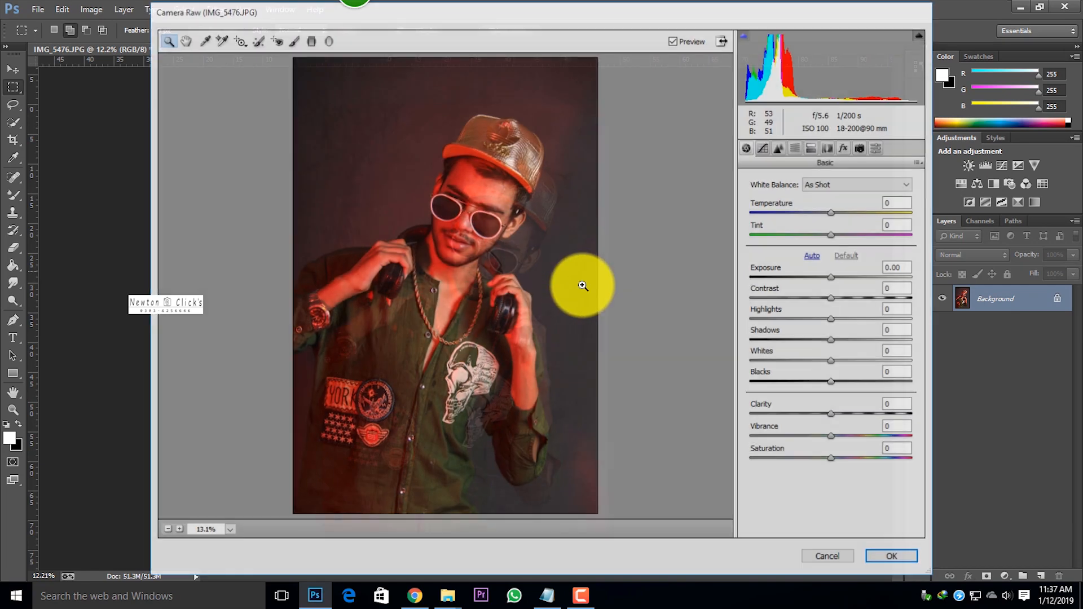
click(799, 148)
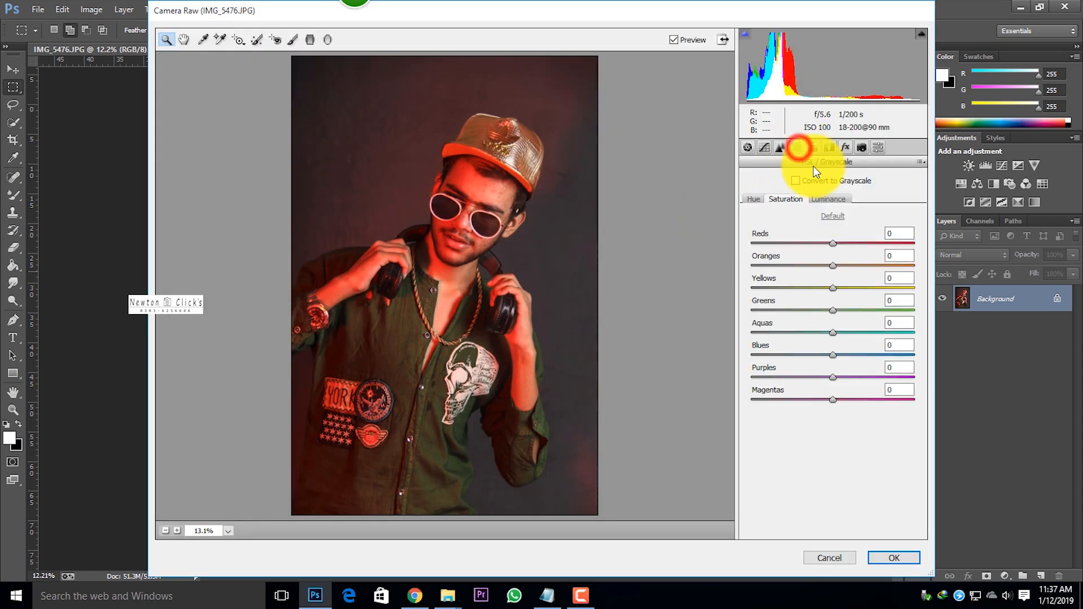
click(757, 195)
click(747, 147)
drag(833, 318, 840, 339)
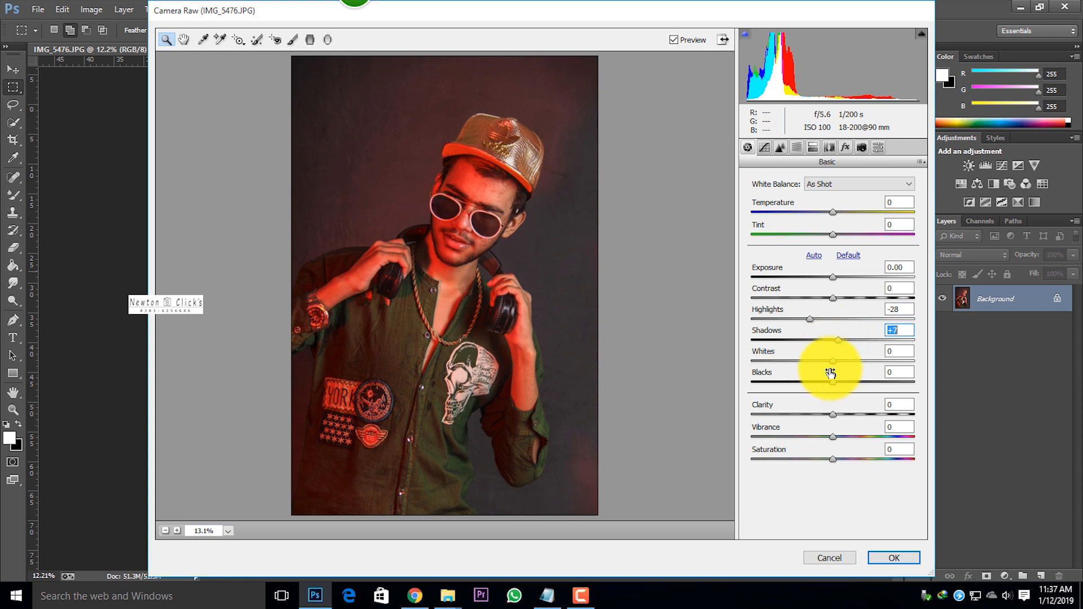
drag(835, 381, 834, 360)
drag(835, 415, 843, 415)
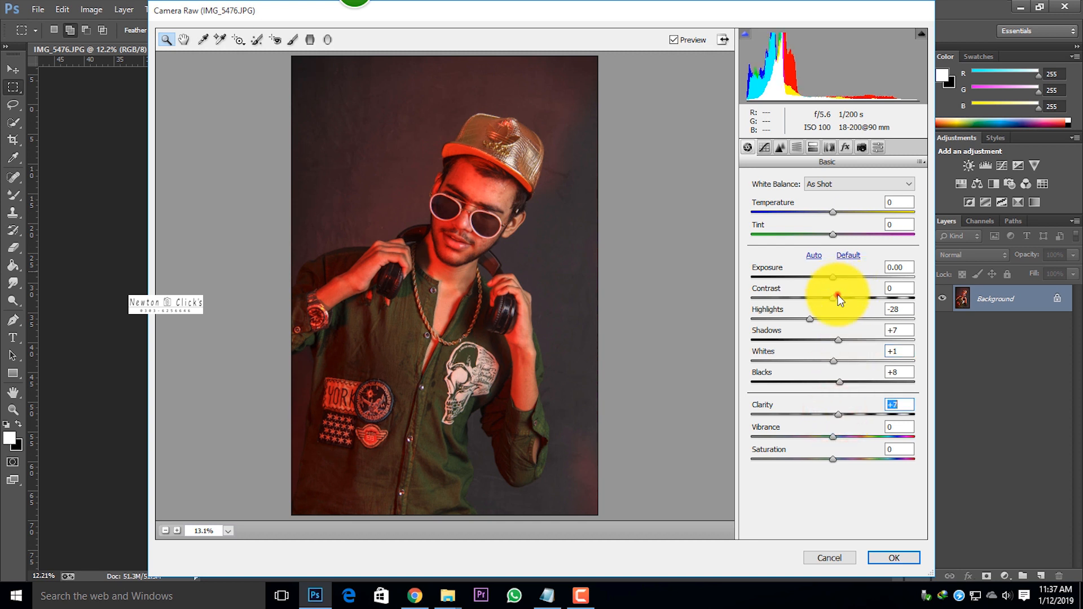
drag(841, 297, 838, 298)
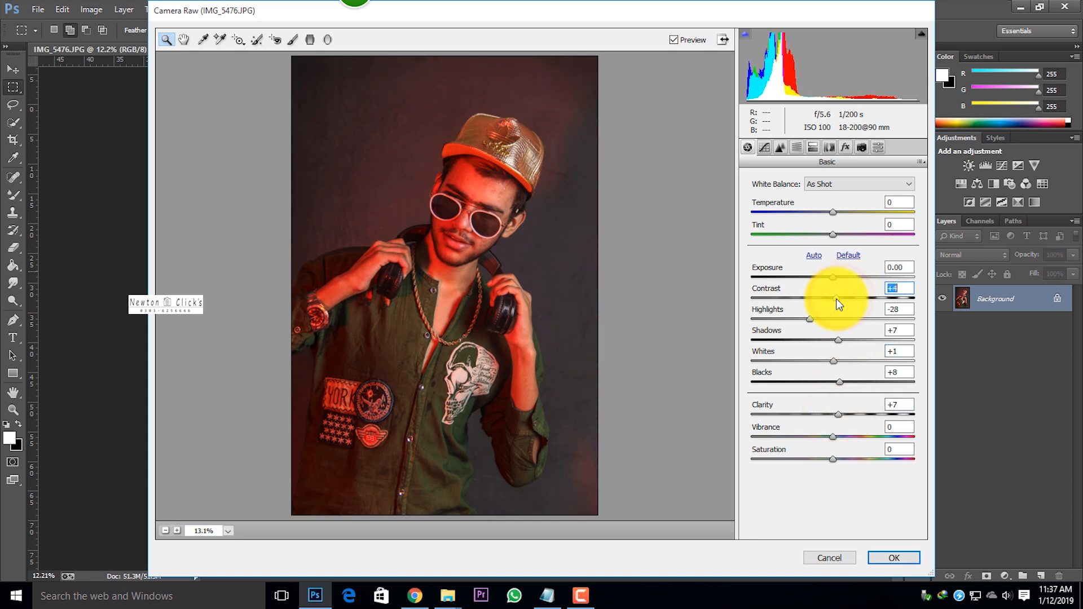
click(898, 558)
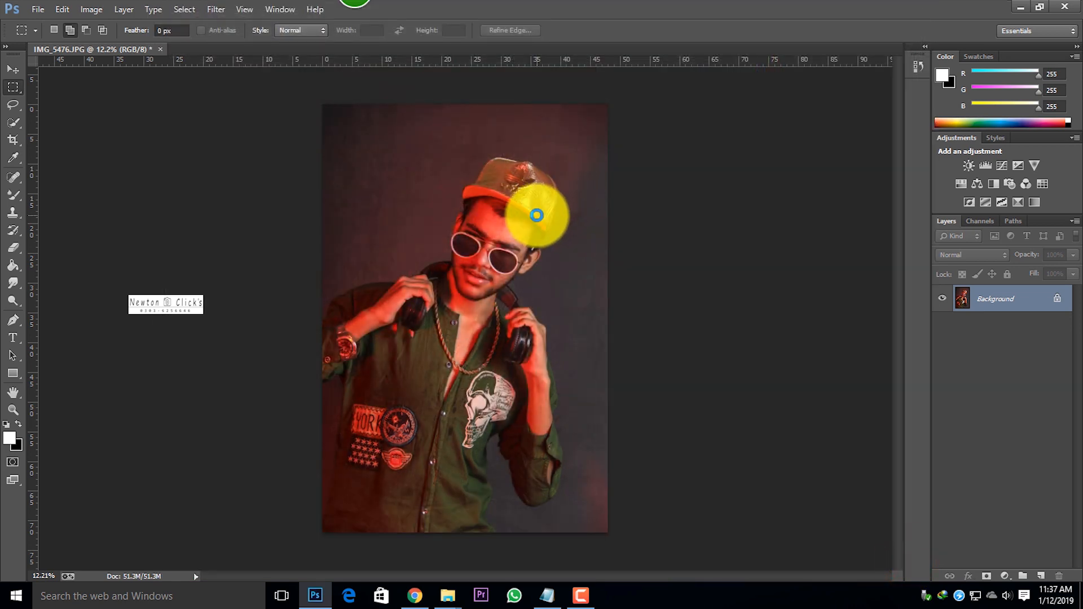
Step: Apply a Camera Raw HSL adjustment with Reds saturation +19, increased Oranges saturation and Oranges luminance -14
key(ctrl+shift+a)
click(796, 147)
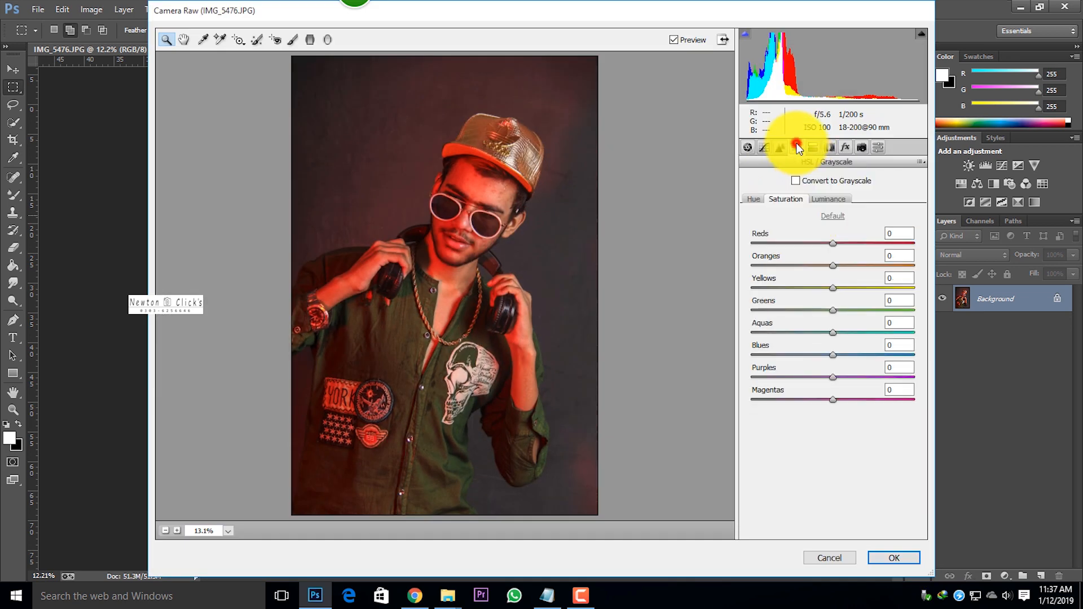
drag(873, 245, 929, 258)
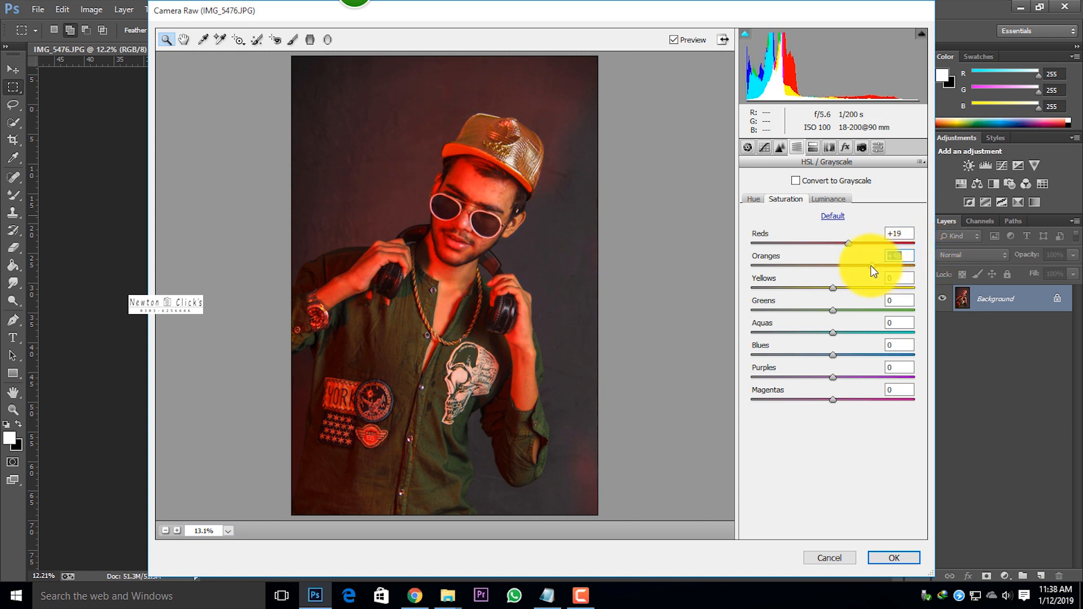
click(843, 202)
drag(824, 263, 821, 262)
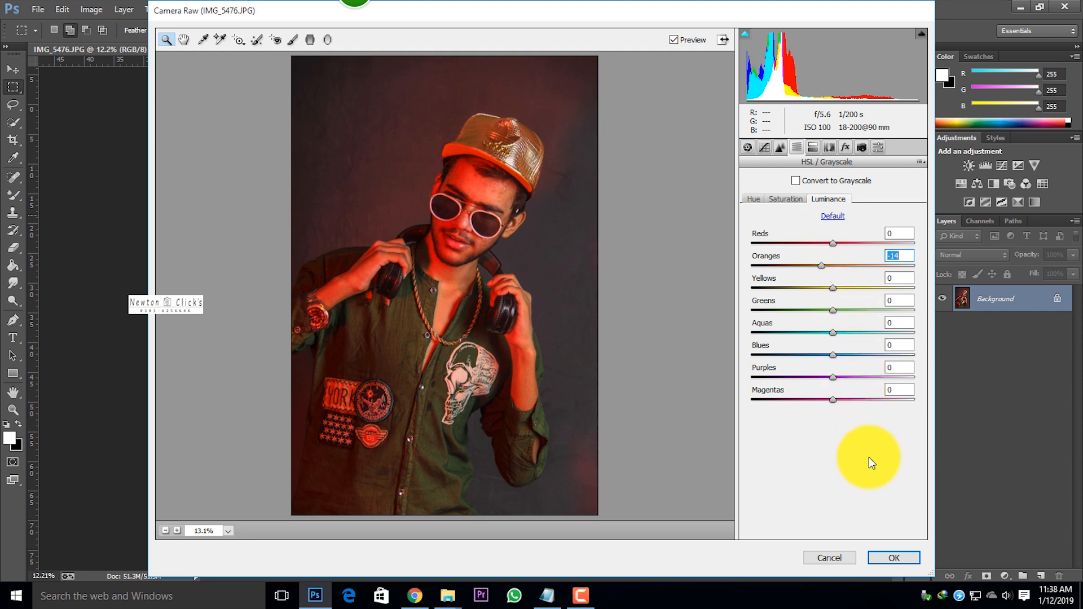
click(895, 559)
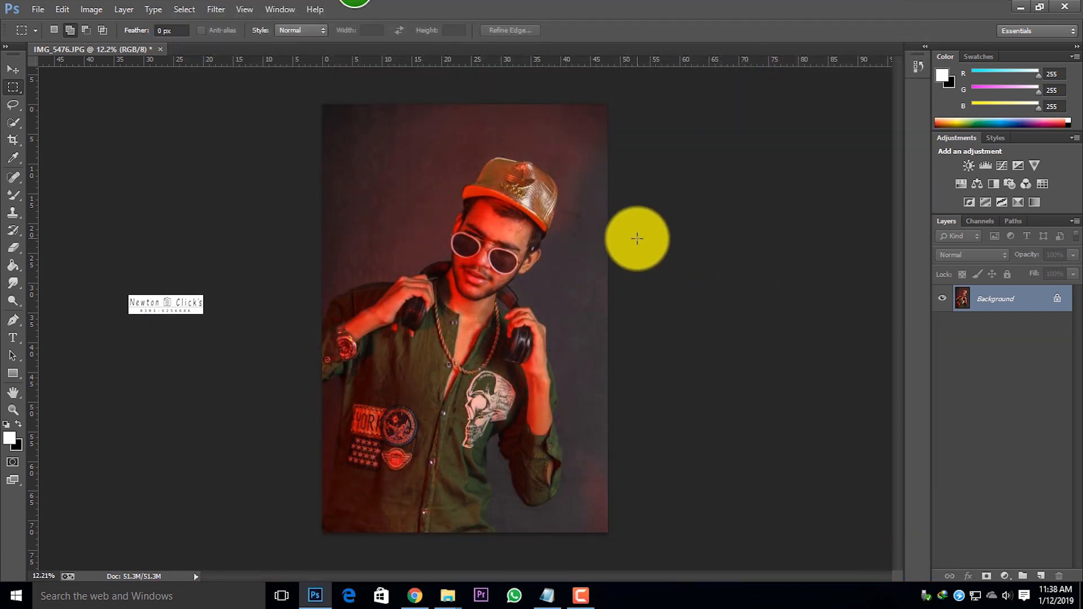
Step: Apply Camera Raw saturation changes: Reds -6, Oranges -14, Yellows +100, Greens +100, Aquas +65 and Blues +100
key(ctrl+shift+a)
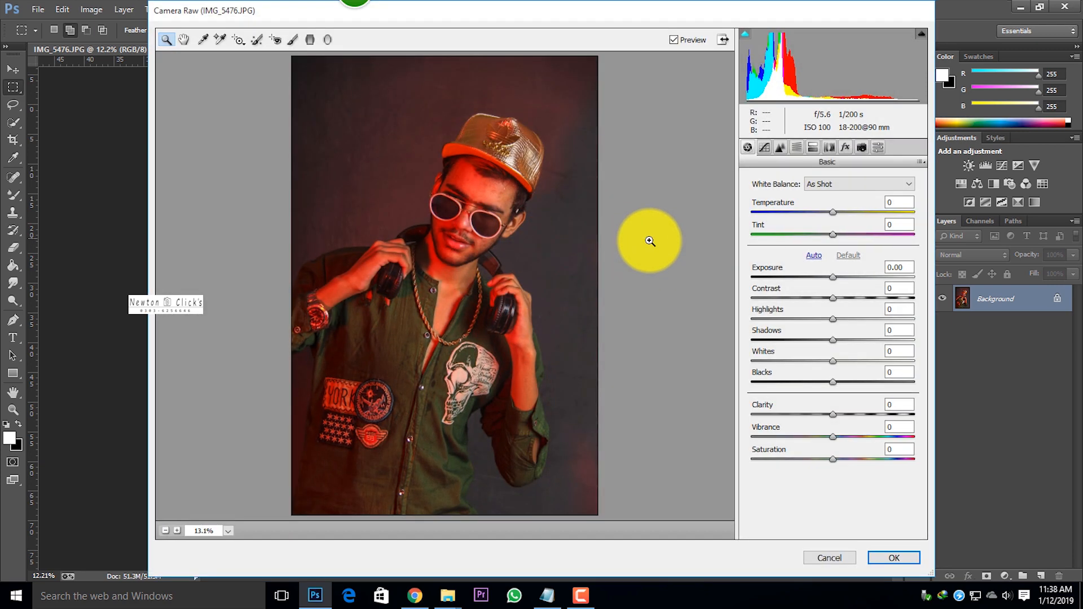
click(796, 148)
drag(833, 355, 926, 354)
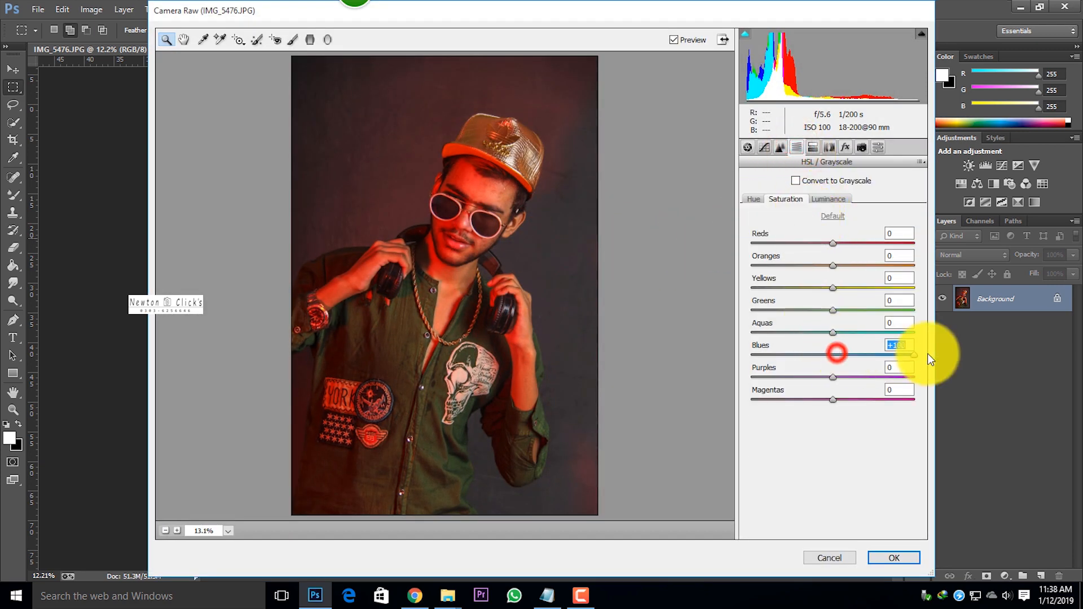
drag(833, 332, 886, 332)
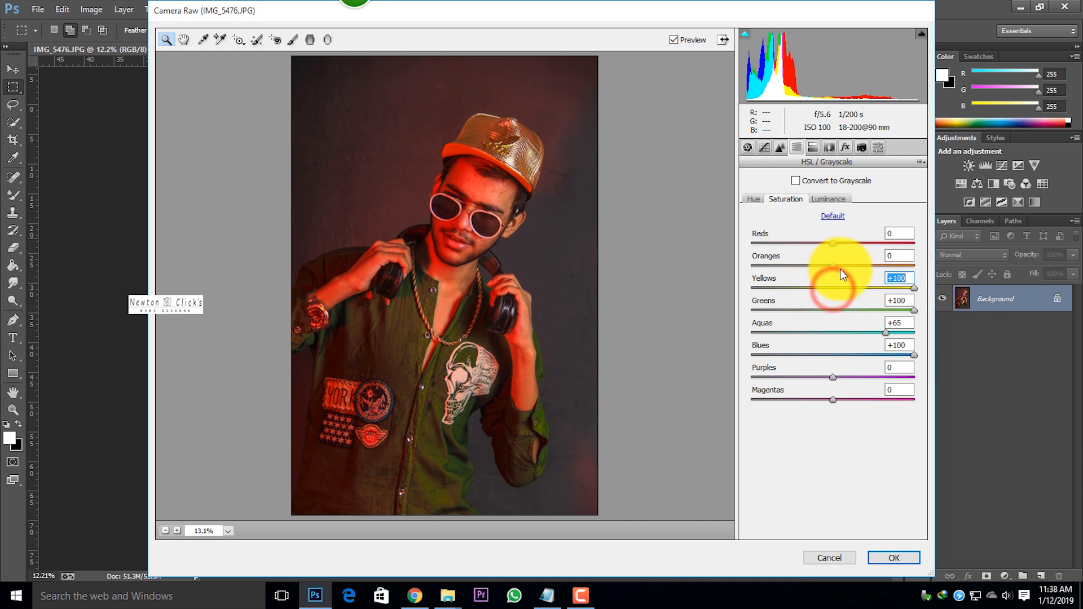
drag(890, 265, 831, 241)
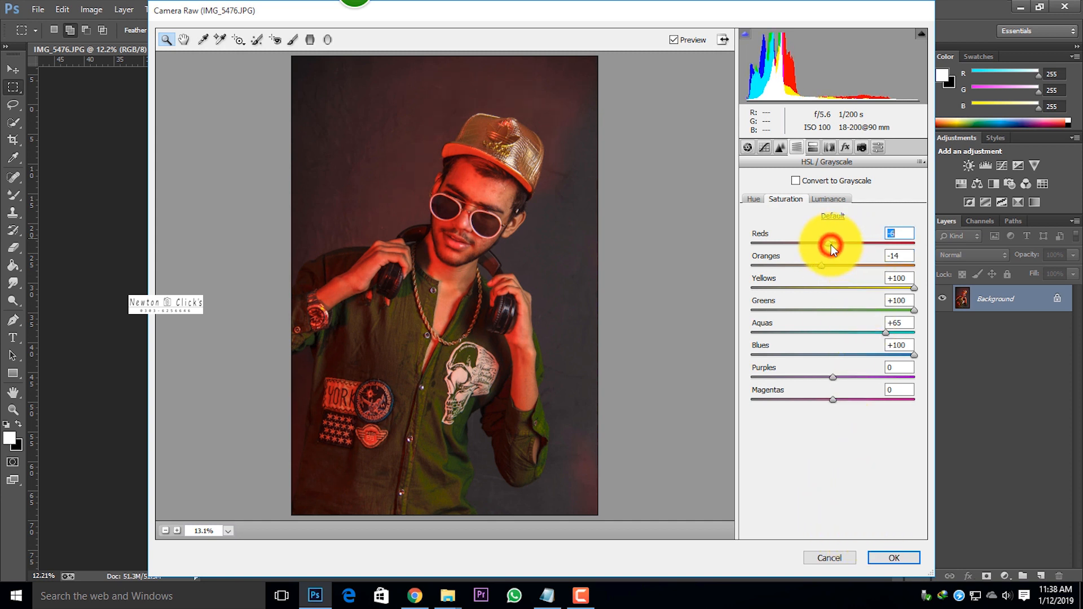
click(901, 557)
Step: Smooth the blemished forehead skin with the Mixer Brush, enlarging the brush up to 200 px
scroll(559, 186, up, 5)
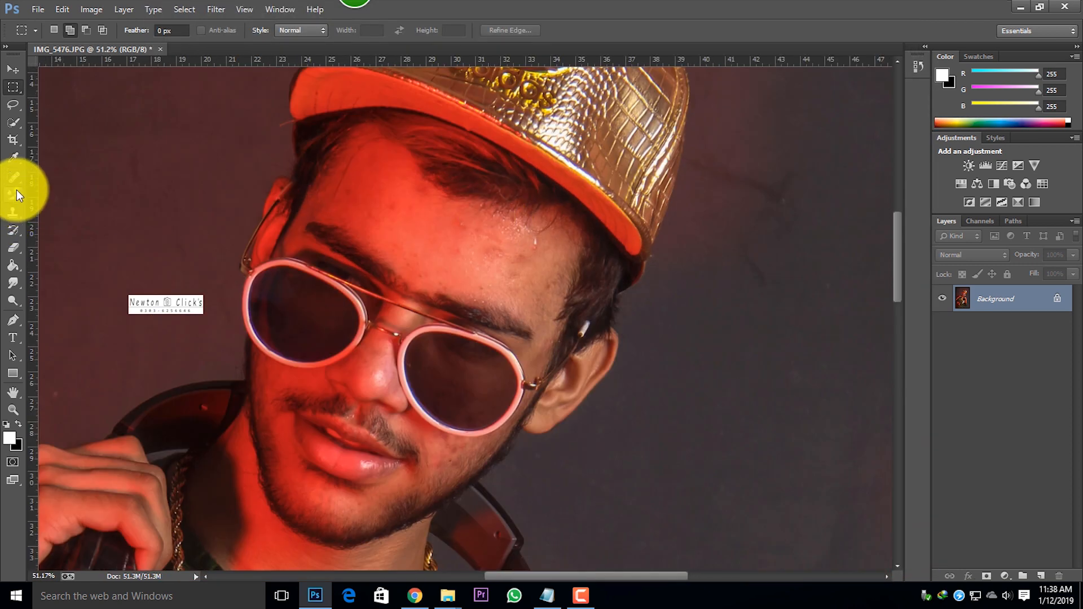
right_click(16, 195)
click(72, 230)
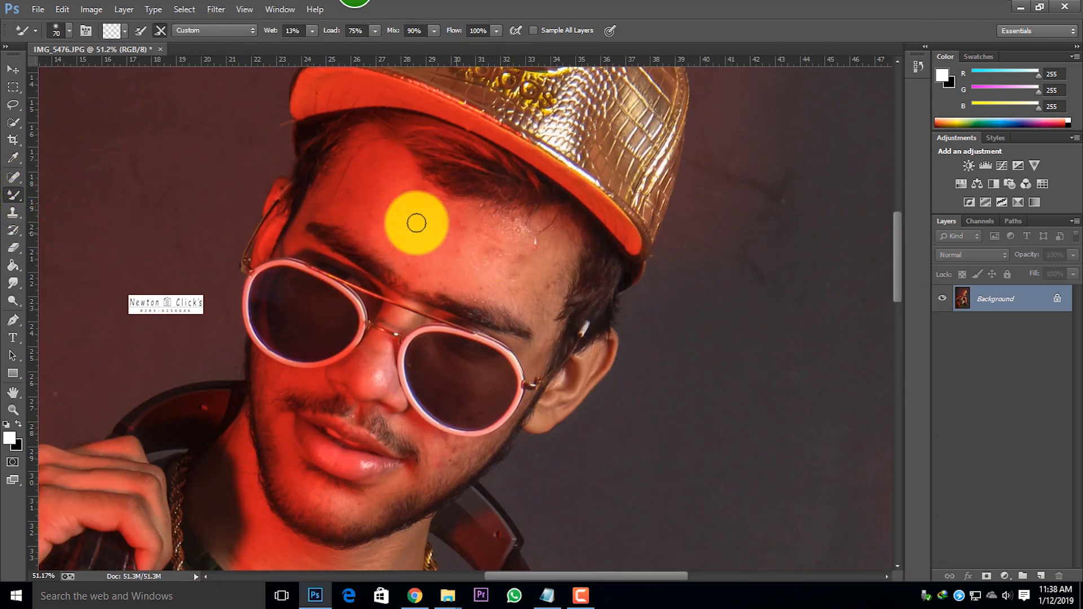
key(bracketright)
key(bracketright)
key(bracketright)
key(bracketright)
key(bracketright)
key(bracketright)
mouse_move(375, 169)
mouse_down()
mouse_move(364, 198)
mouse_move(364, 157)
mouse_move(336, 190)
mouse_move(356, 203)
mouse_move(401, 195)
mouse_move(432, 218)
mouse_move(406, 239)
mouse_move(392, 222)
mouse_move(499, 226)
mouse_move(502, 240)
mouse_move(531, 235)
mouse_move(539, 264)
mouse_move(535, 238)
mouse_move(470, 240)
mouse_up()
key(bracketright)
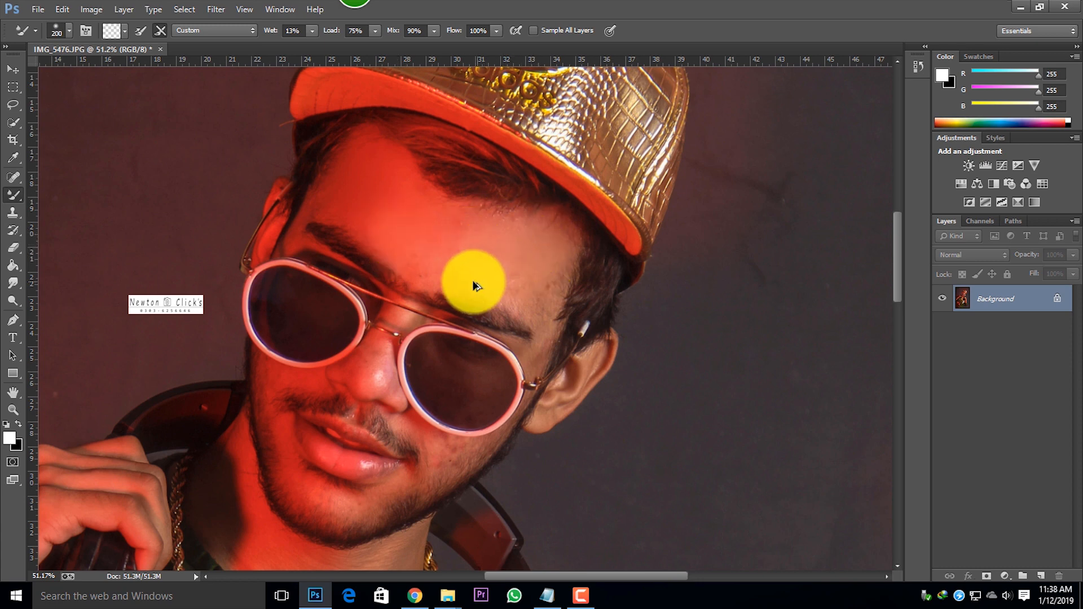
Step: Refine the smoothing across the forehead, above the eyebrows and toward the temple, adapting the brush size to each area
scroll(472, 281, up, 4)
key(bracketleft)
mouse_move(466, 197)
mouse_down()
mouse_move(455, 224)
mouse_move(454, 188)
mouse_move(394, 181)
mouse_up()
key(bracketright)
mouse_move(314, 124)
mouse_down()
mouse_move(336, 195)
mouse_move(364, 190)
mouse_move(377, 248)
mouse_move(423, 265)
mouse_up()
key(bracketleft)
mouse_move(485, 242)
mouse_down()
mouse_move(484, 188)
mouse_move(520, 207)
mouse_move(580, 295)
mouse_move(517, 273)
mouse_move(394, 265)
mouse_move(418, 235)
mouse_move(413, 191)
mouse_move(391, 232)
mouse_move(421, 193)
mouse_move(529, 288)
mouse_move(578, 291)
mouse_move(609, 218)
mouse_move(560, 292)
mouse_up()
Step: Smooth the blemished cheek beneath the sunglasses lens nearest the visible ear with a smaller Mixer Brush
scroll(542, 327, down, 8)
key(bracketleft)
key(bracketleft)
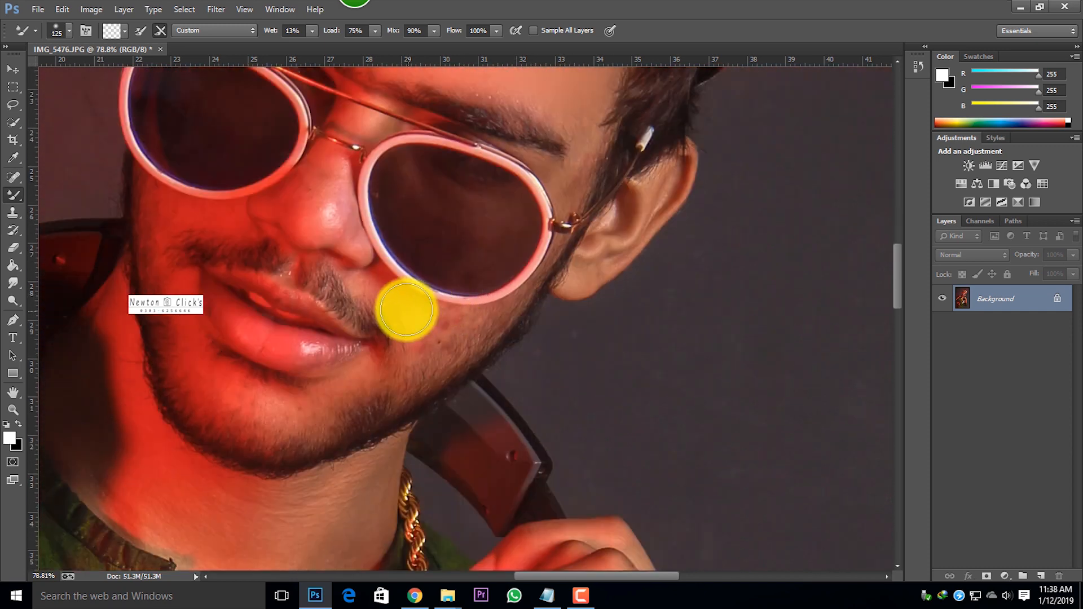
key(bracketright)
mouse_move(397, 302)
mouse_down()
mouse_move(423, 336)
mouse_move(462, 326)
mouse_move(416, 340)
mouse_move(482, 322)
mouse_move(420, 337)
mouse_move(398, 295)
mouse_move(415, 316)
mouse_move(468, 327)
mouse_move(413, 350)
mouse_move(428, 328)
mouse_move(462, 325)
mouse_up()
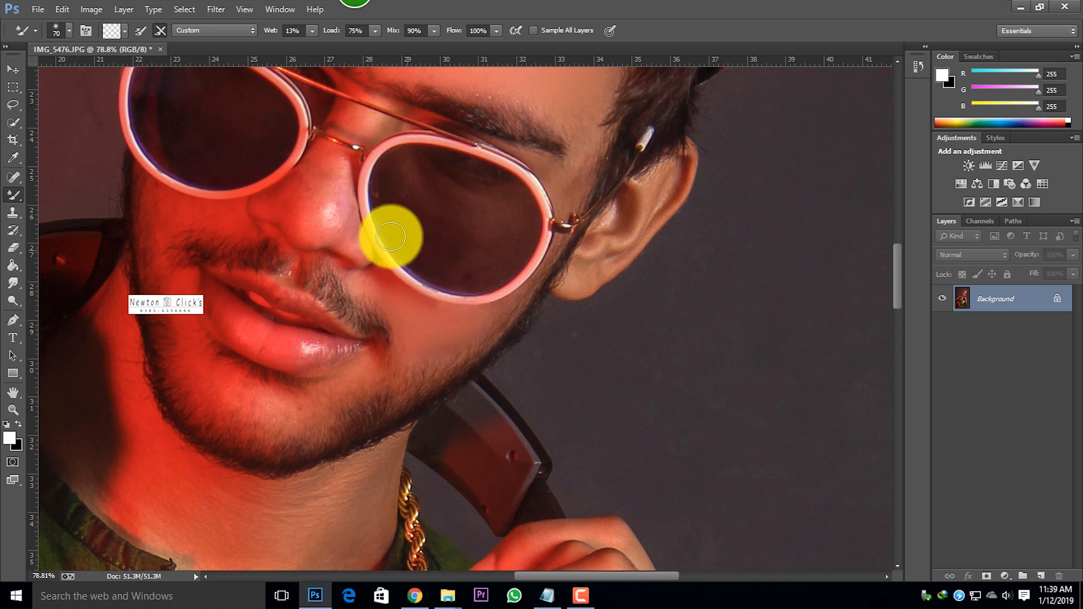
Step: Blend the skin along the nose and on the red-lit cheek below the other lens
key(bracketleft)
scroll(321, 206, up, 1)
mouse_move(320, 206)
mouse_down()
mouse_move(321, 244)
mouse_move(282, 249)
mouse_move(324, 245)
mouse_move(351, 293)
mouse_move(308, 307)
mouse_up()
key(bracketleft)
scroll(387, 239, up, 1)
key(bracketright)
drag(221, 302, 177, 296)
Step: Smooth the skin around the mouth and across the chin, keeping the strokes inside the beard line
key(bracketleft)
mouse_move(180, 382)
mouse_down()
mouse_move(184, 415)
mouse_move(236, 484)
mouse_move(279, 500)
mouse_up()
key(bracketright)
key(bracketright)
mouse_move(283, 500)
mouse_down()
mouse_move(325, 497)
mouse_move(364, 470)
mouse_up()
mouse_move(361, 470)
mouse_down()
mouse_move(288, 495)
mouse_move(329, 493)
mouse_move(256, 496)
mouse_up()
Step: Touch up the cheek along the lower rim of the lens and the nose with a finer Mixer Brush
key(bracketleft)
key(bracketleft)
key(bracketleft)
mouse_move(435, 414)
mouse_down()
mouse_move(498, 403)
mouse_move(477, 411)
mouse_move(510, 386)
mouse_up()
mouse_move(488, 408)
mouse_down()
mouse_move(411, 450)
mouse_move(438, 435)
mouse_move(418, 449)
mouse_move(451, 439)
mouse_up()
mouse_move(336, 275)
mouse_down()
mouse_move(343, 256)
mouse_move(343, 275)
mouse_up()
Step: Smooth the temple skin between the sunglasses frame and the hairline with a larger Mixer Brush
key(bracketright)
key(bracketright)
key(bracketright)
mouse_move(585, 177)
mouse_down()
mouse_move(577, 229)
mouse_move(588, 216)
mouse_move(587, 234)
mouse_move(568, 292)
mouse_up()
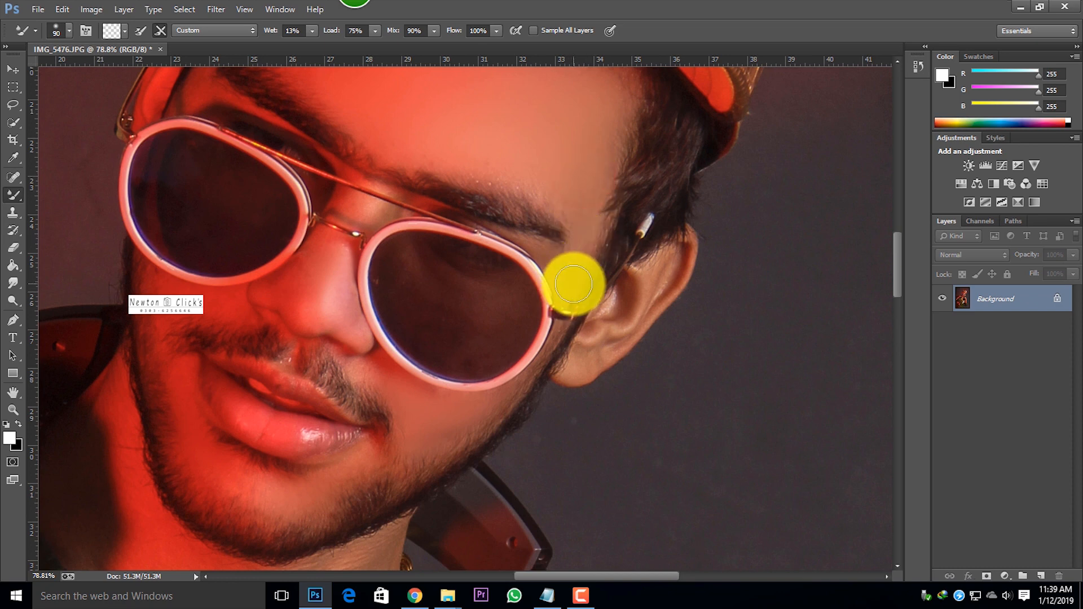
Step: Enlarge the Mixer Brush to 175 px and smooth the skin on the neck and the open chest area
scroll(288, 200, up, 2)
key(bracketleft)
key(bracketleft)
scroll(390, 189, down, 1)
scroll(390, 193, down, 4)
scroll(502, 317, up, 3)
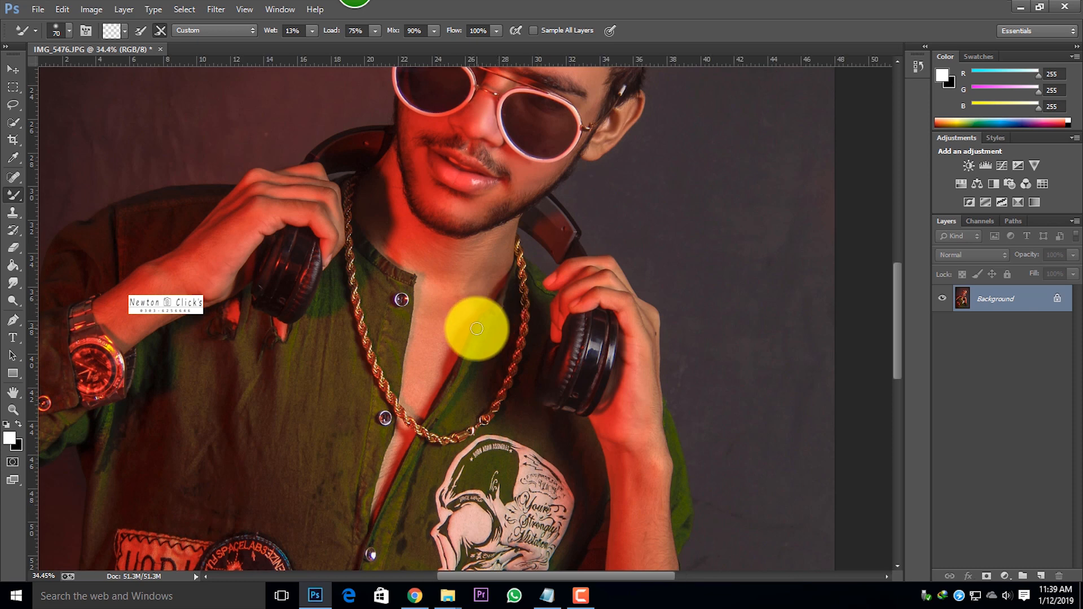
key(bracketright)
key(bracketright)
key(bracketright)
key(bracketright)
key(bracketright)
key(bracketright)
mouse_move(458, 265)
mouse_down()
mouse_move(474, 268)
mouse_move(478, 286)
mouse_move(435, 345)
mouse_move(431, 258)
mouse_move(465, 288)
mouse_up()
drag(475, 268, 418, 389)
Step: Smooth the skin on both hands and forearms holding the headphones with the Mixer Brush
mouse_move(205, 257)
mouse_down()
mouse_move(116, 311)
mouse_move(116, 323)
mouse_move(154, 272)
mouse_move(244, 213)
mouse_up()
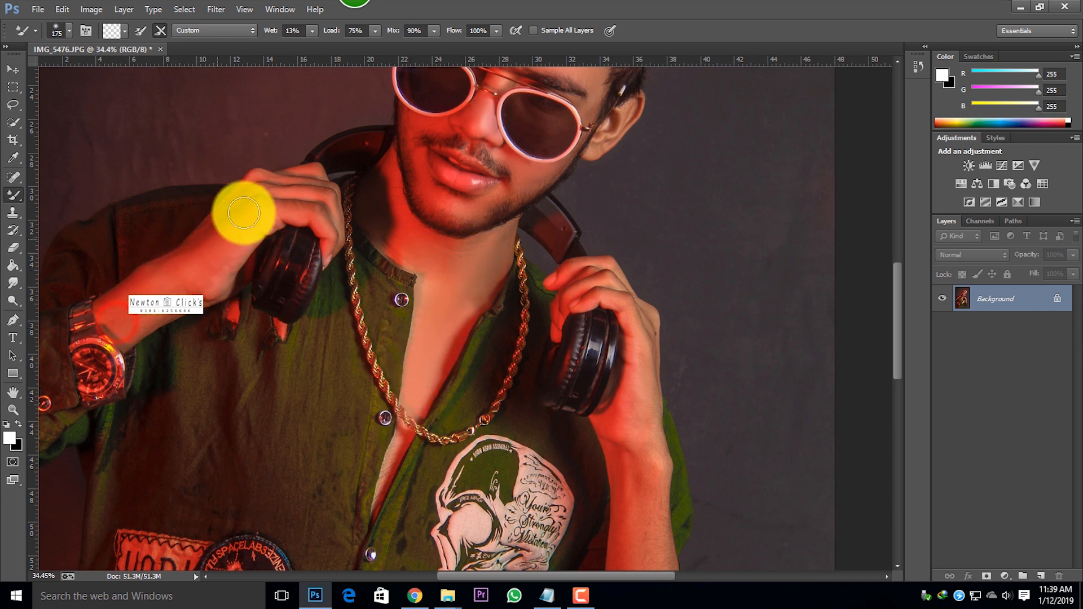
mouse_move(129, 302)
mouse_down()
mouse_move(192, 268)
mouse_move(242, 219)
mouse_up()
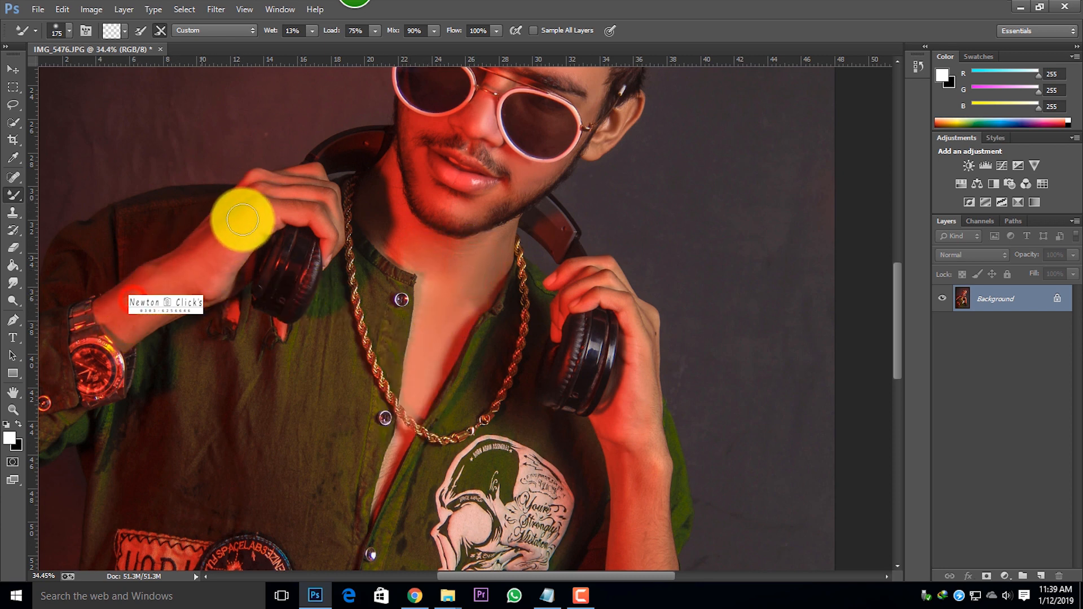
drag(638, 374, 650, 510)
scroll(647, 327, down, 5)
drag(624, 278, 643, 416)
scroll(638, 360, down, 5)
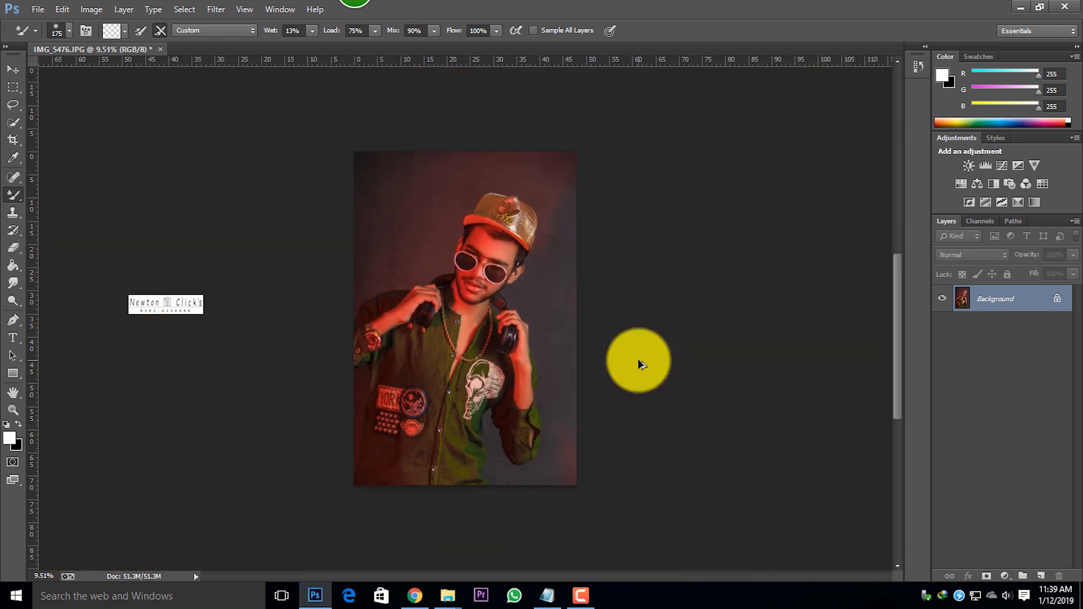
Step: Open the Camera Raw filter on the portrait and set the Greens hue to -51
scroll(527, 304, up, 2)
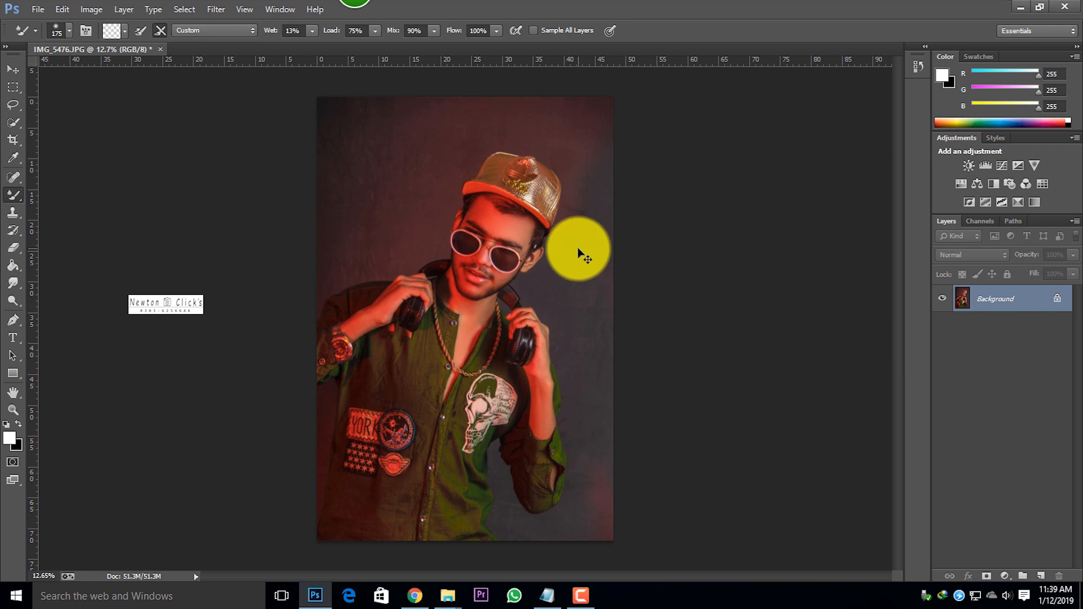
key(ctrl+shift+a)
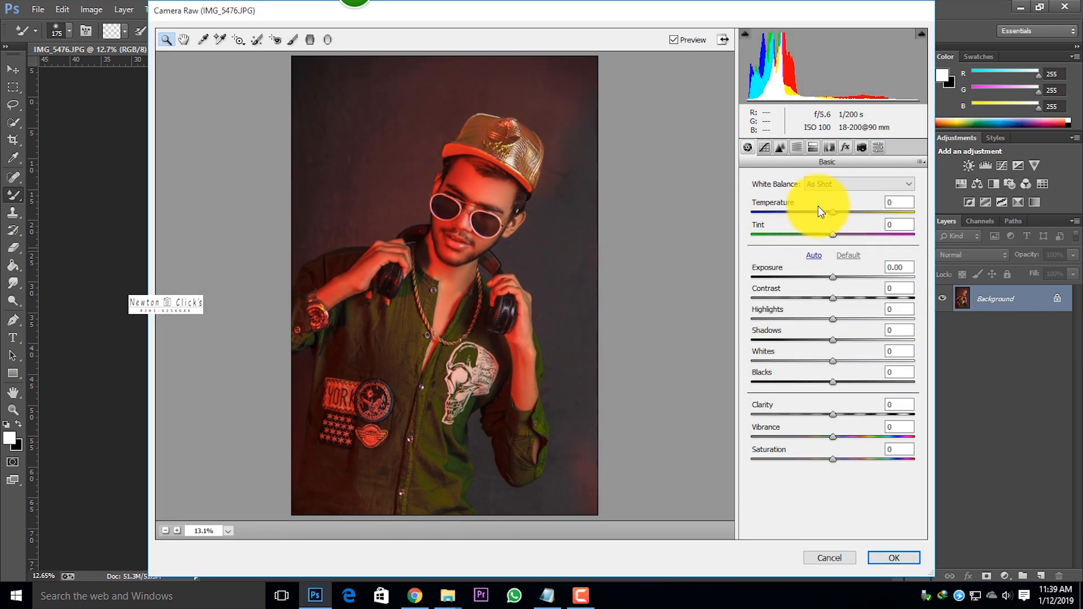
click(796, 148)
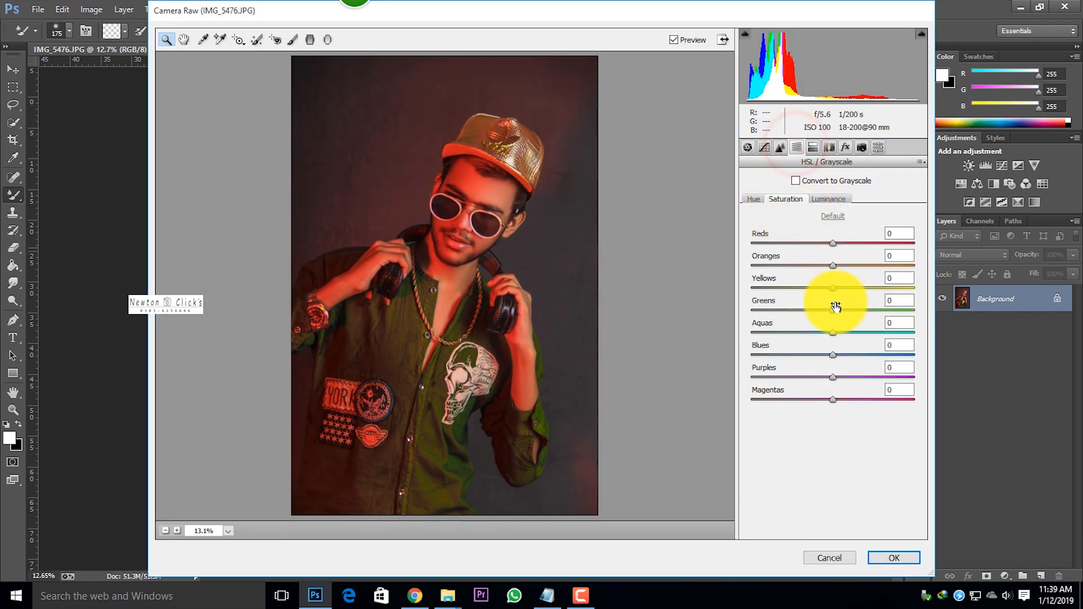
click(754, 200)
drag(830, 307, 784, 320)
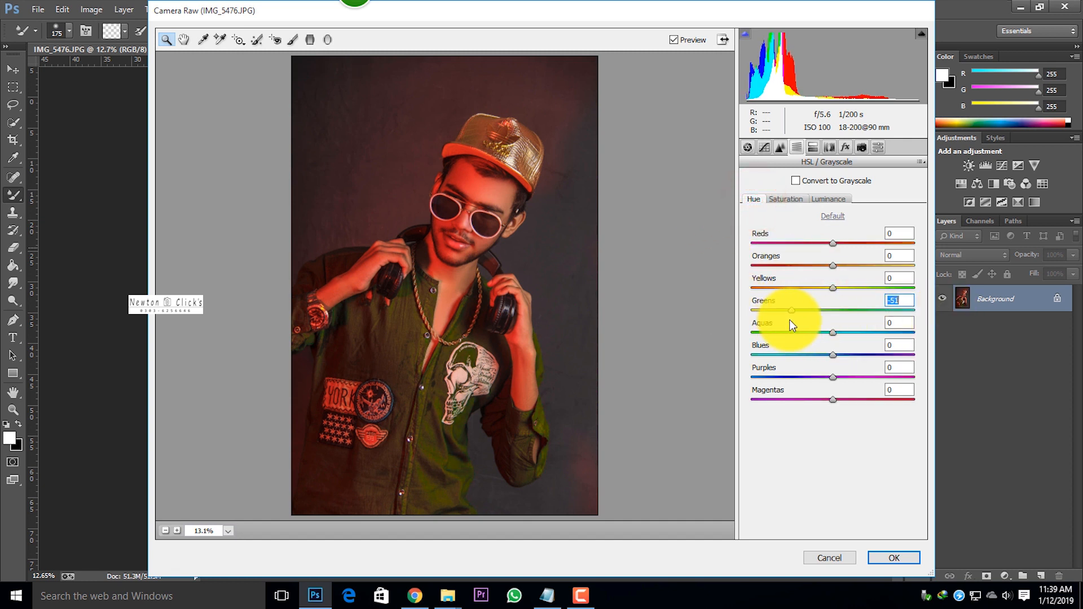
Step: Raise the HSL saturation of Yellows to +100, Greens to +73 and Blues to +100
click(796, 200)
drag(834, 288, 975, 290)
drag(851, 354, 938, 354)
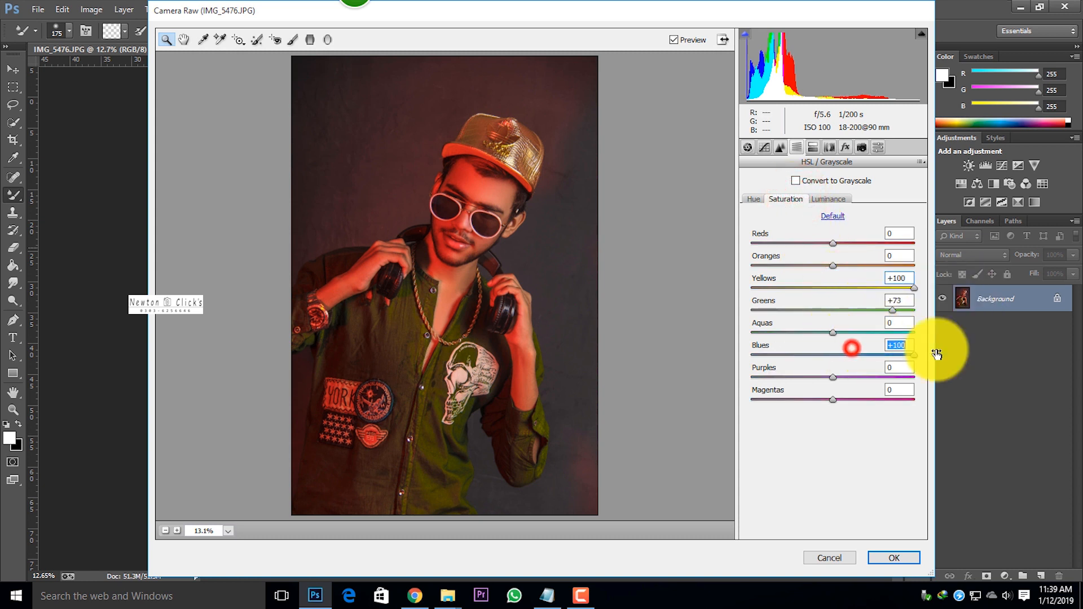
Step: Set the Blues hue to -70 and apply the Camera Raw adjustments to the photo
click(748, 199)
click(776, 352)
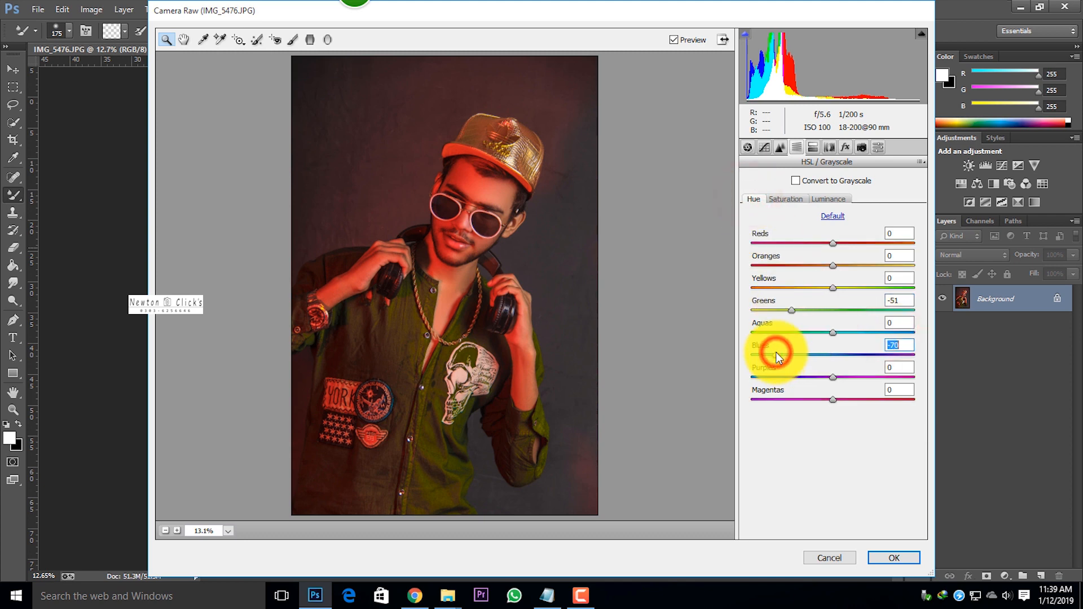
click(897, 557)
scroll(550, 249, up, 2)
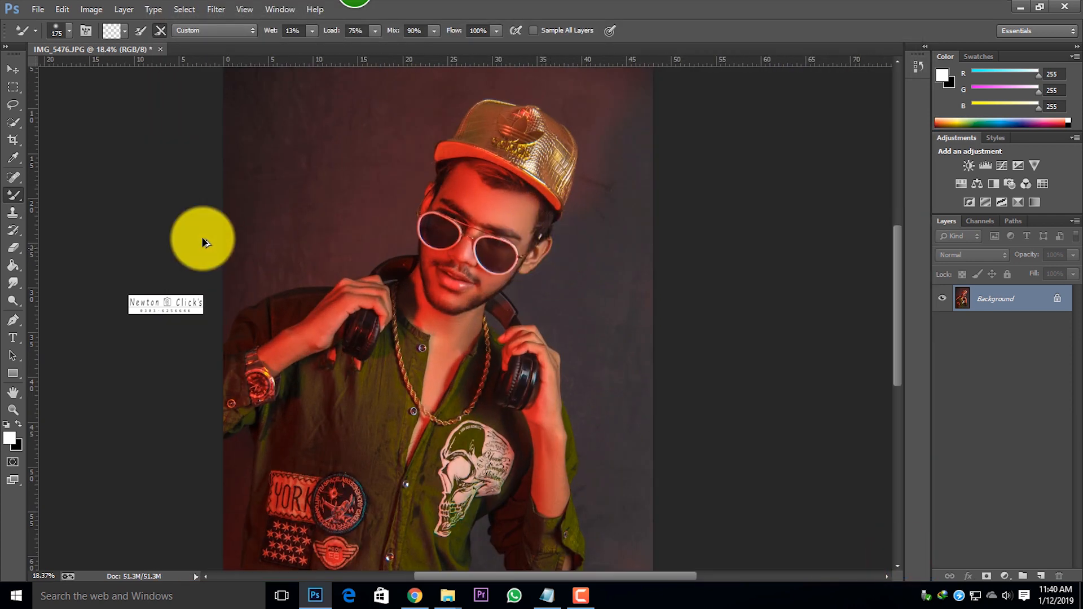
scroll(268, 249, down, 2)
Step: Select the man's cap, face and upper body using the Quick Selection tool with a 600 px brush
click(8, 128)
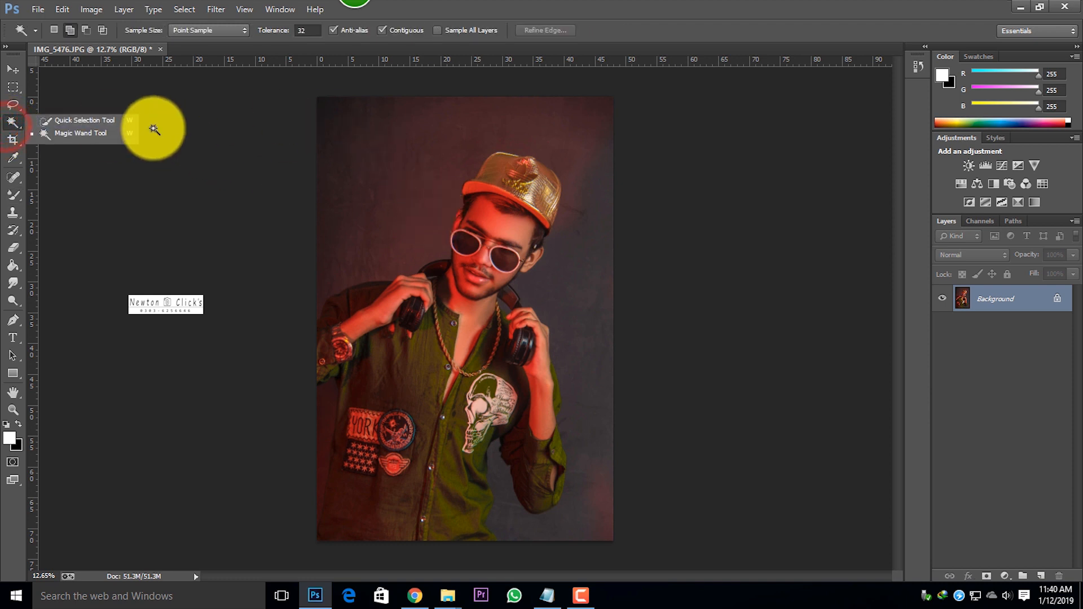
click(62, 120)
key(bracketright)
key(bracketright)
key(bracketright)
key(bracketright)
key(bracketright)
key(bracketright)
key(bracketright)
key(bracketright)
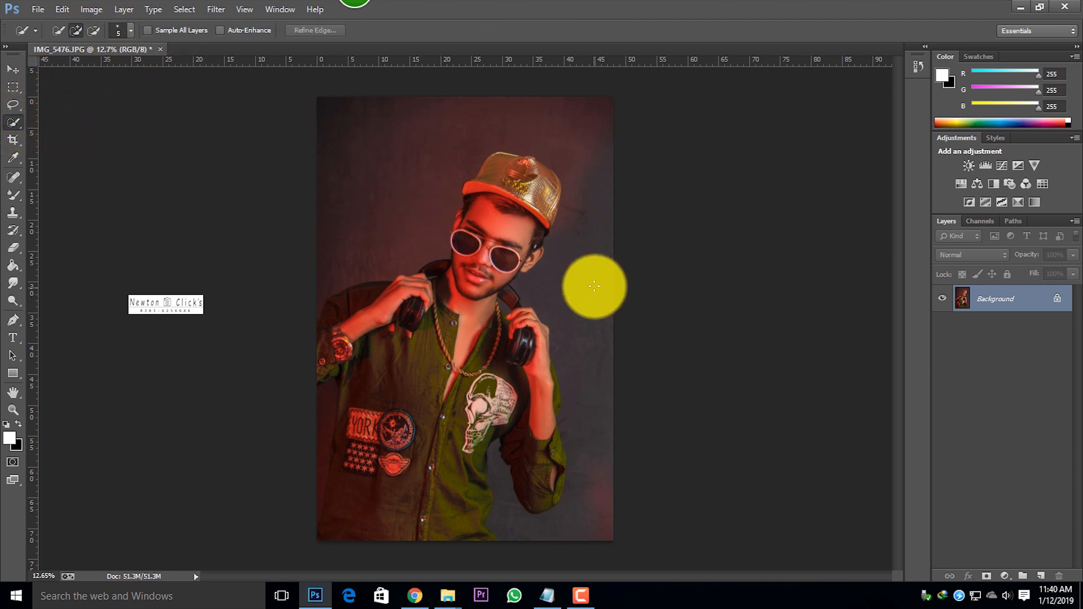
key(bracketright)
key(bracketright)
key(bracketright)
drag(486, 219, 517, 199)
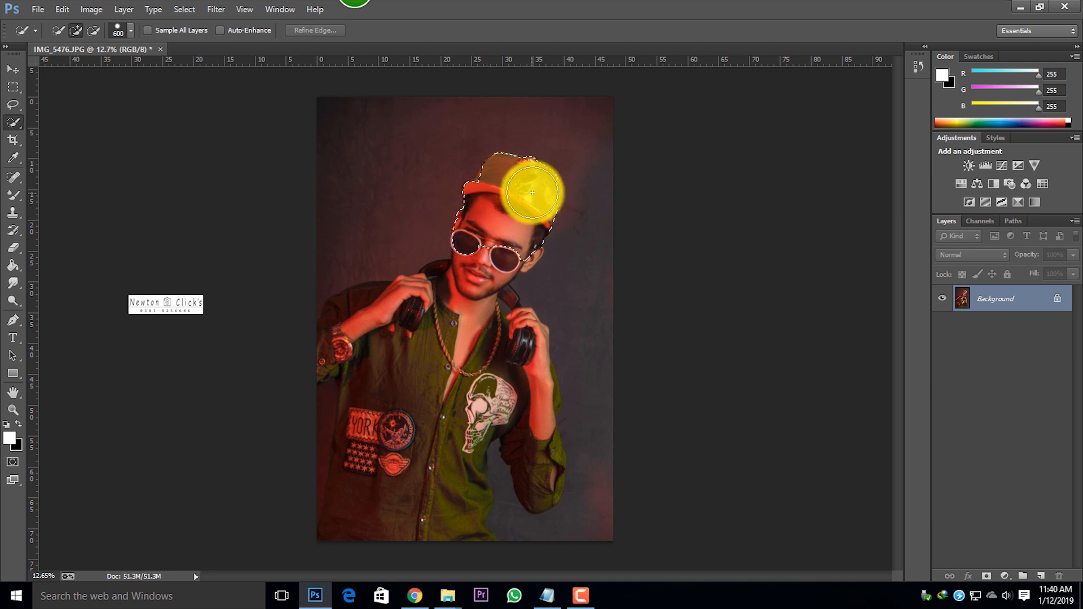
mouse_move(534, 192)
mouse_down()
mouse_move(494, 205)
mouse_move(445, 330)
mouse_move(353, 321)
mouse_move(508, 346)
mouse_move(534, 415)
mouse_move(538, 475)
mouse_move(537, 398)
mouse_move(399, 397)
mouse_up()
Step: Extend the selection over the lower shirt and the skull print with a 400 px Quick Selection brush
key(bracketleft)
key(bracketleft)
drag(368, 517, 448, 544)
click(477, 422)
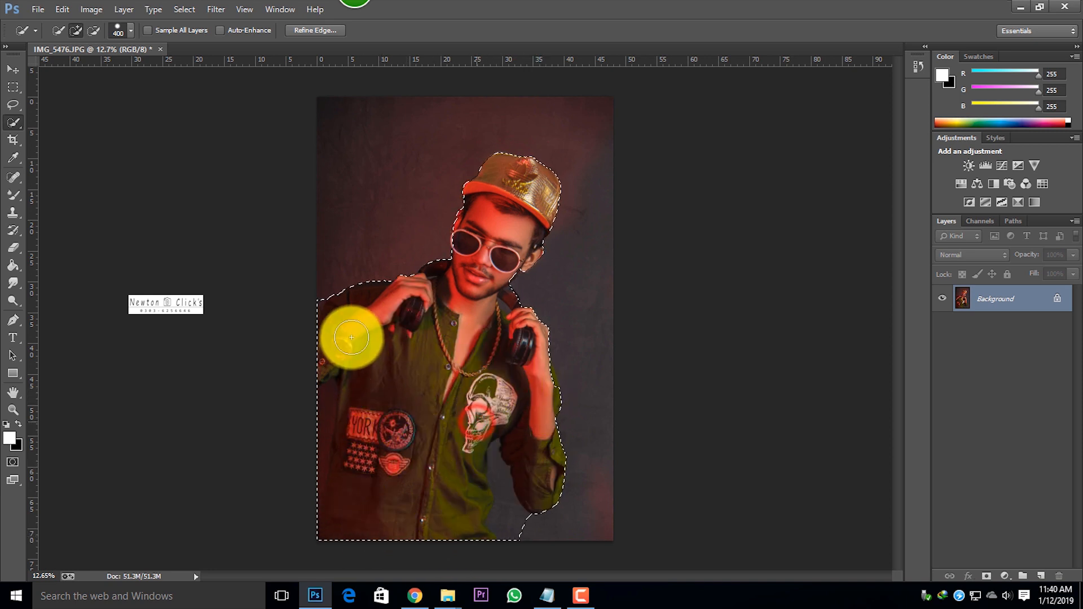
Step: Subtract the background above the shoulder at the photo's edge from the selection with a 175 px brush
scroll(349, 331, up, 5)
key(bracketleft)
key(bracketleft)
key(bracketleft)
key(bracketleft)
key(bracketleft)
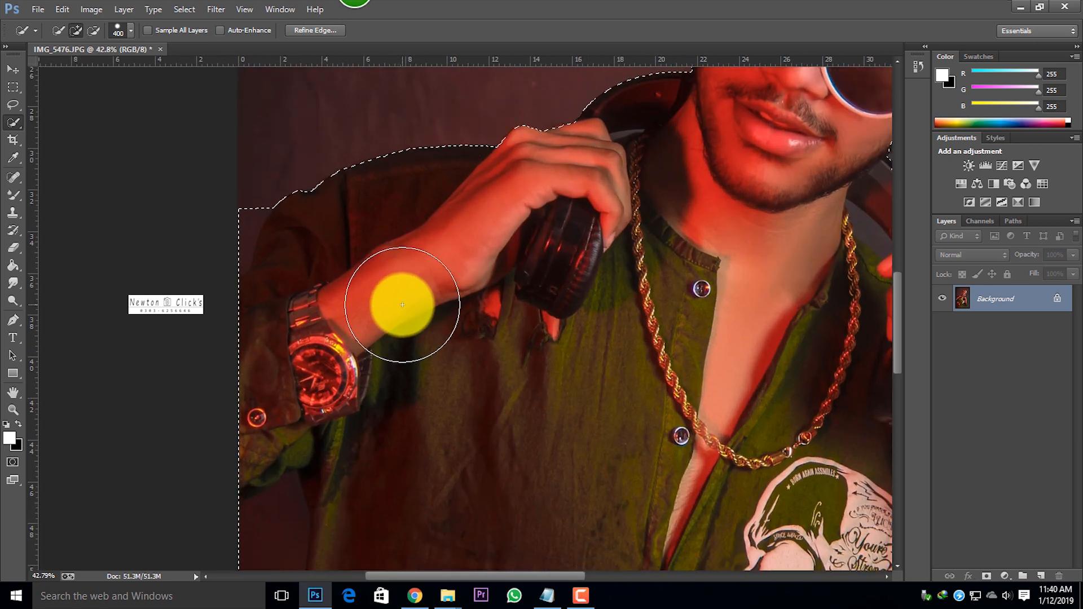
click(98, 28)
key(bracketright)
key(bracketright)
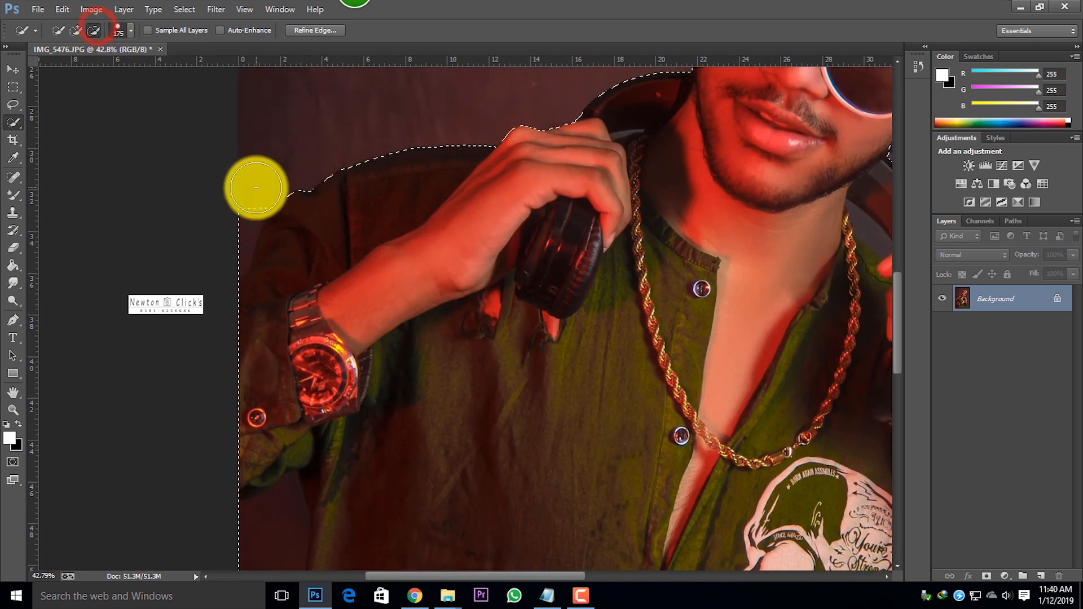
drag(248, 188, 231, 225)
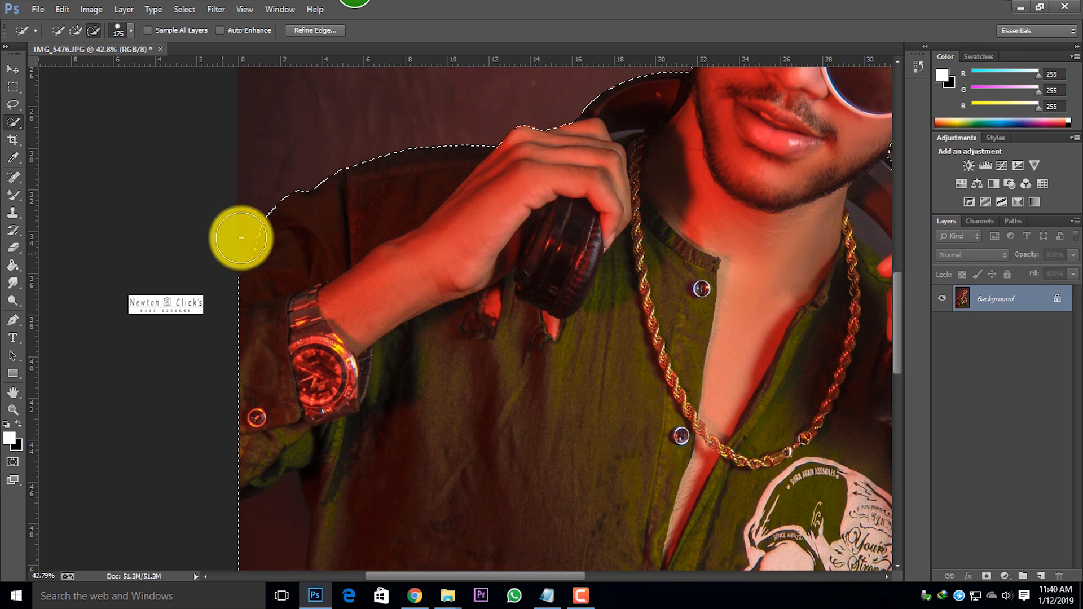
Step: Add the fingers and knuckles of the hand on the watch arm to the selection
scroll(407, 112, up, 2)
click(75, 30)
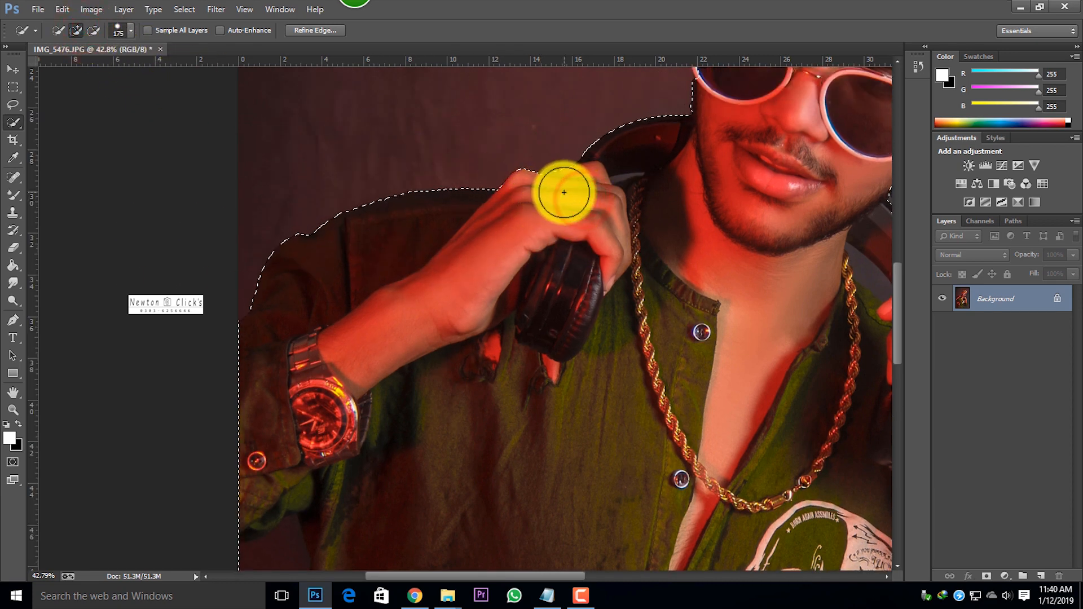
drag(565, 192, 600, 226)
scroll(601, 228, down, 9)
scroll(412, 439, up, 6)
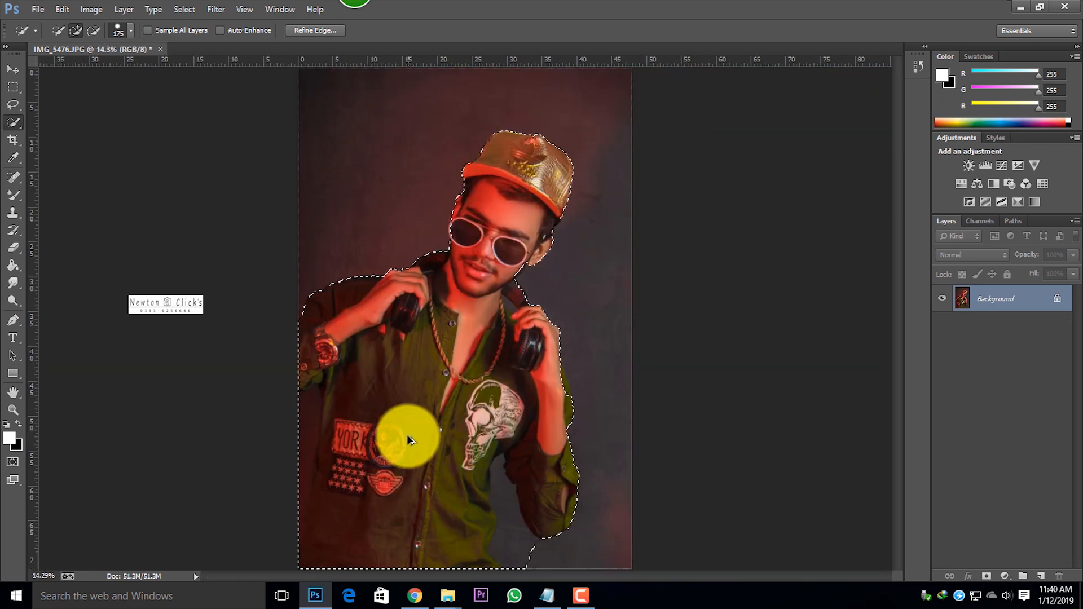
Step: Subtract the background strip between the photo's edge and the shirt, below the watch-arm sleeve, from the selection
scroll(307, 288, down, 3)
click(94, 30)
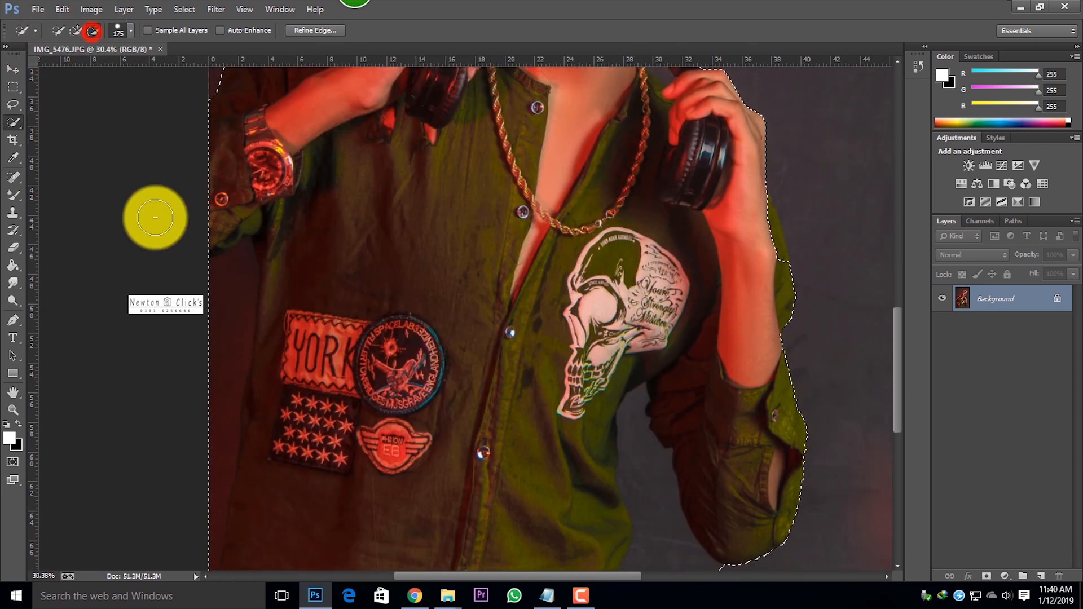
scroll(179, 328, down, 3)
mouse_move(193, 205)
mouse_down()
mouse_move(212, 251)
mouse_move(240, 184)
mouse_move(187, 443)
mouse_up()
mouse_move(196, 502)
mouse_down()
mouse_move(216, 403)
mouse_move(188, 491)
mouse_up()
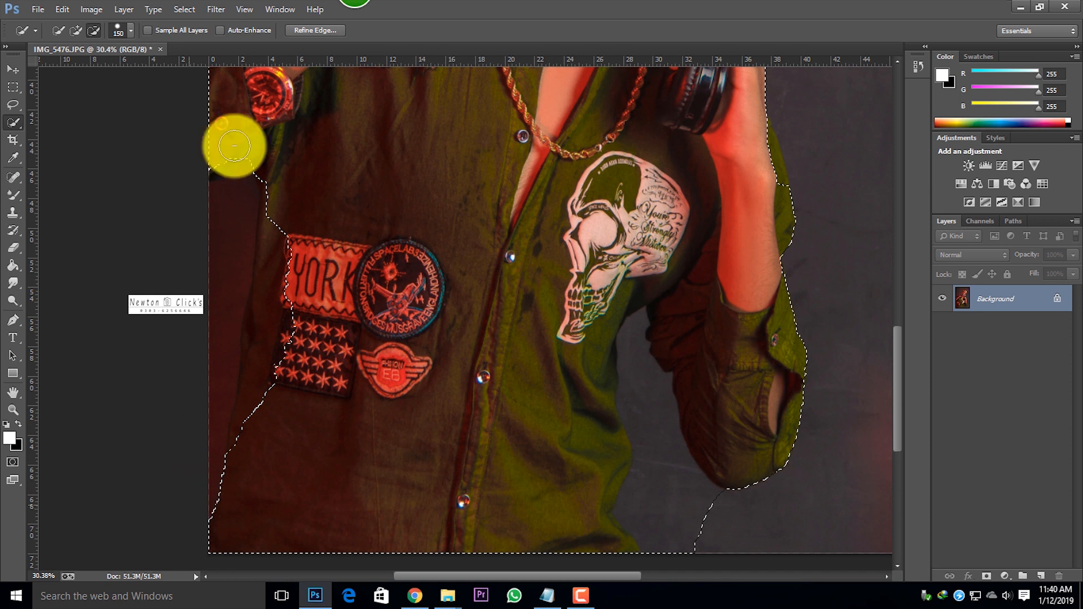
Step: Add the sleeve cuff and the shirt side near the YORK patch back to the selection with a 100 px brush
key(bracketleft)
click(77, 33)
drag(213, 165, 213, 168)
mouse_move(280, 187)
mouse_down()
mouse_move(242, 437)
mouse_move(281, 339)
mouse_move(260, 310)
mouse_move(278, 188)
mouse_move(270, 235)
mouse_up()
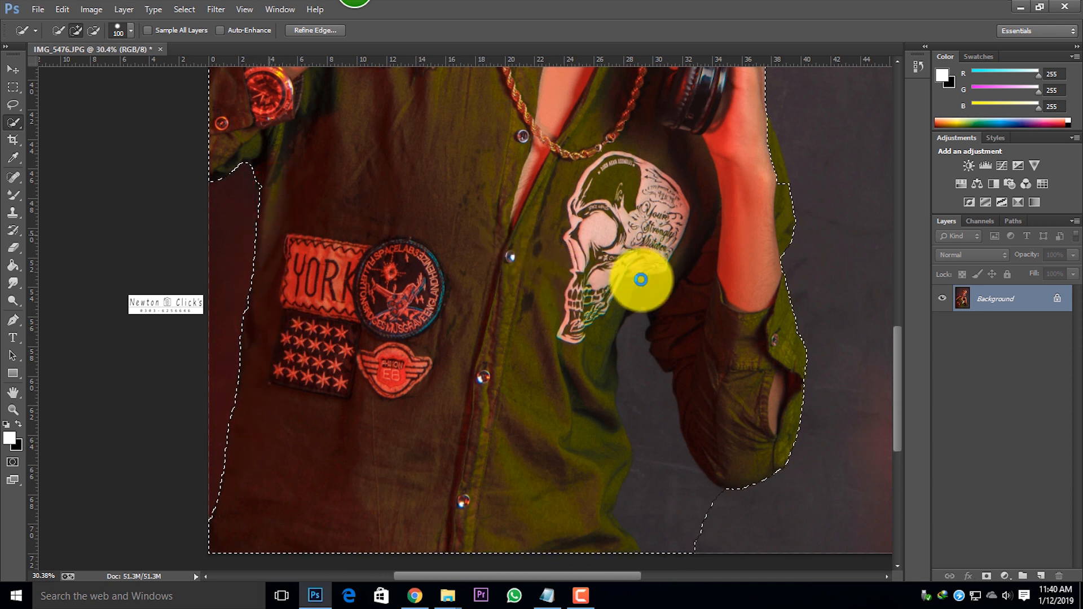
Step: Refine the selection along the headphone band and the jaw below the ear
key(ctrl+0)
scroll(539, 320, up, 5)
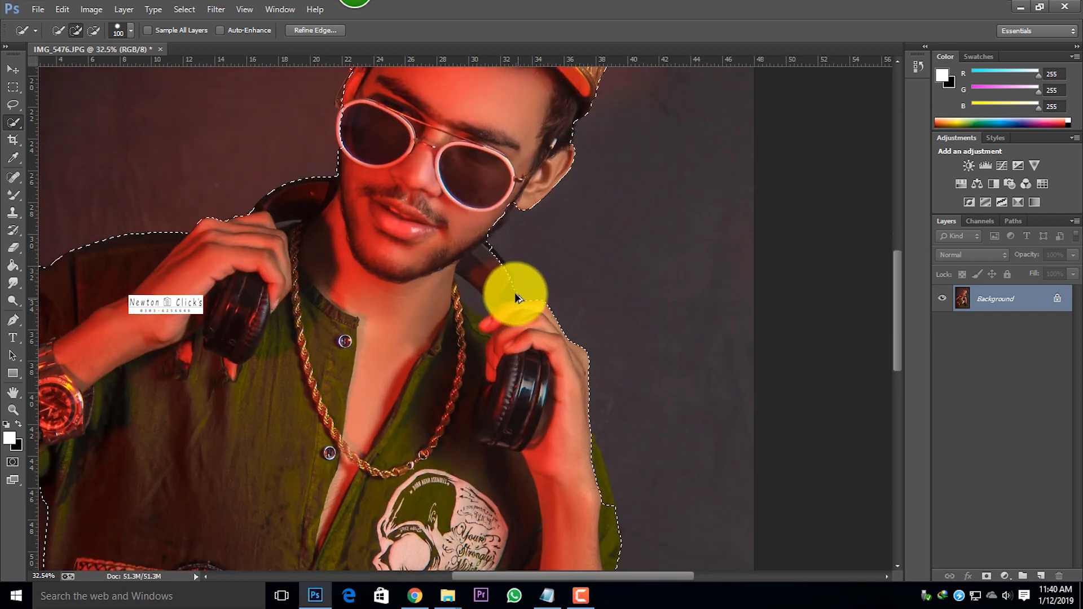
mouse_move(506, 301)
mouse_down()
mouse_move(478, 210)
mouse_move(495, 138)
mouse_up()
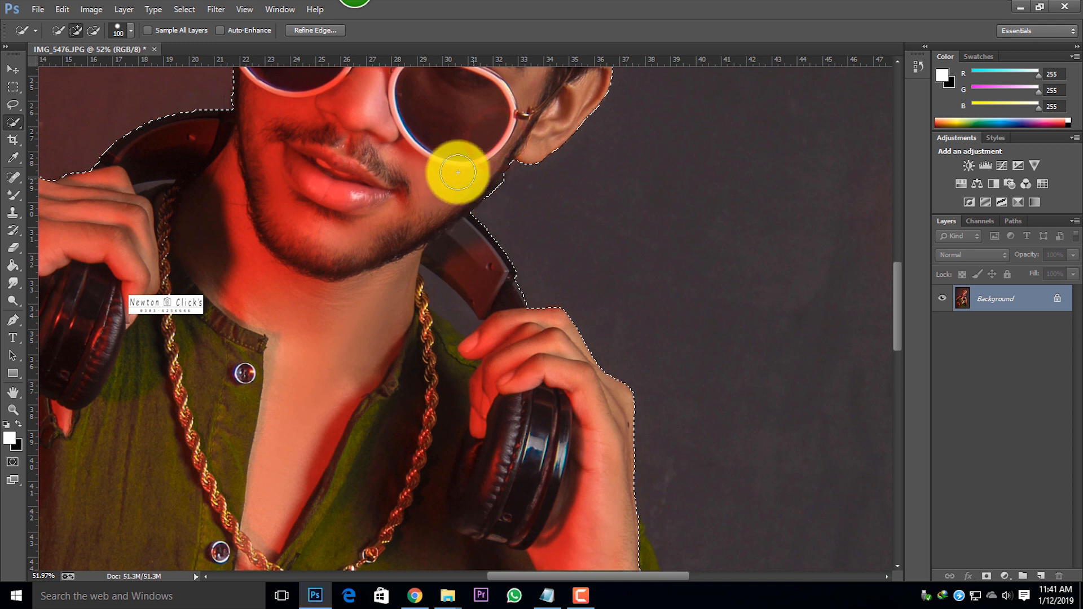
Step: Subtract the background gap between the neck and the headphone band from the selection with a 40 px brush
click(94, 30)
key(bracketleft)
key(bracketleft)
key(bracketleft)
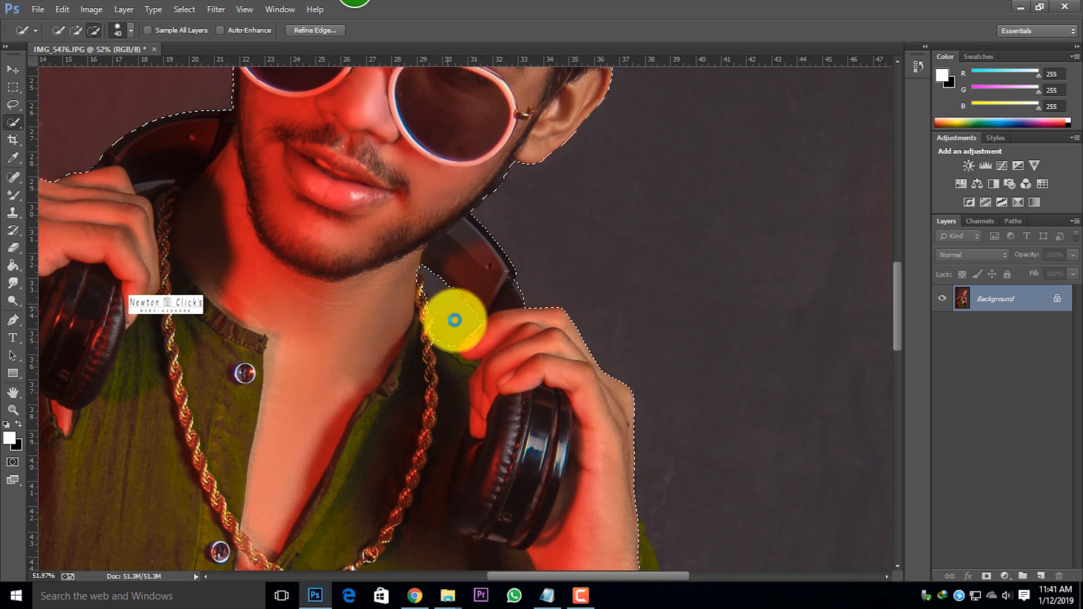
Step: Add the neck chain, the collar and the sleeve edge beside the raised forearm to the selection with a 60 px brush
click(76, 30)
mouse_move(452, 377)
mouse_down()
mouse_move(444, 349)
mouse_move(411, 292)
mouse_up()
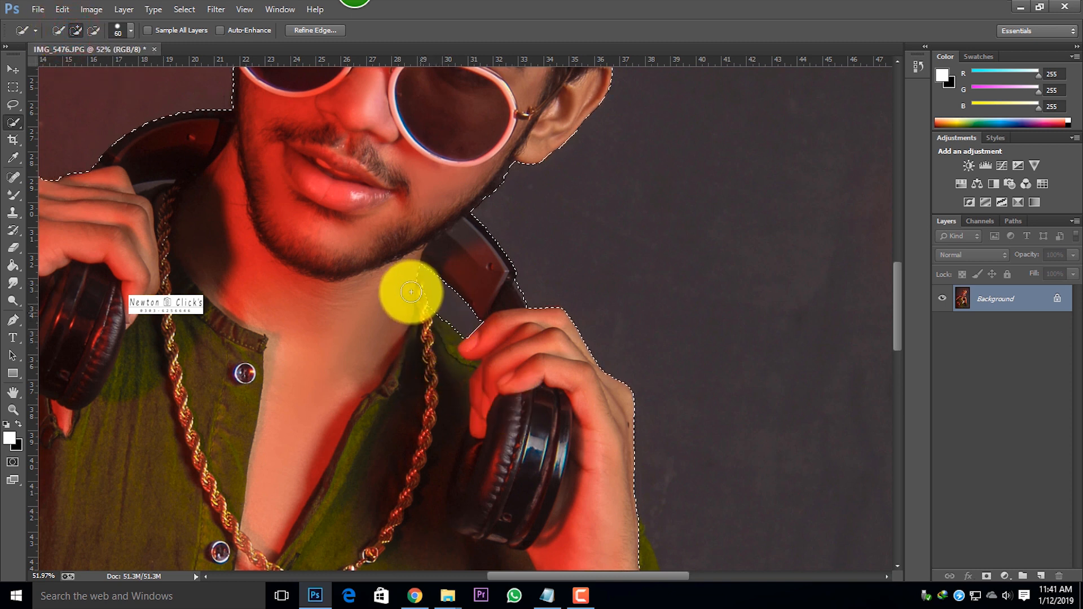
scroll(654, 367, down, 10)
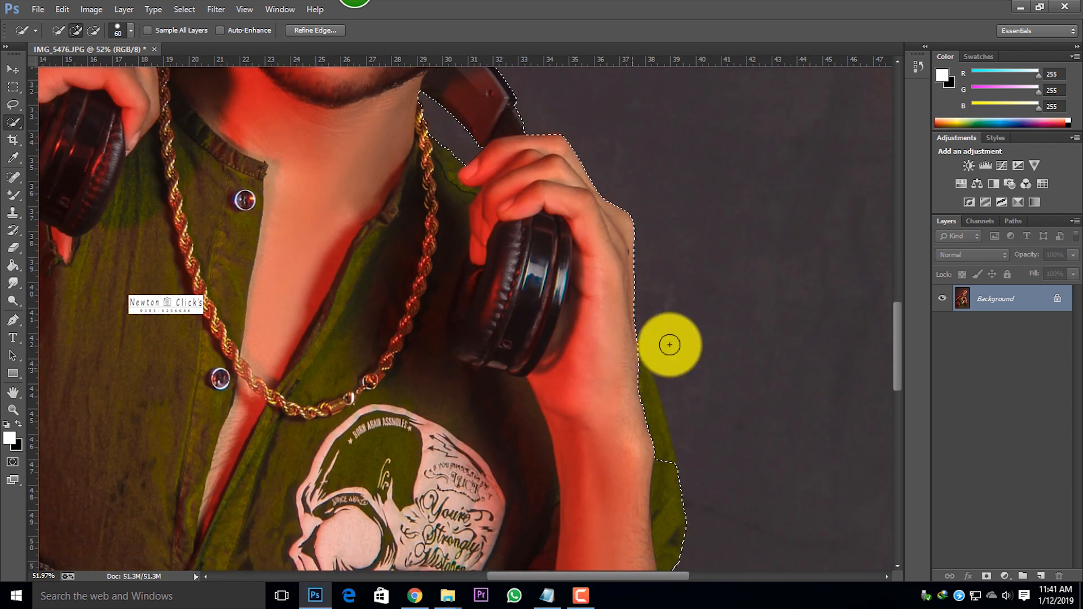
drag(635, 294, 652, 356)
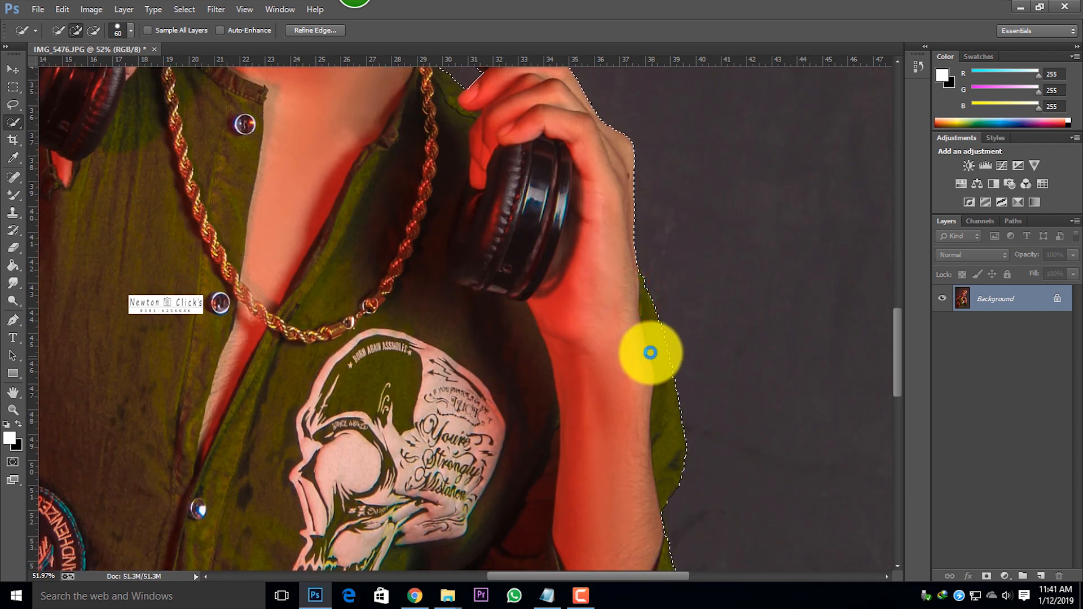
Step: Subtract the background between the torso and the bent elbow from the selection with the 60 px brush
scroll(651, 351, down, 8)
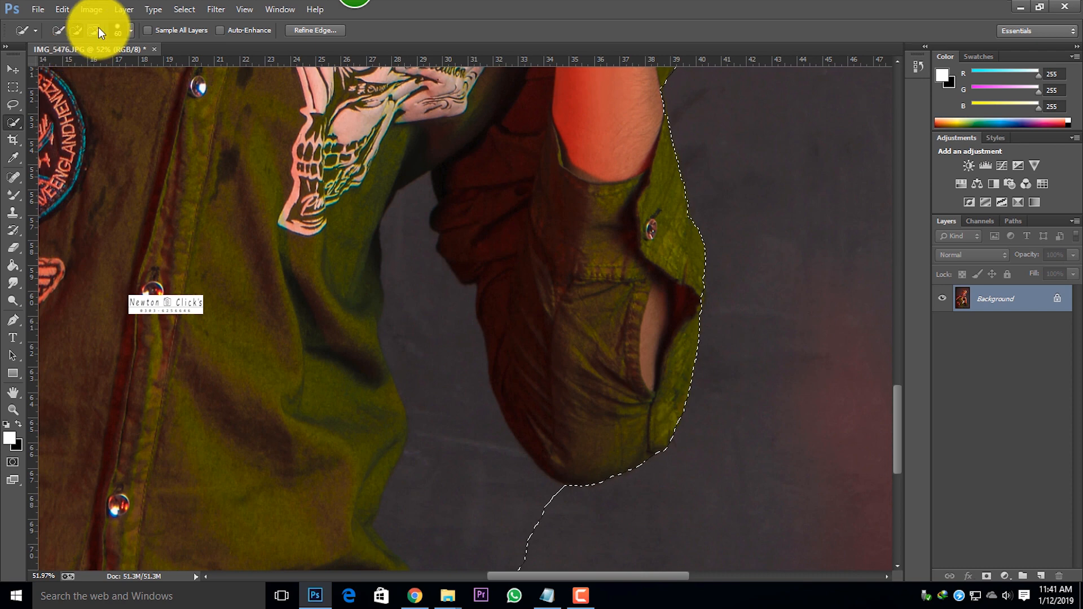
click(96, 30)
scroll(524, 321, down, 4)
mouse_move(544, 399)
mouse_down()
mouse_move(481, 274)
mouse_move(425, 125)
mouse_up()
scroll(478, 256, up, 1)
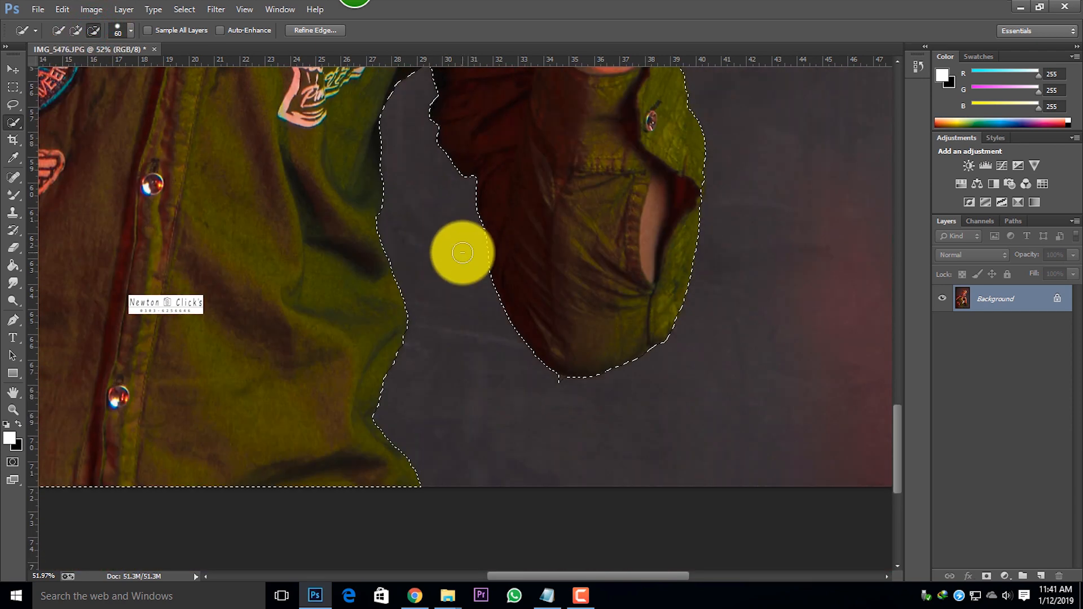
scroll(462, 253, up, 1)
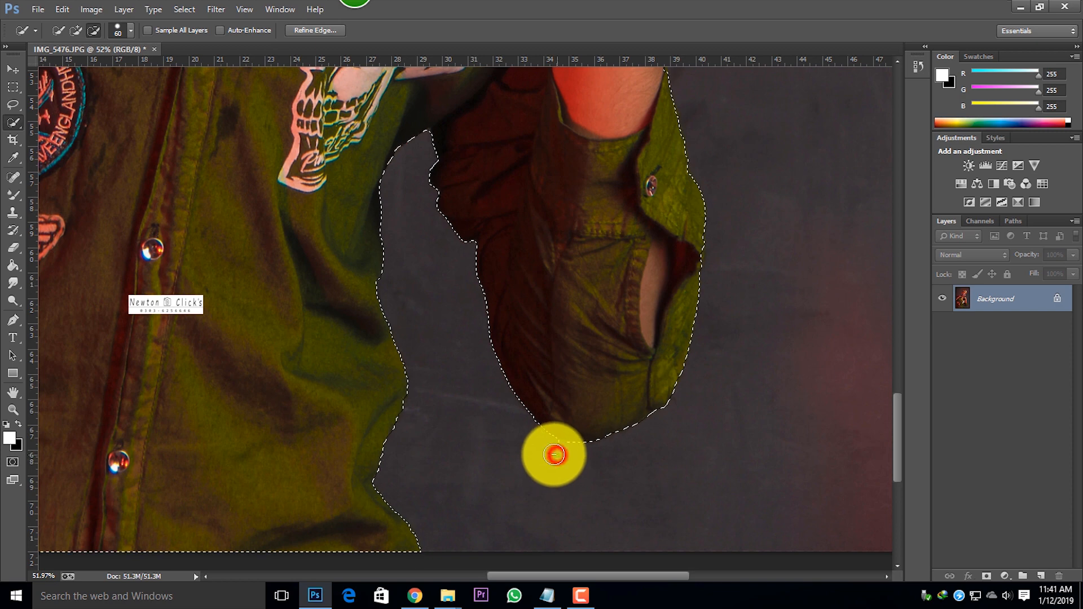
scroll(553, 454, down, 6)
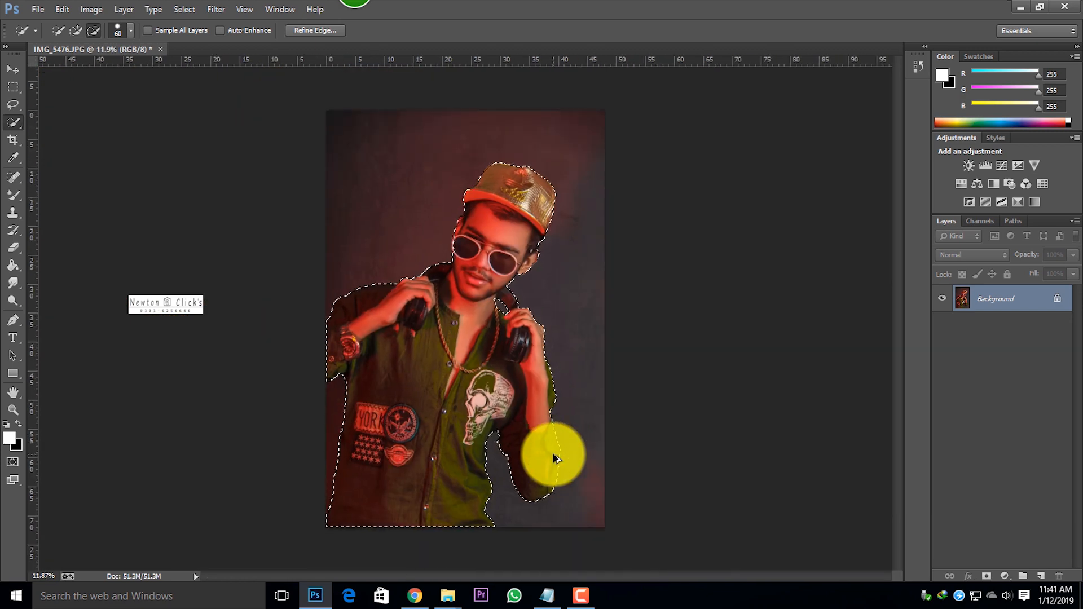
Step: Copy the selected man onto a new layer and dismiss the Facebook notification
key(ctrl+j)
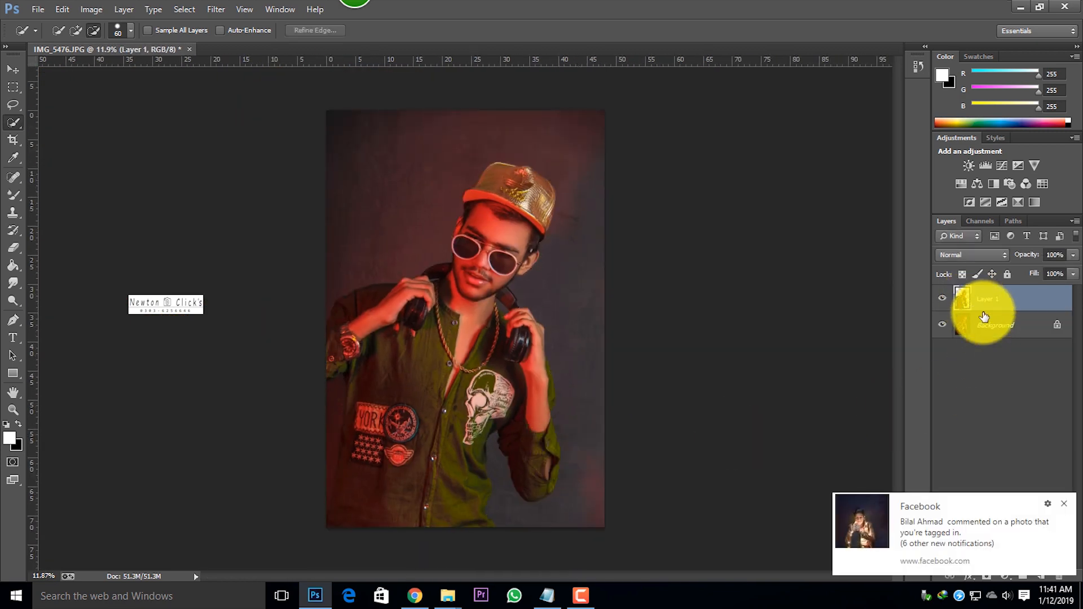
click(1066, 502)
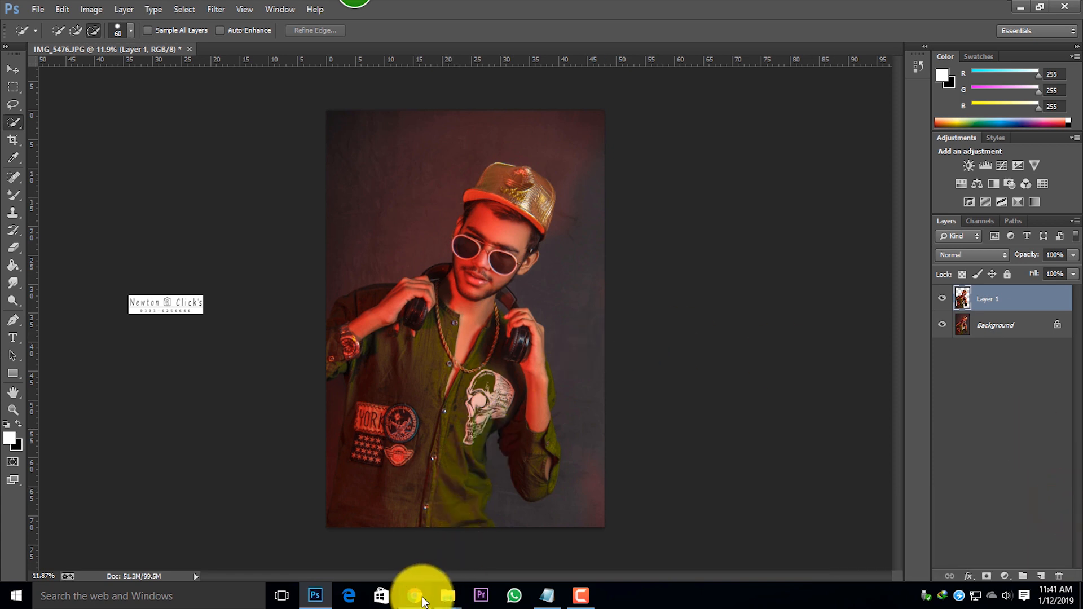
Step: Switch to File Explorer and open the background folder inside the png folder on New Volume (D:)
mouse_move(457, 597)
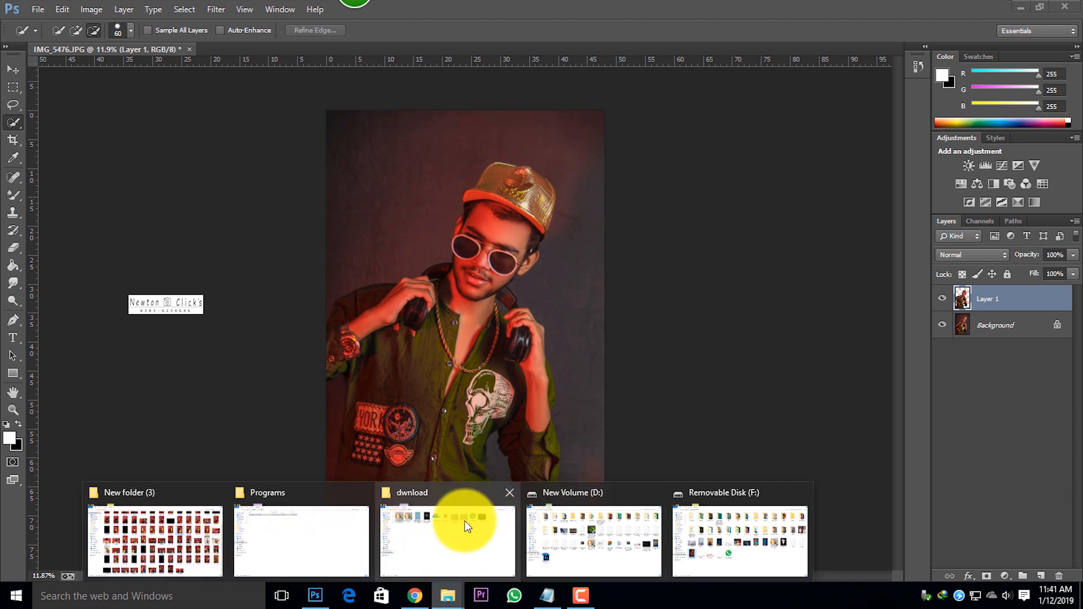
mouse_move(464, 526)
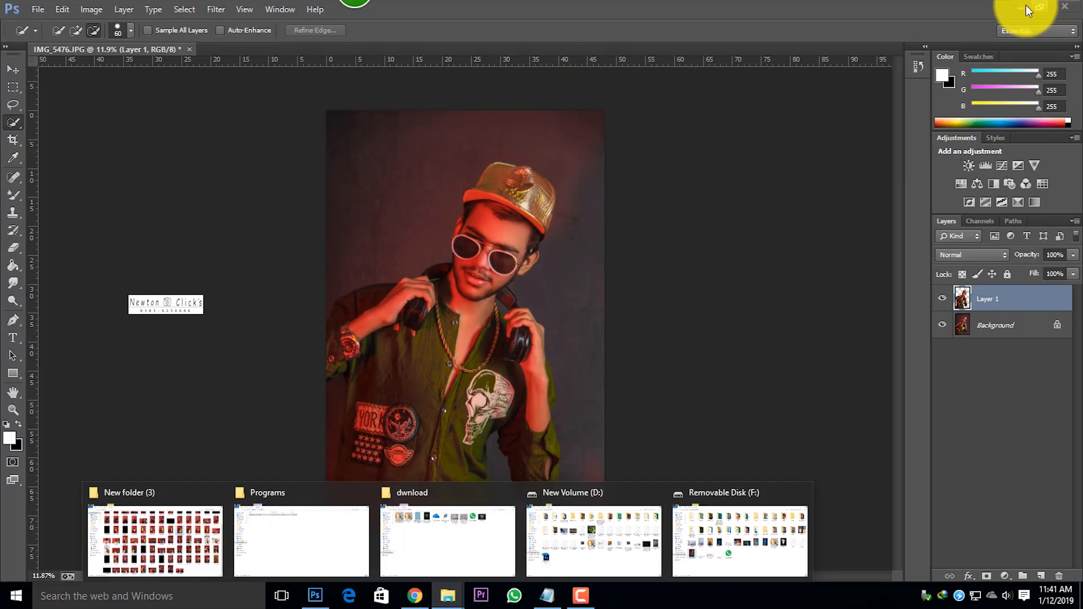
click(1023, 8)
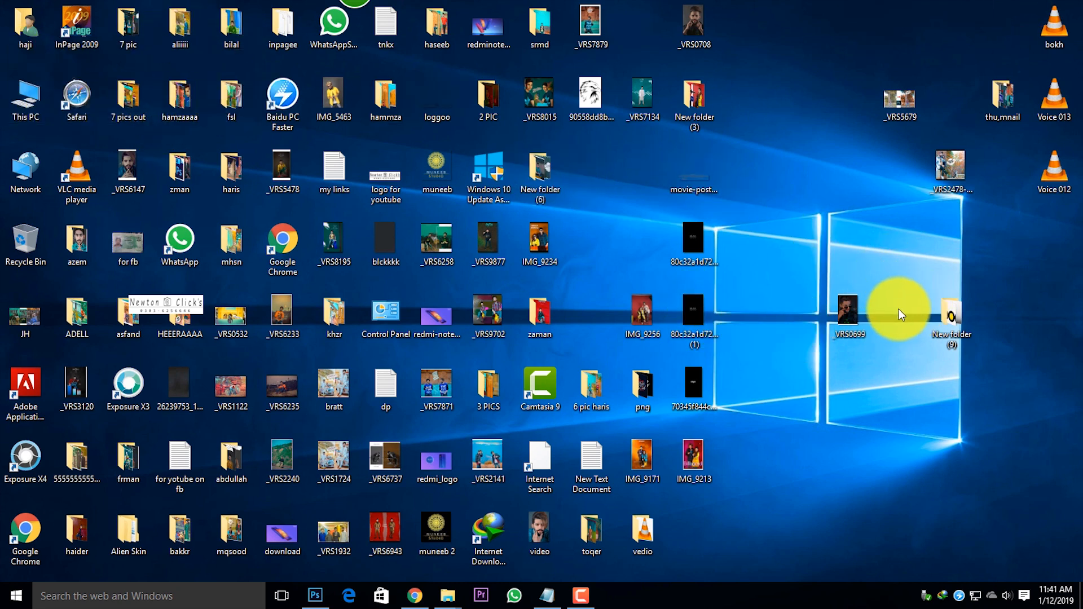
double_click(21, 96)
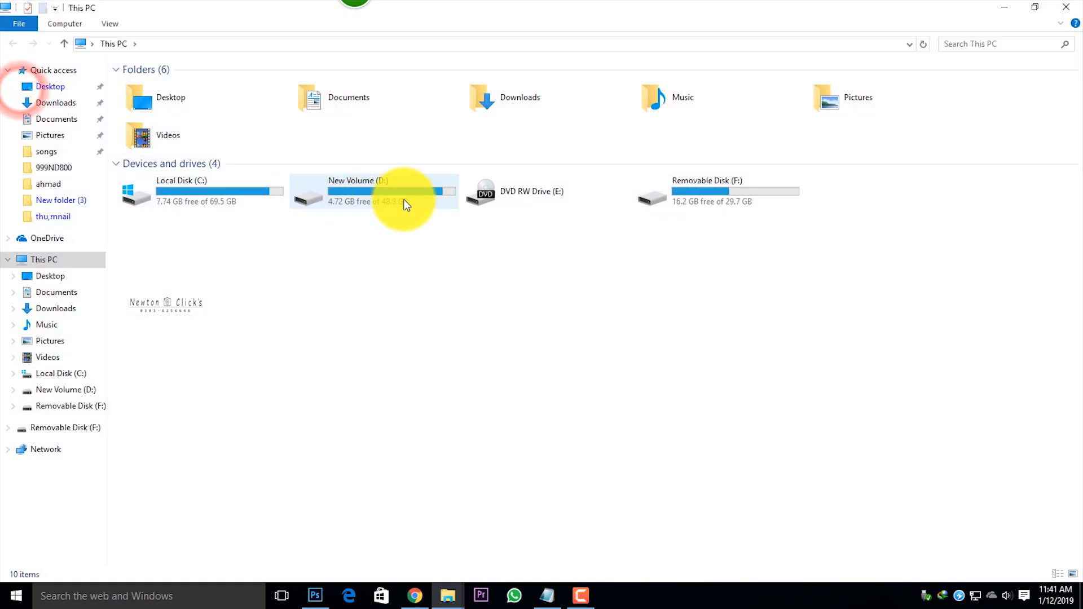
double_click(412, 194)
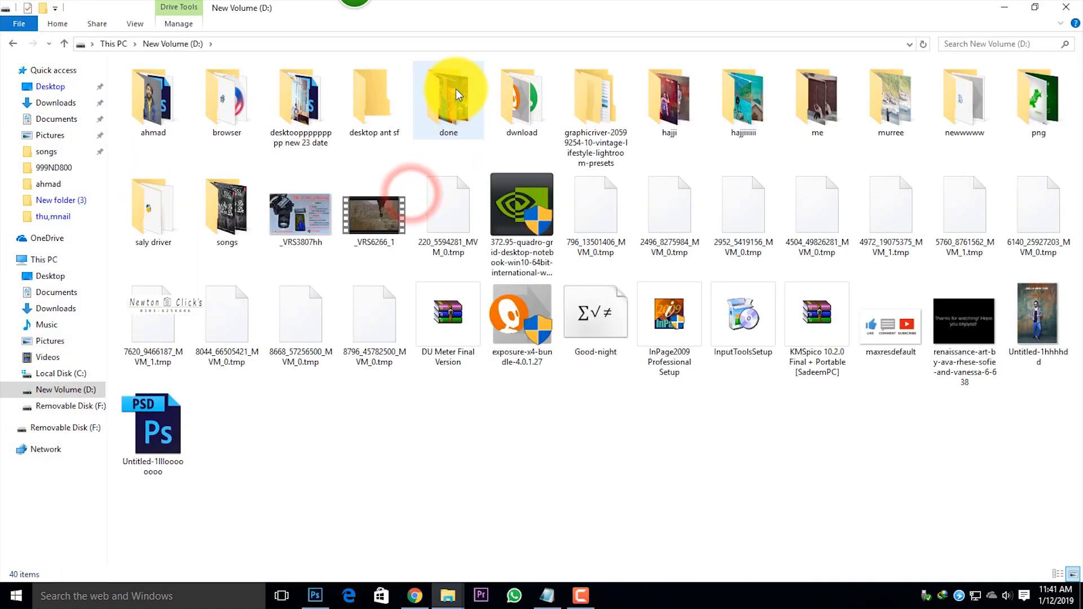
double_click(1048, 91)
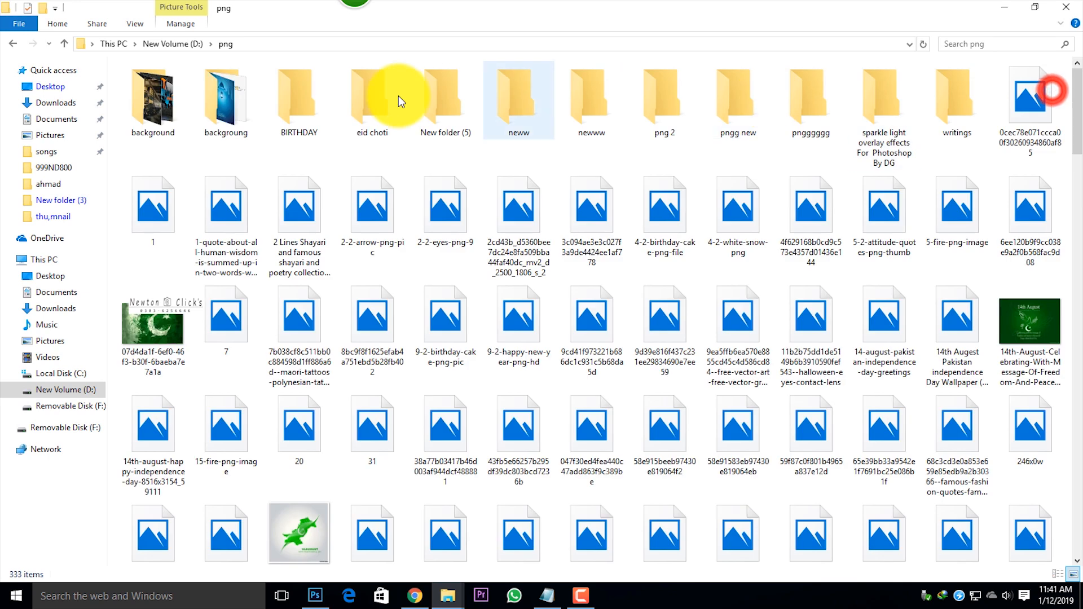
double_click(175, 104)
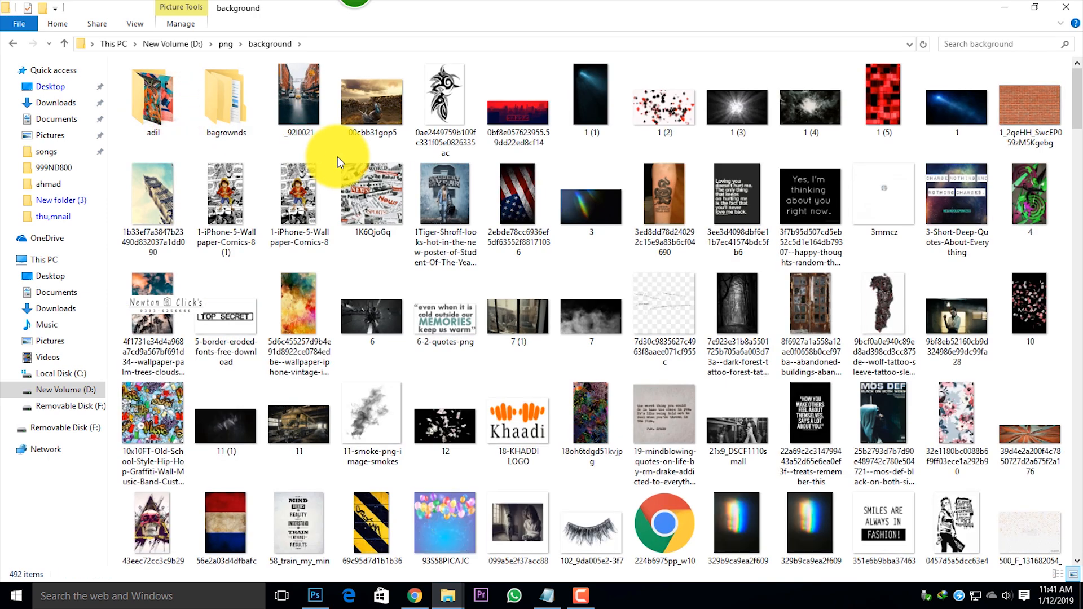
Step: Place the image apple_cartoon_wood_texture_11010_640x1136 from the folder into the Photoshop portrait document, accepting its Camera Raw settings unchanged
scroll(337, 157, down, 3)
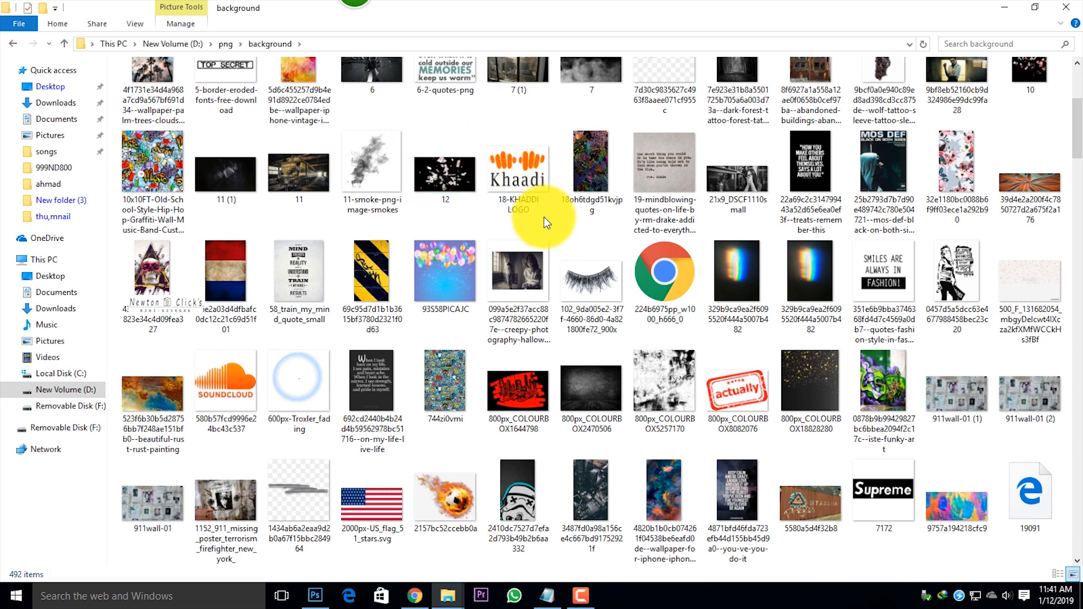
scroll(543, 221, down, 7)
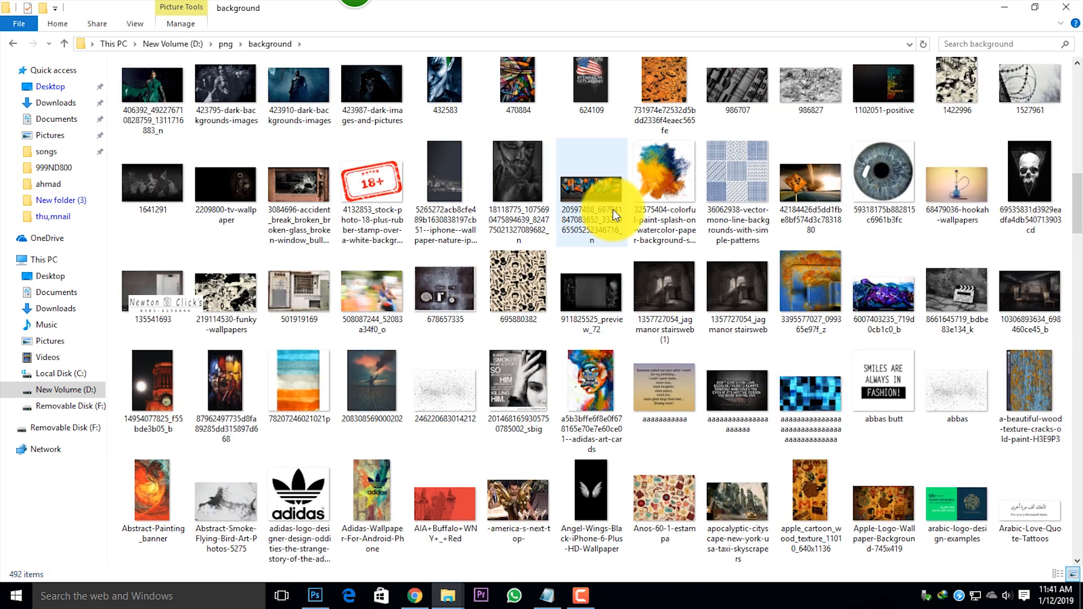
scroll(613, 209, down, 3)
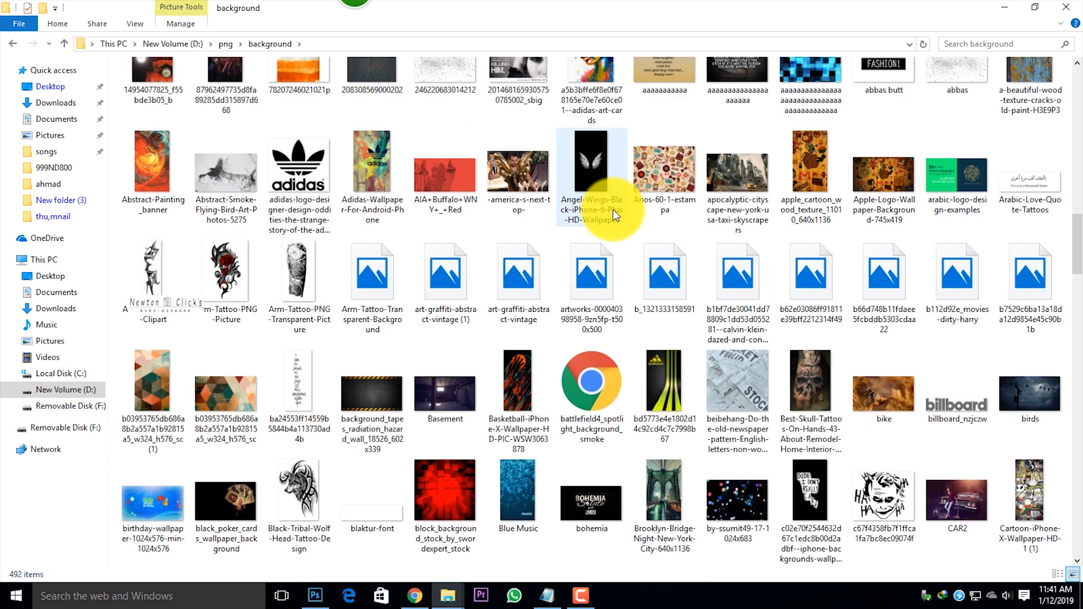
drag(819, 169, 520, 271)
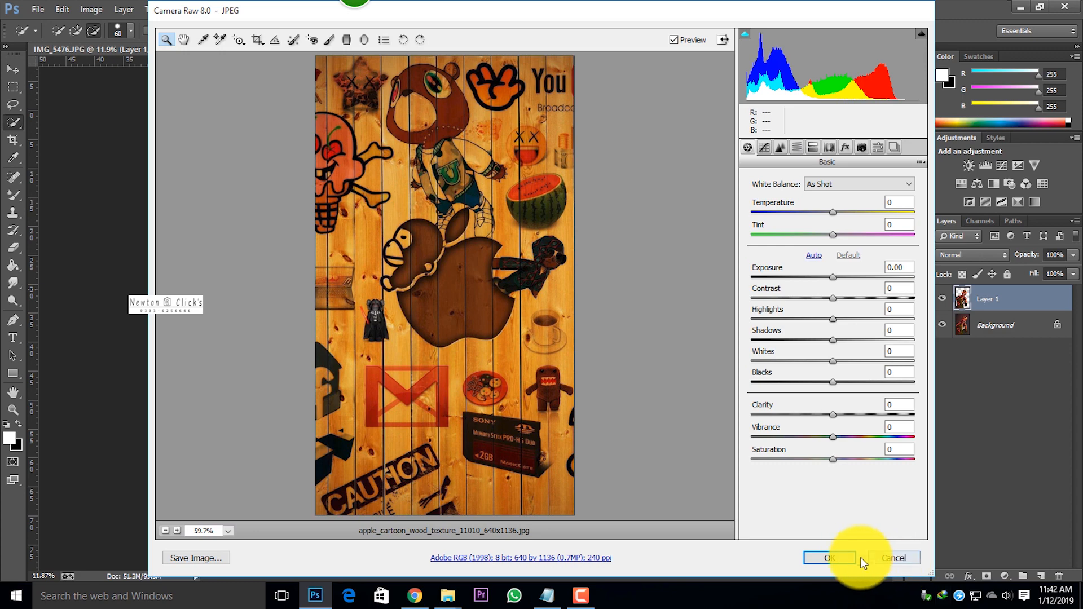
click(841, 556)
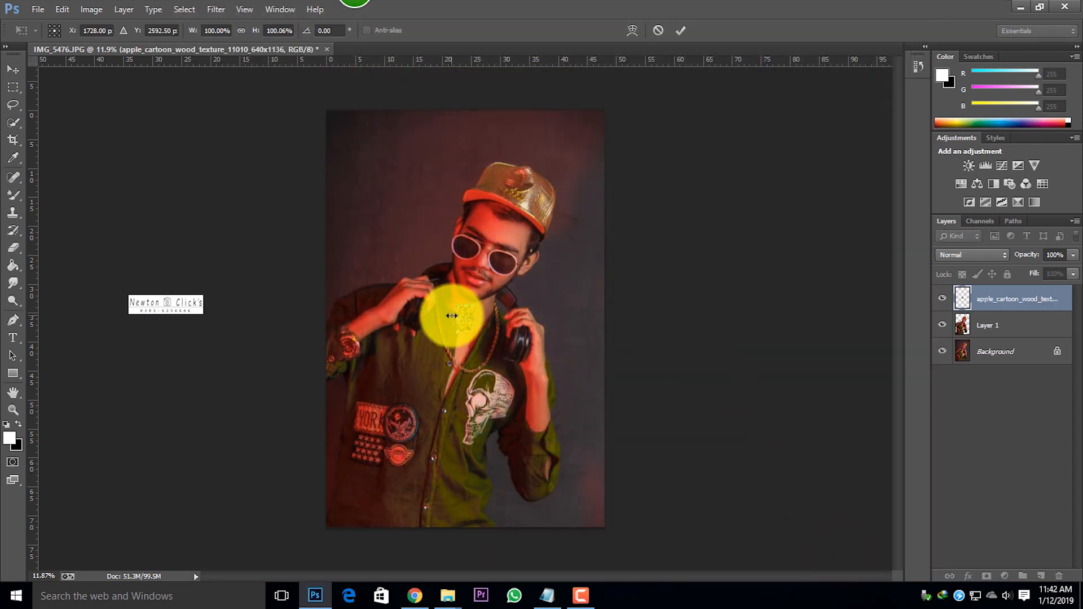
Step: Enlarge the placed wood texture to about 2728%, covering the whole canvas with the apple cartoon near its centre, and apply the transform
drag(474, 303, 692, 80)
key(ctrl+minus)
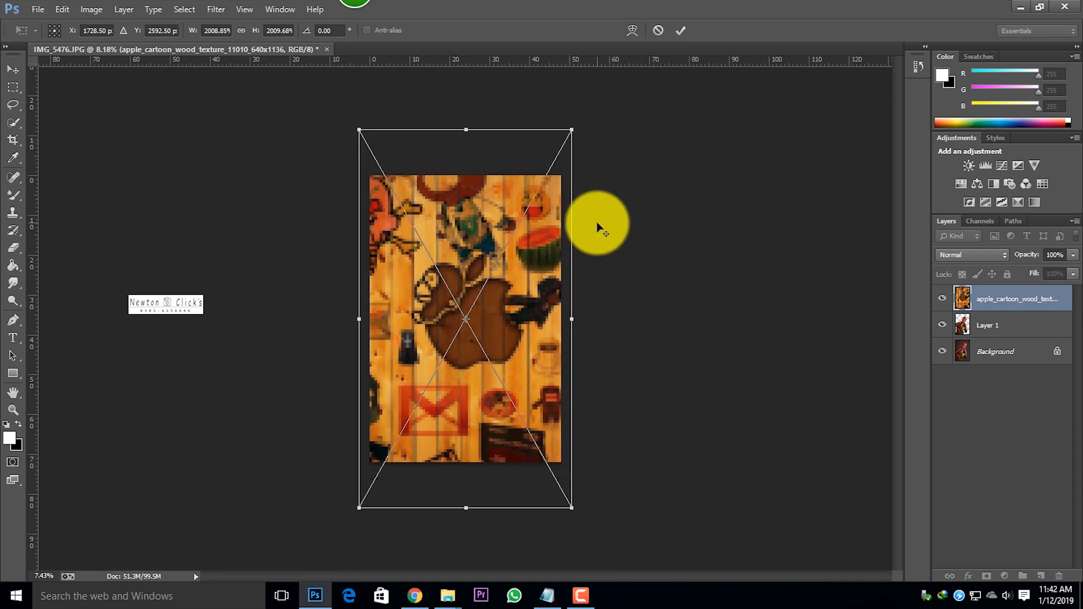
key(ctrl+minus)
mouse_move(538, 188)
mouse_down()
mouse_move(572, 144)
mouse_move(543, 195)
mouse_move(520, 177)
mouse_move(528, 205)
mouse_up()
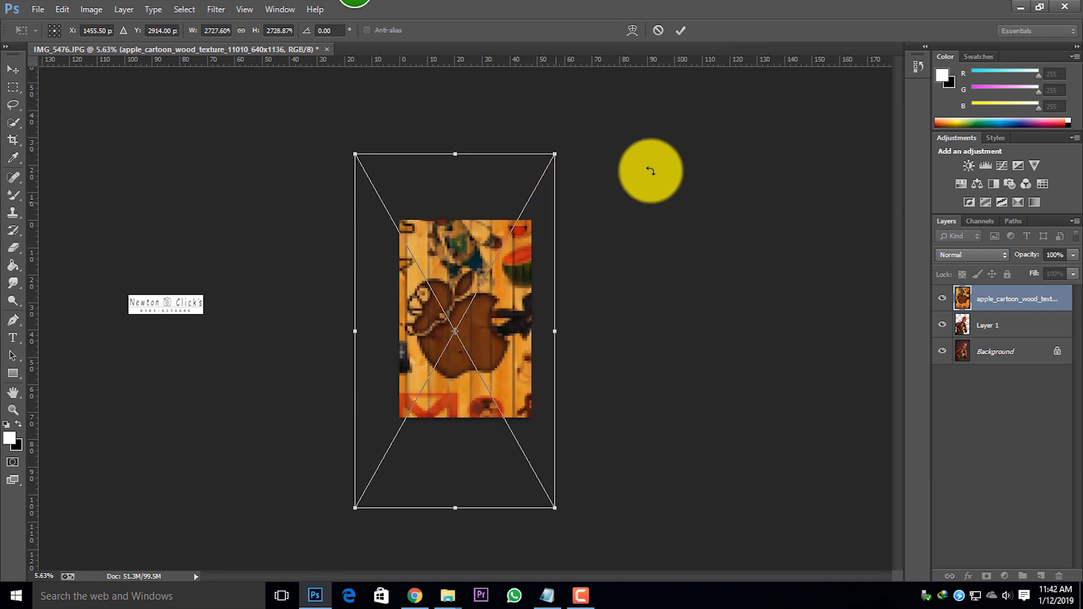
click(680, 28)
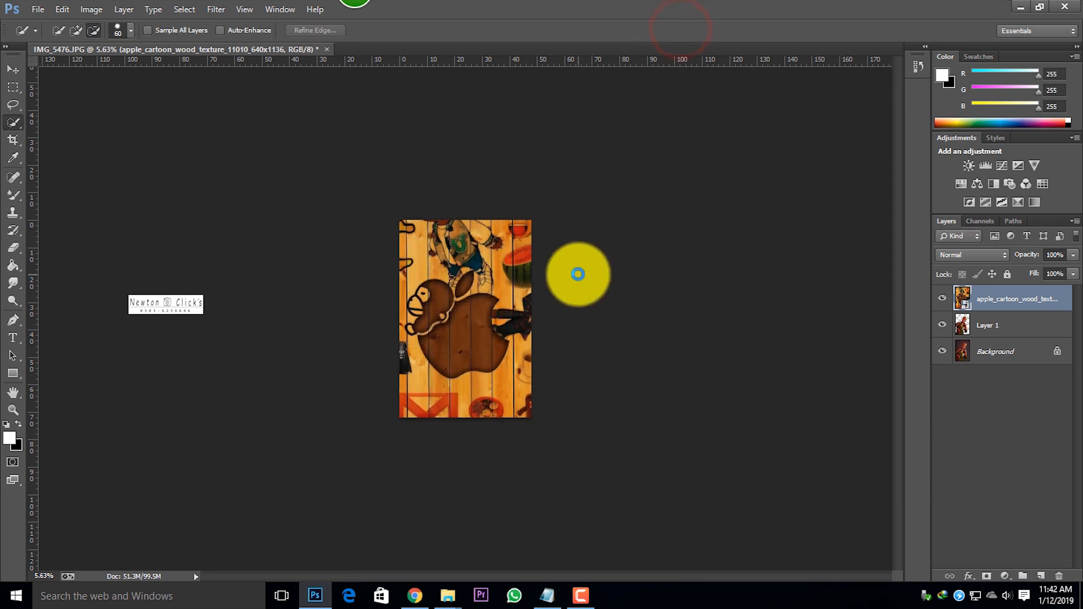
key(ctrl+0)
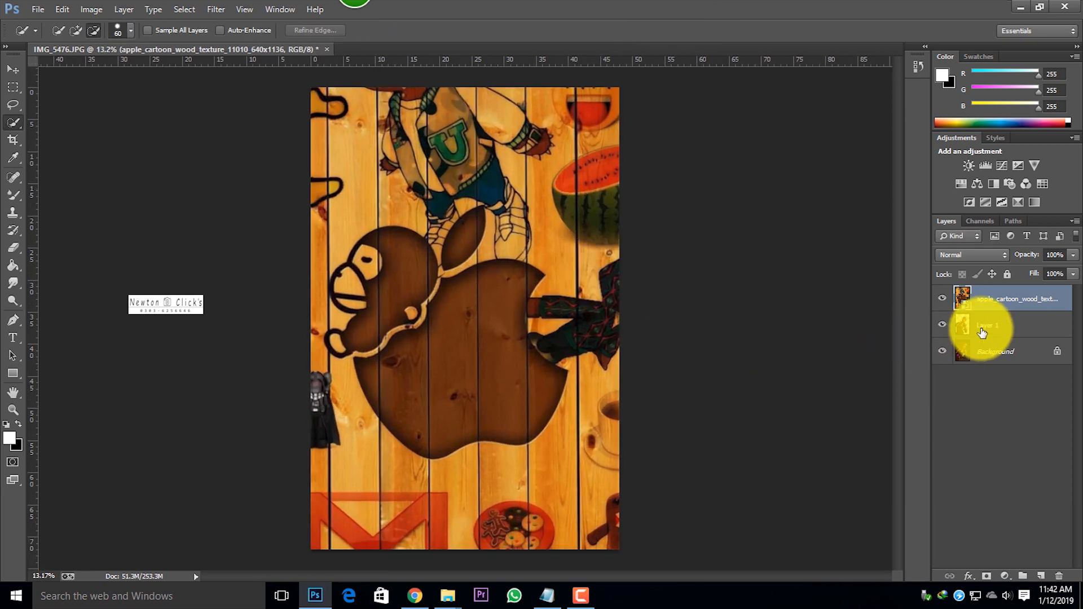
Step: Rasterize the wood texture layer with the Eraser tool and load the man's outline from Layer 1 as a selection
click(11, 248)
click(484, 268)
click(518, 234)
ctrl+click(966, 327)
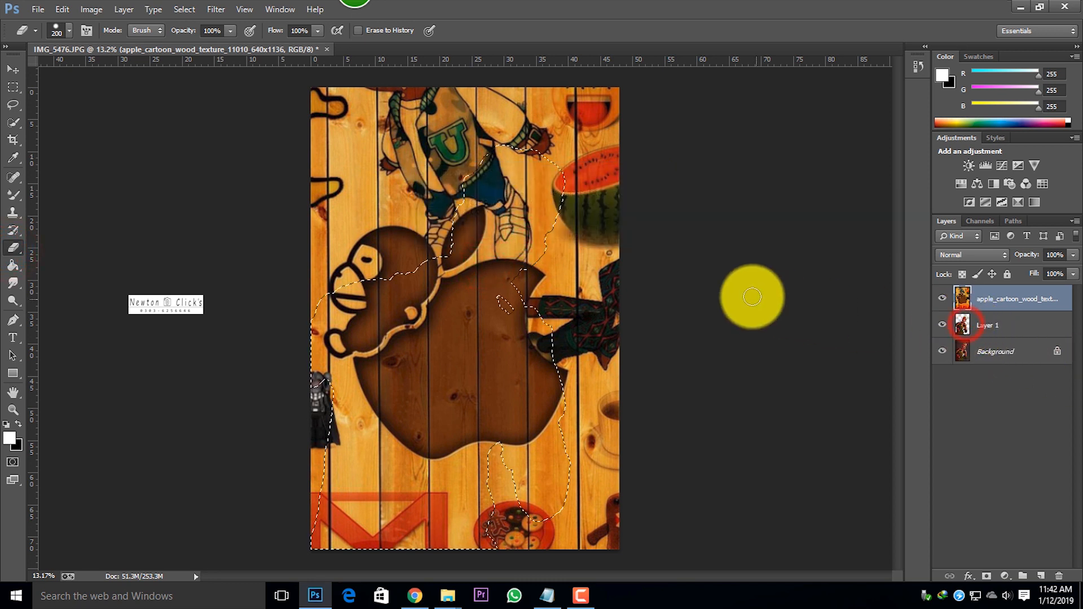
key(ctrl+shift+i)
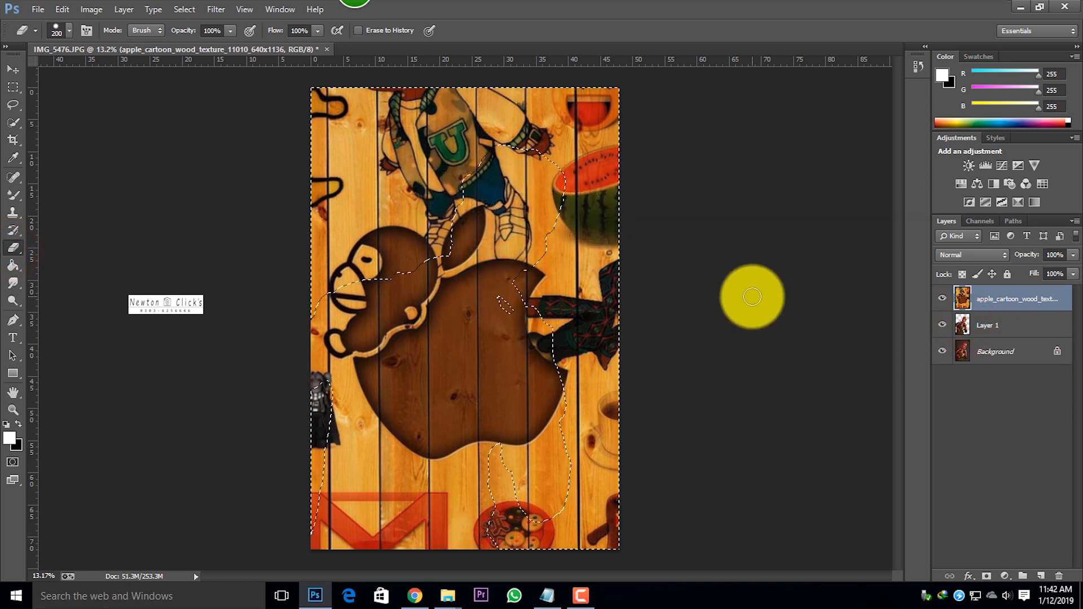
key(Delete)
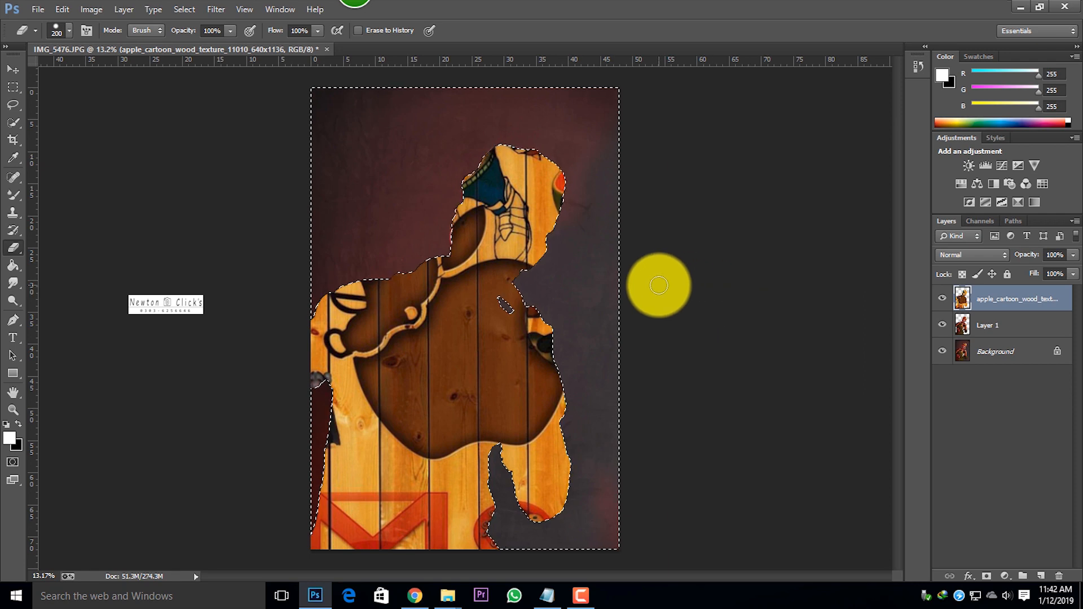
key(ctrl+z)
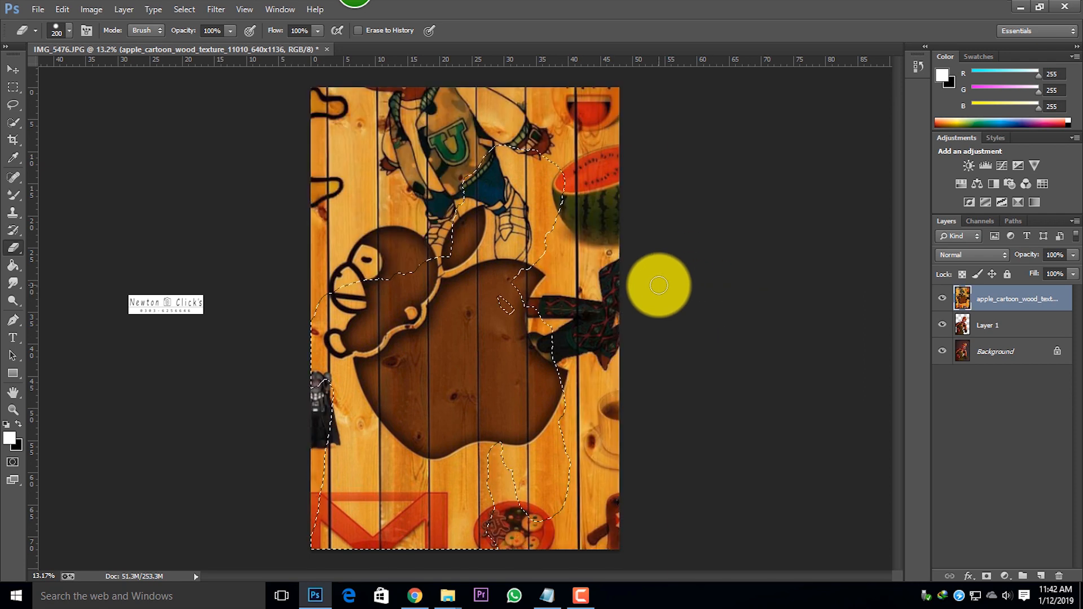
Step: Delete the man-shaped area from the wood texture layer and deselect
key(Delete)
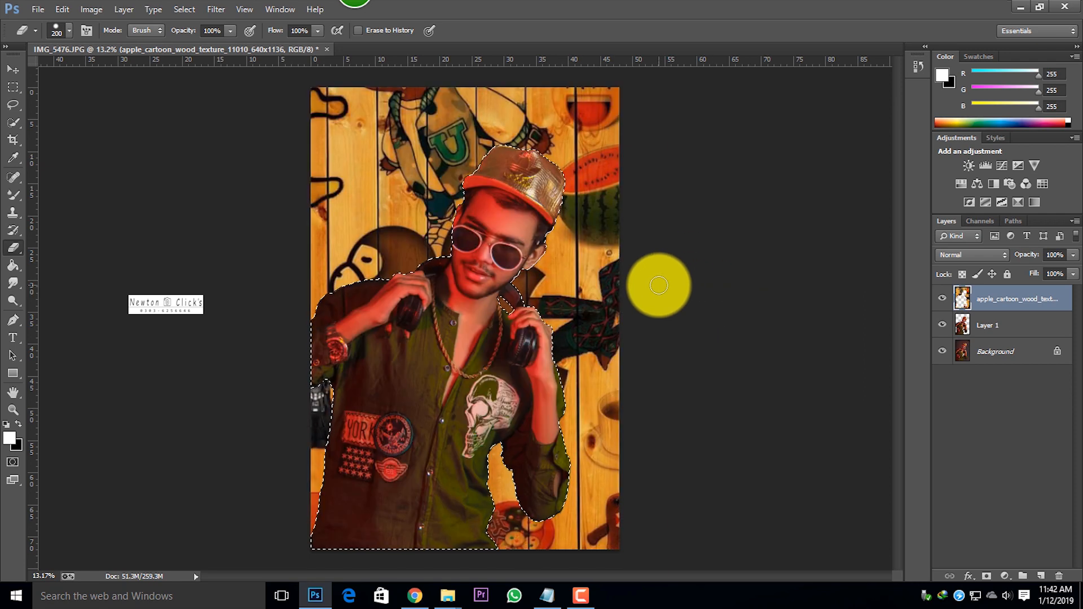
key(ctrl+d)
scroll(540, 235, up, 5)
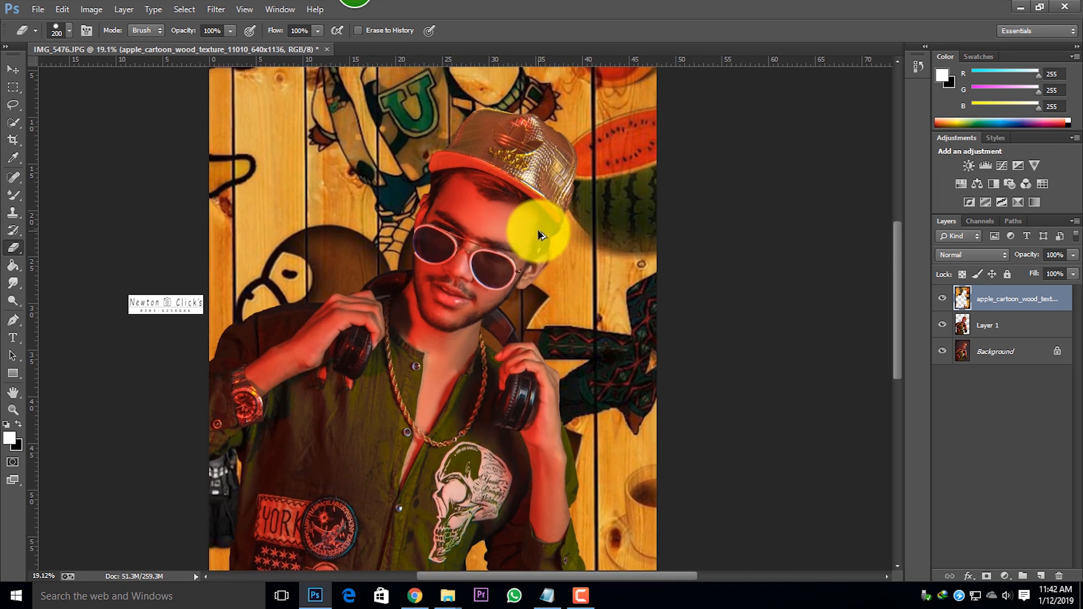
scroll(540, 235, down, 5)
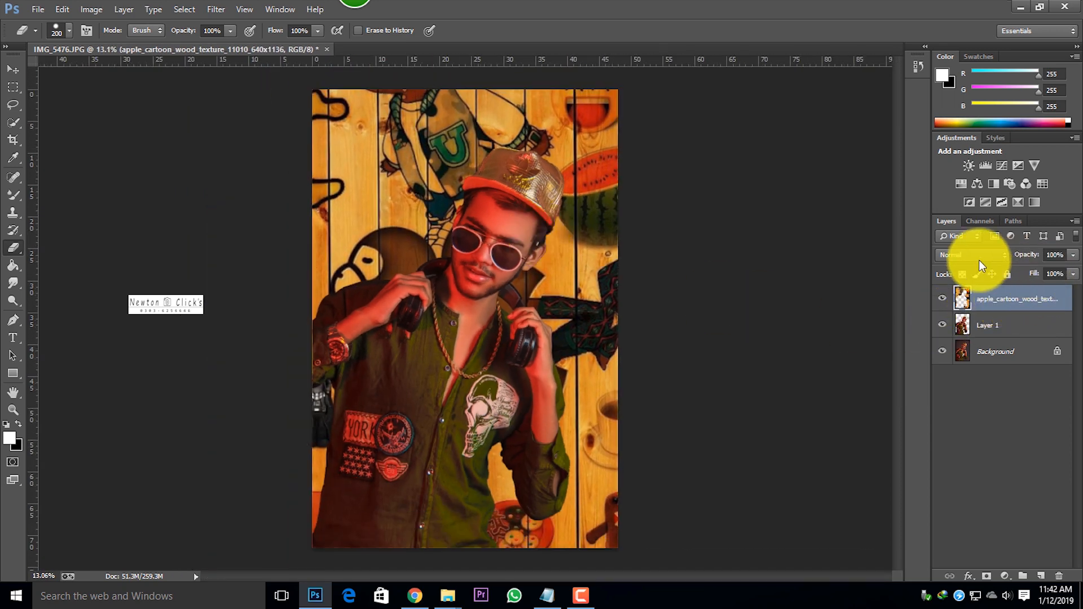
Step: Set the wood texture layer to Soft Light blending at 37% opacity
click(1027, 268)
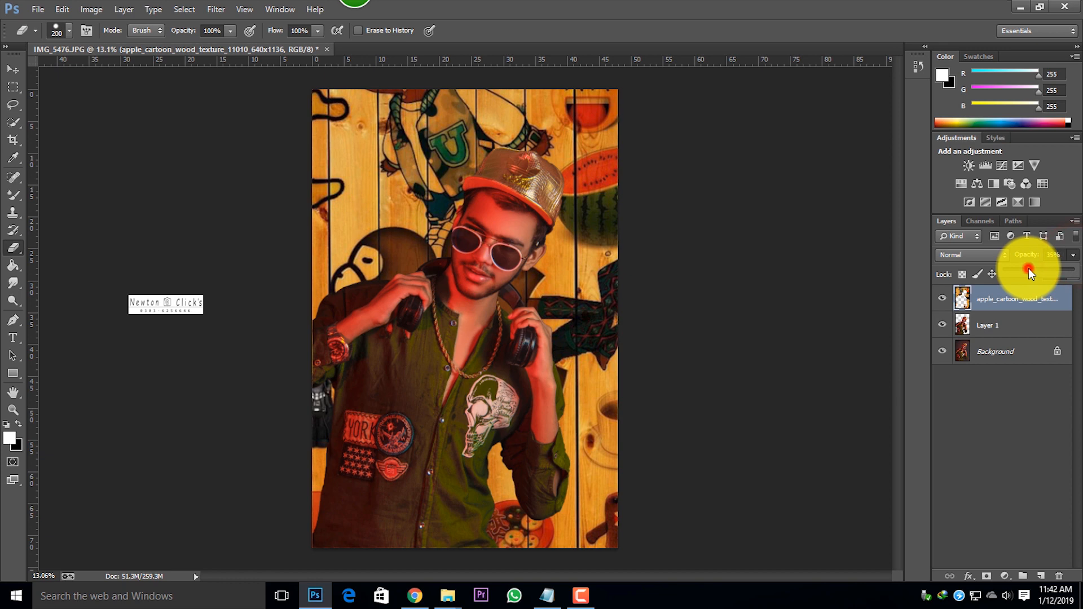
drag(1025, 272, 1023, 274)
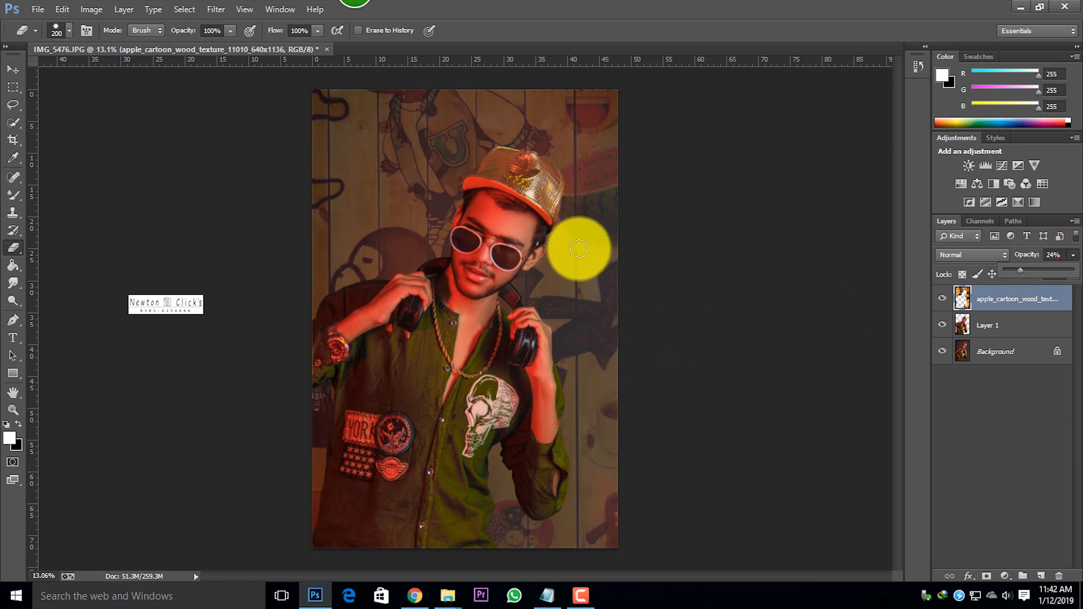
scroll(499, 220, up, 5)
scroll(502, 220, down, 5)
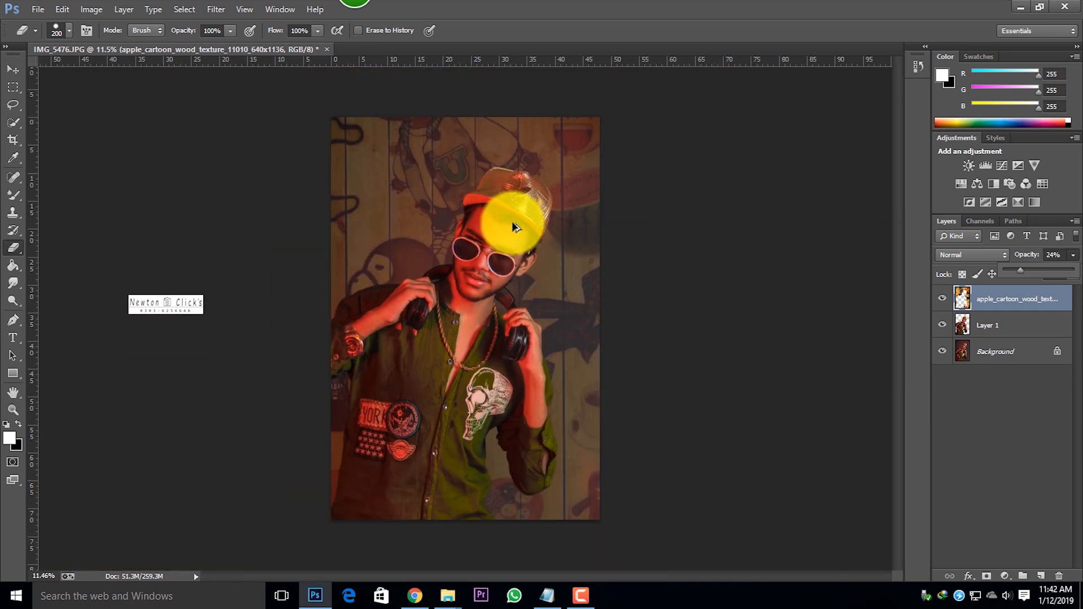
drag(1026, 269, 1030, 270)
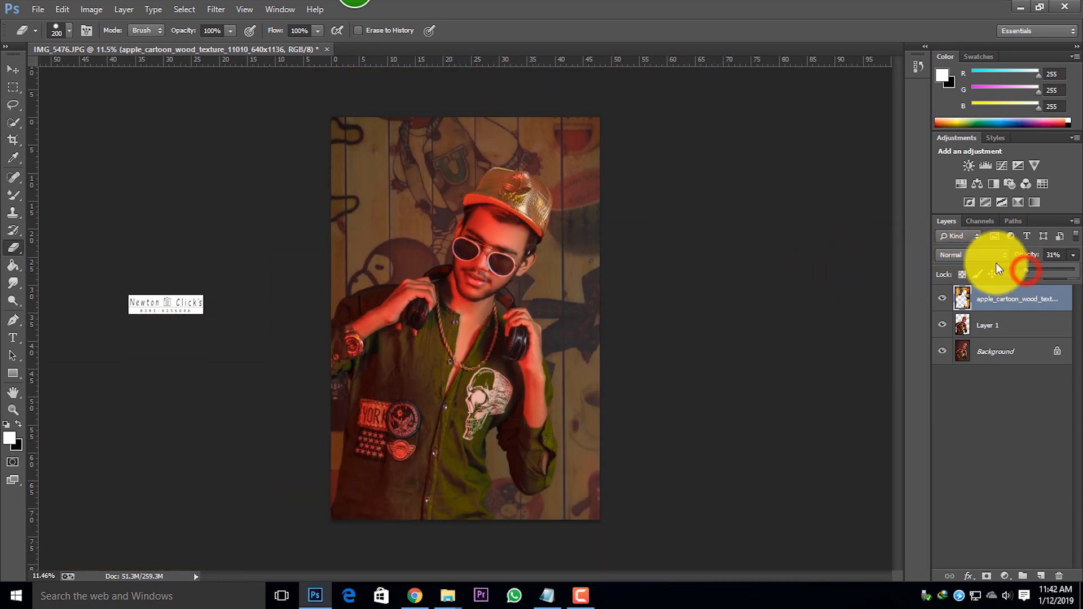
click(986, 257)
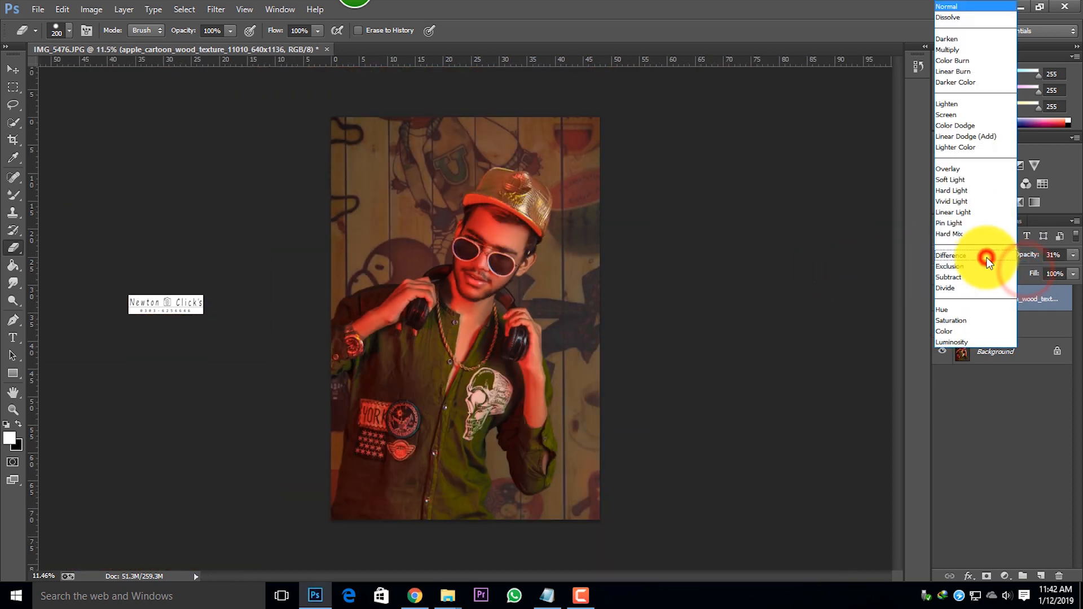
click(964, 169)
key(Down)
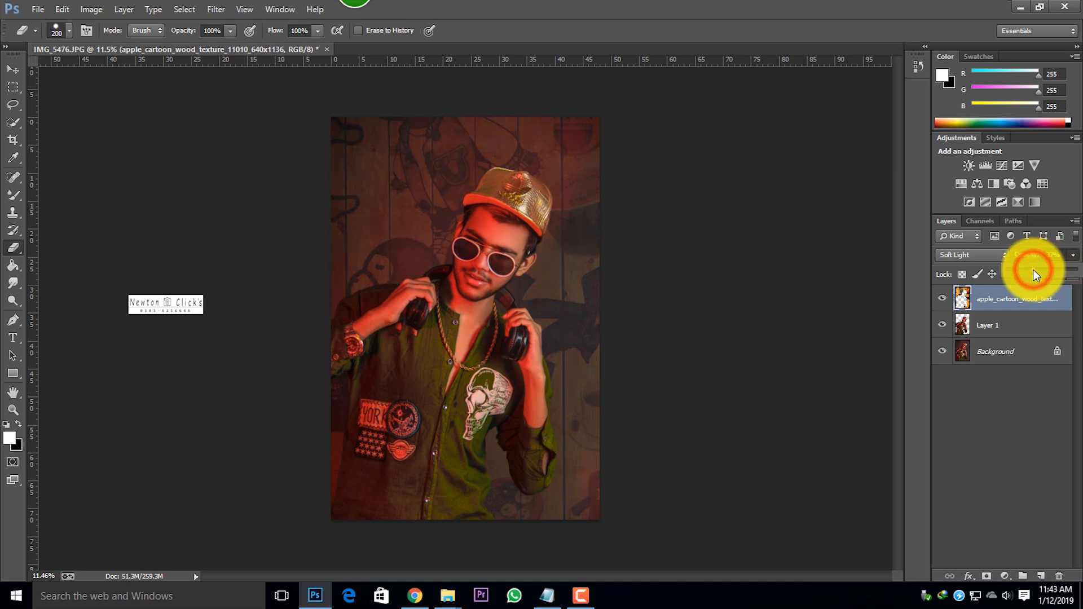
scroll(619, 308, up, 1)
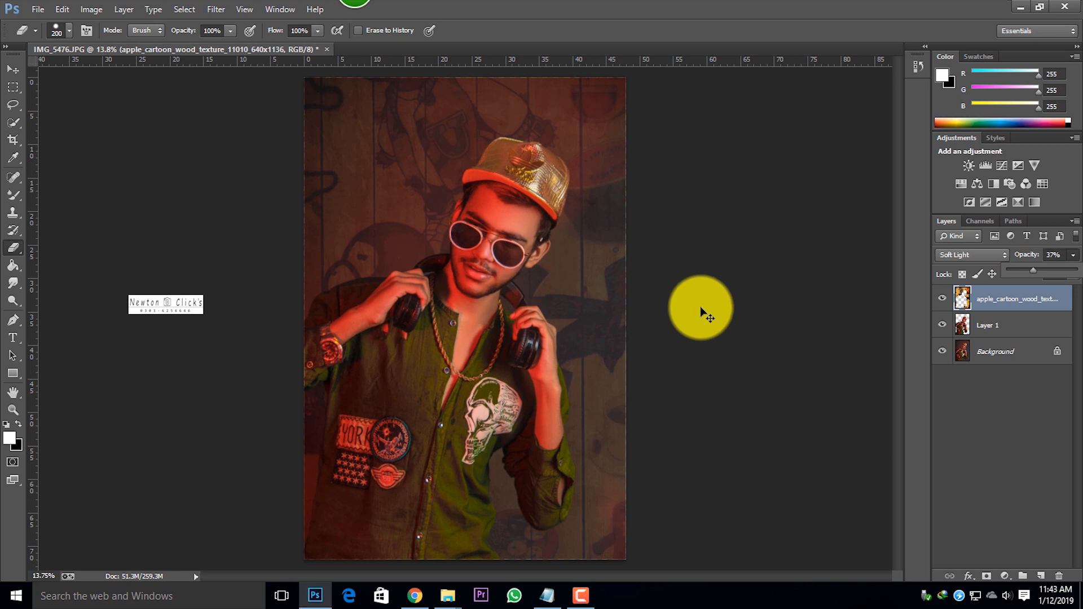
Step: Duplicate Layer 1, the man's cutout, directly above the original
click(1023, 323)
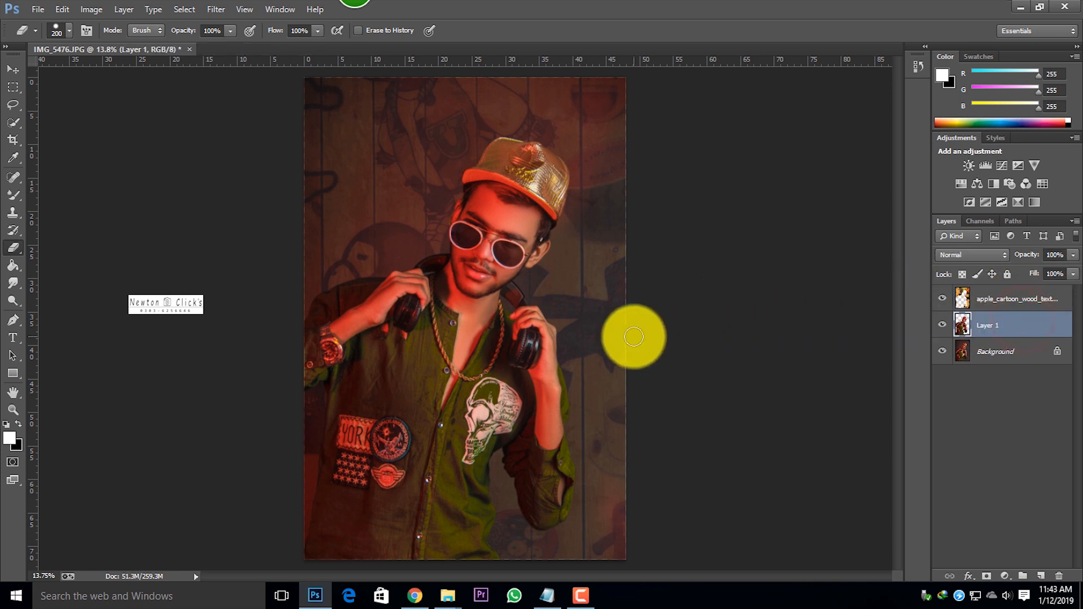
key(ctrl+j)
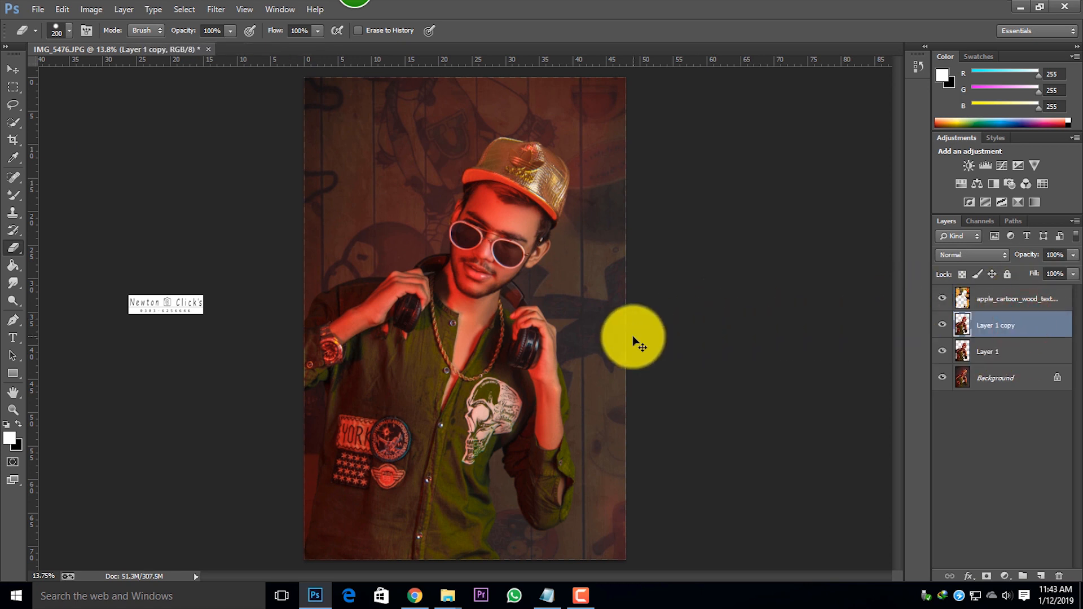
key(ctrl+t)
right_click(535, 348)
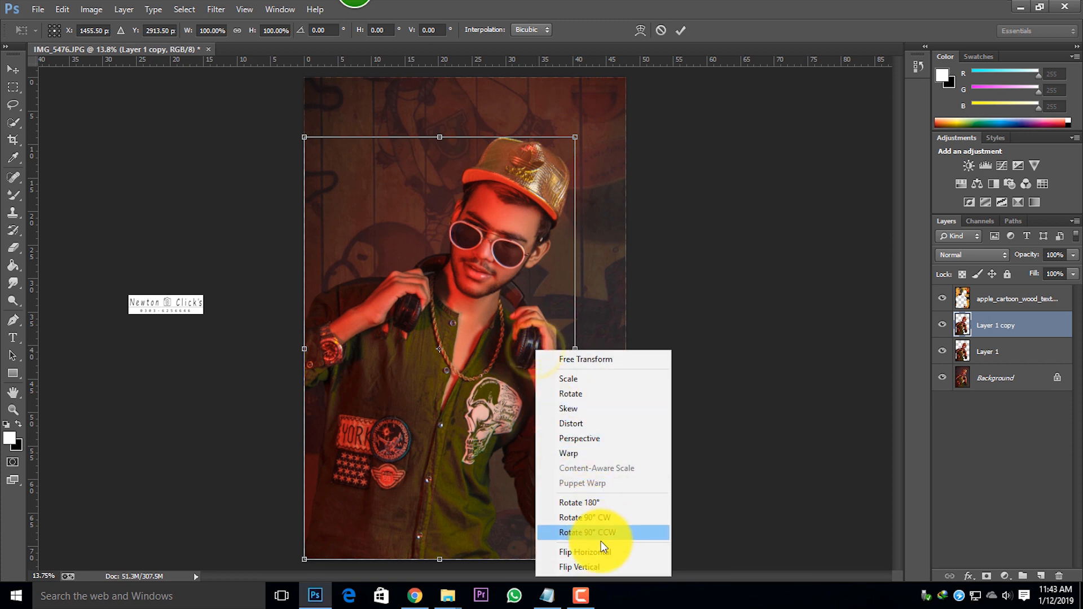
click(662, 31)
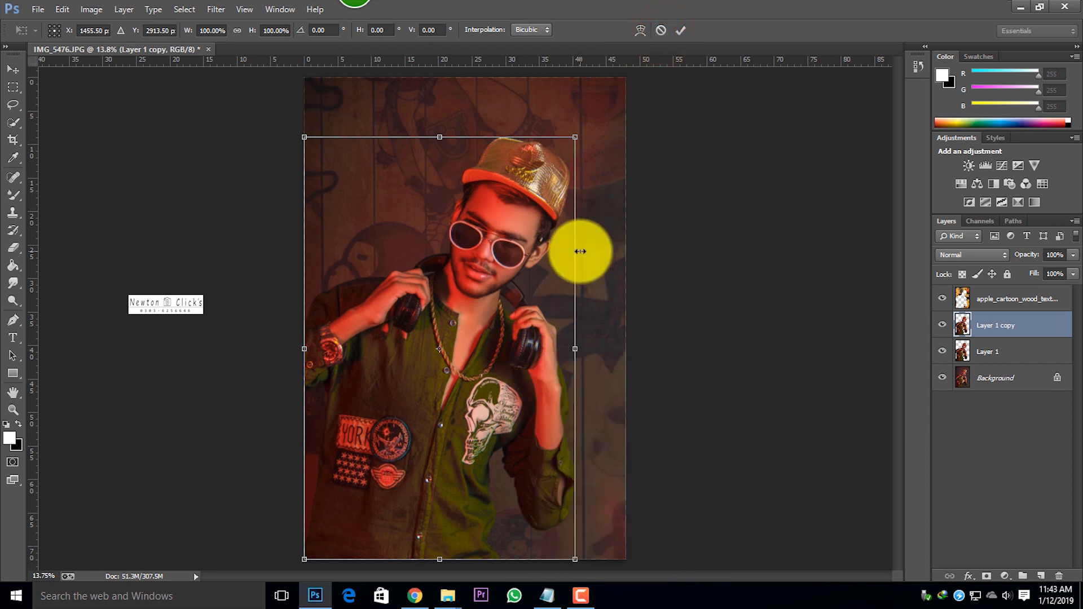
drag(452, 314, 544, 209)
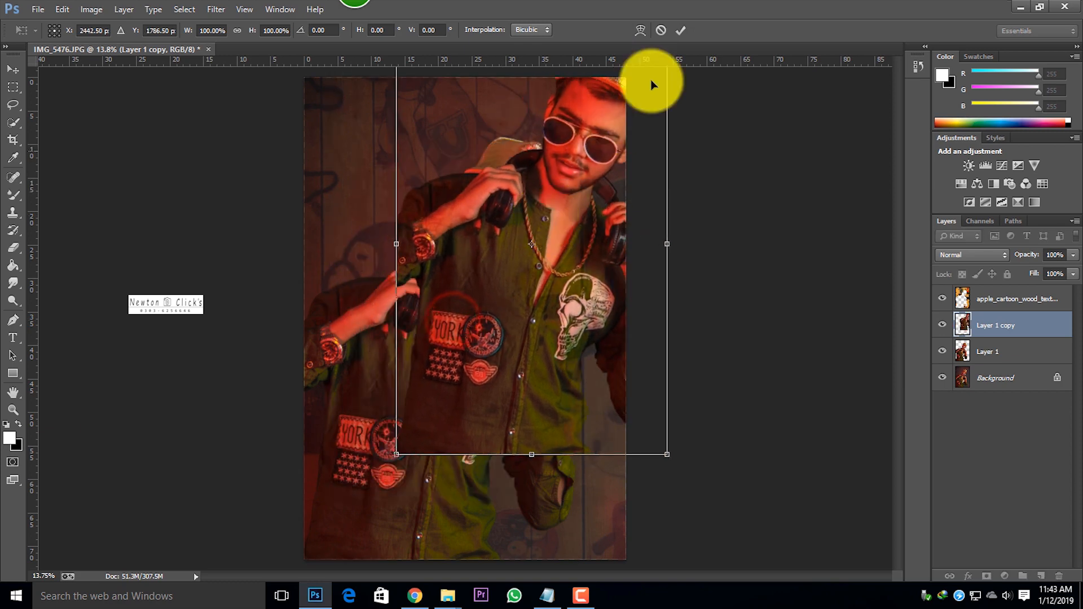
click(665, 27)
click(1007, 352)
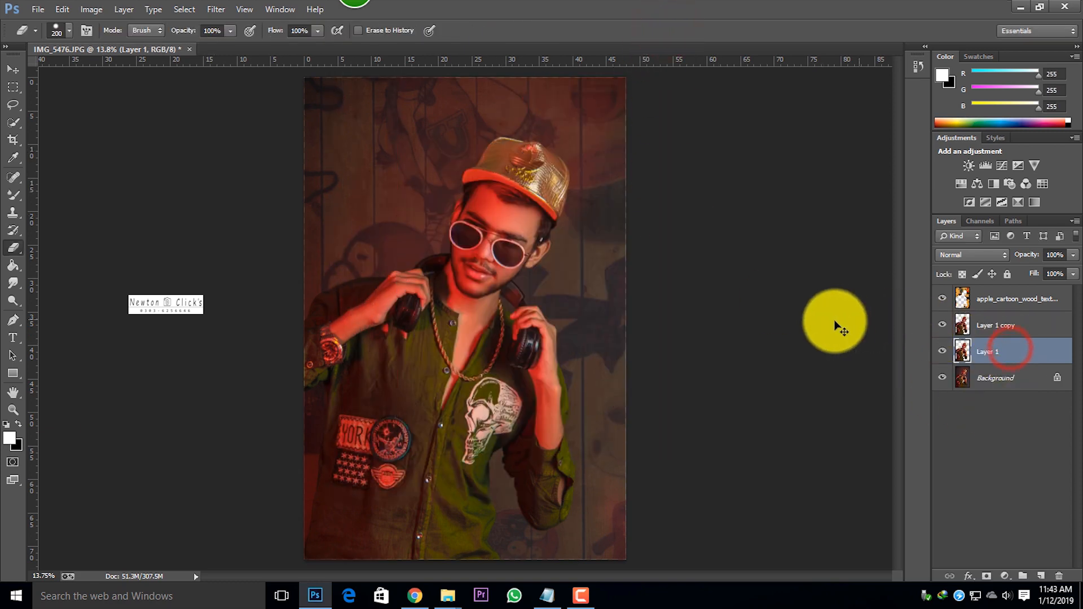
key(ctrl+t)
drag(496, 343, 528, 238)
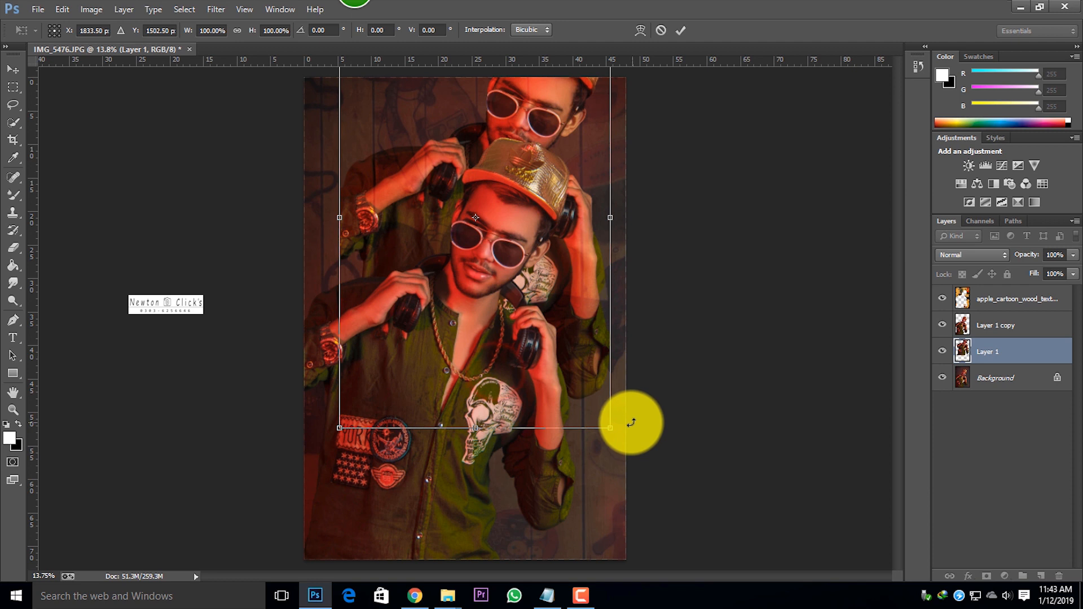
scroll(605, 423, down, 2)
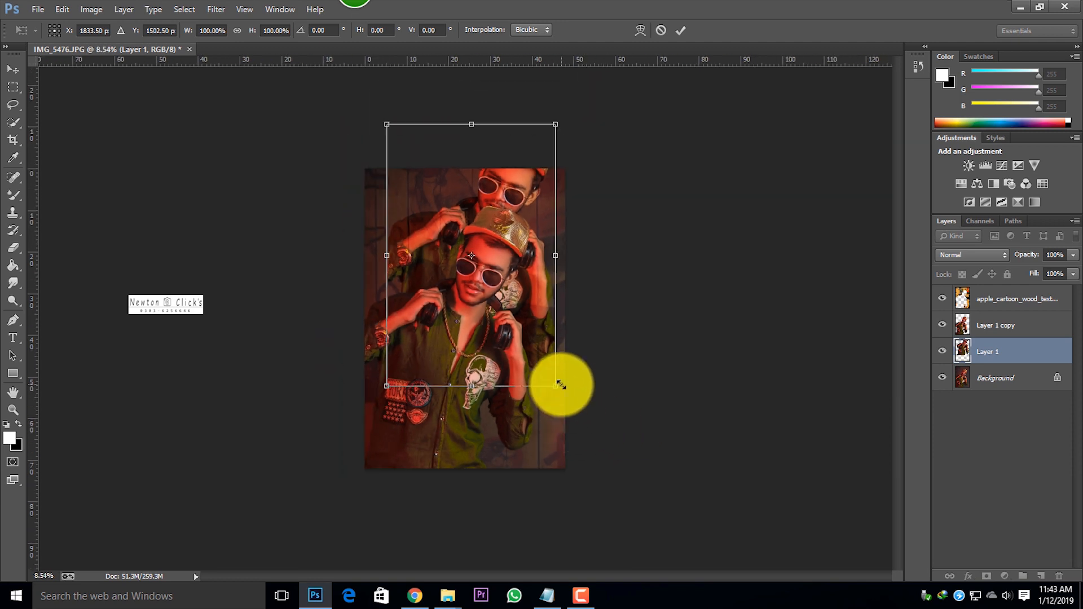
drag(560, 385, 217, 358)
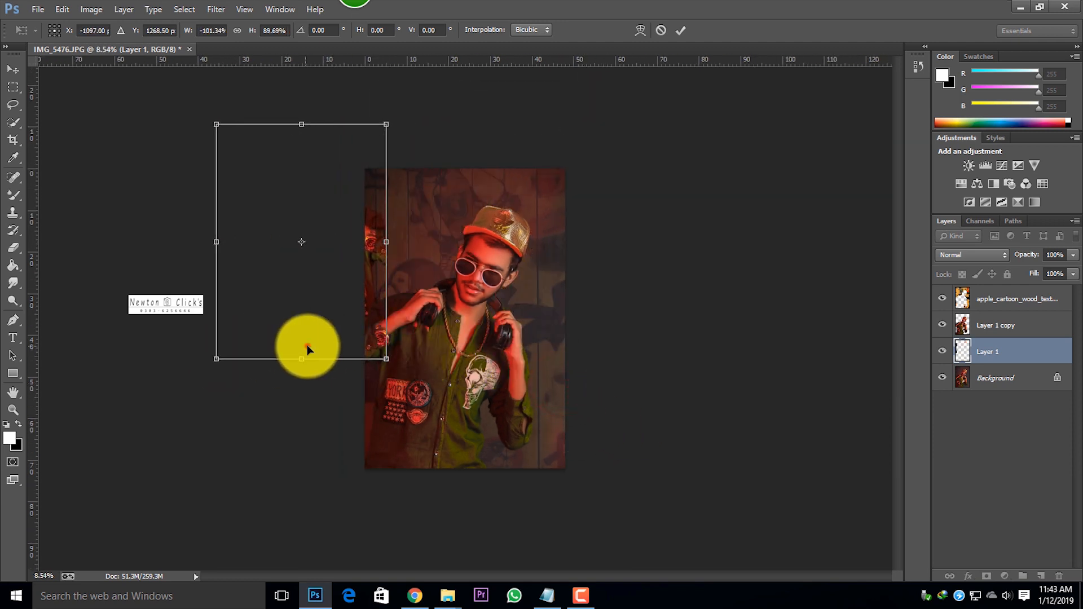
drag(307, 349, 449, 356)
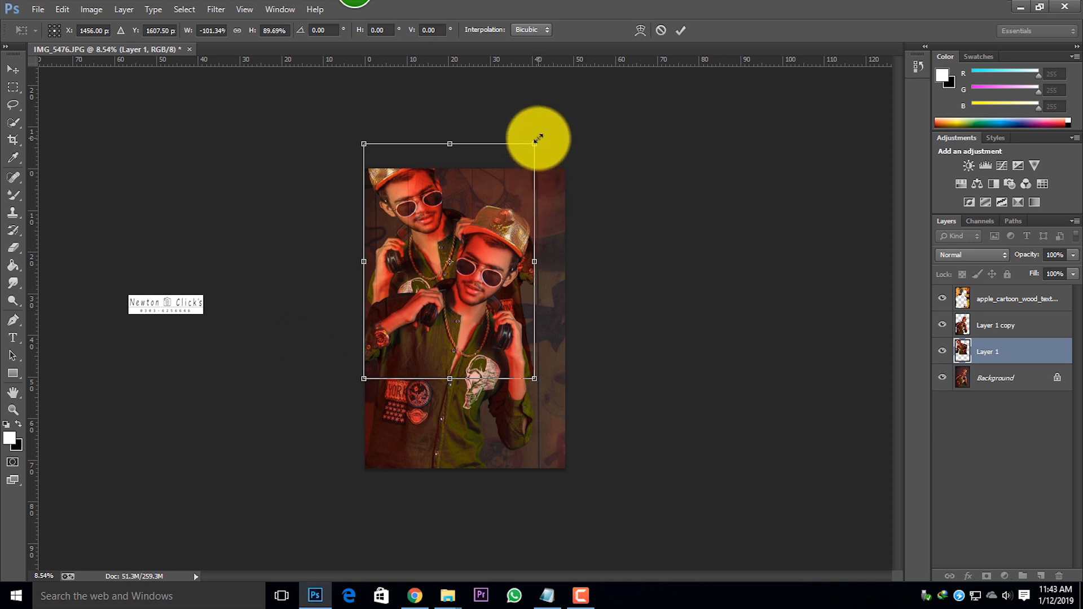
click(661, 30)
key(e)
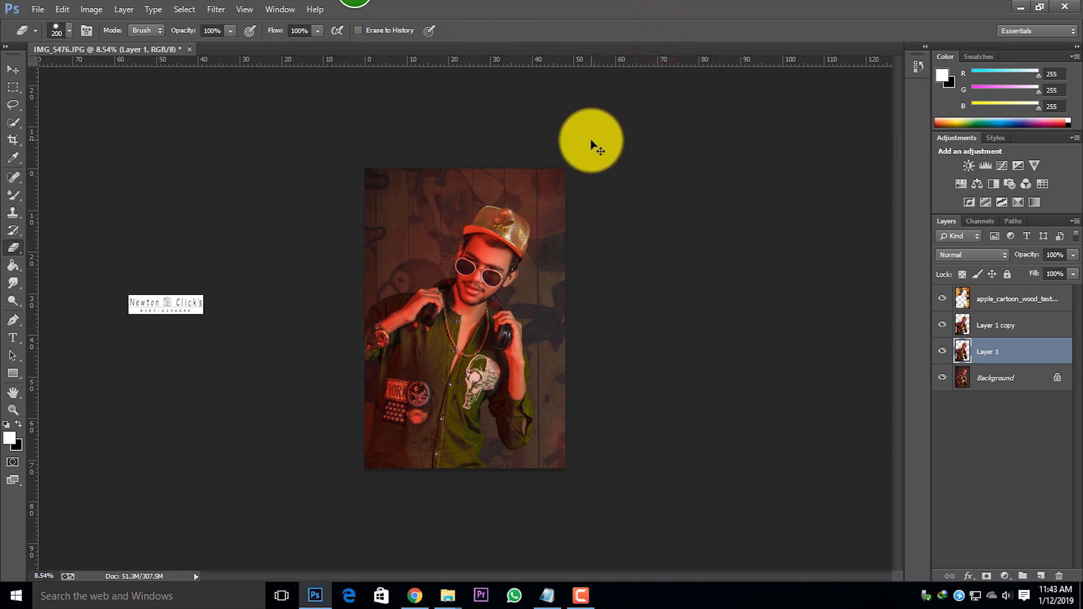
Step: Mirror Layer 1 horizontally and enlarge it to about 194% by 196%, placing the big face behind the man's head, and apply the transform
key(ctrl+t)
drag(536, 203, 383, 215)
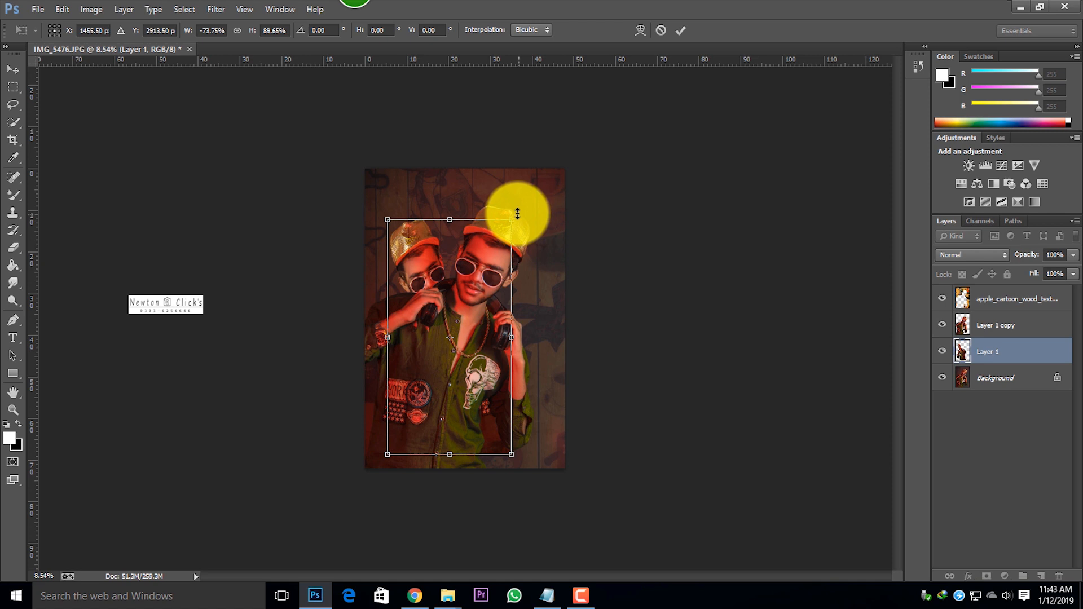
drag(518, 213, 567, 191)
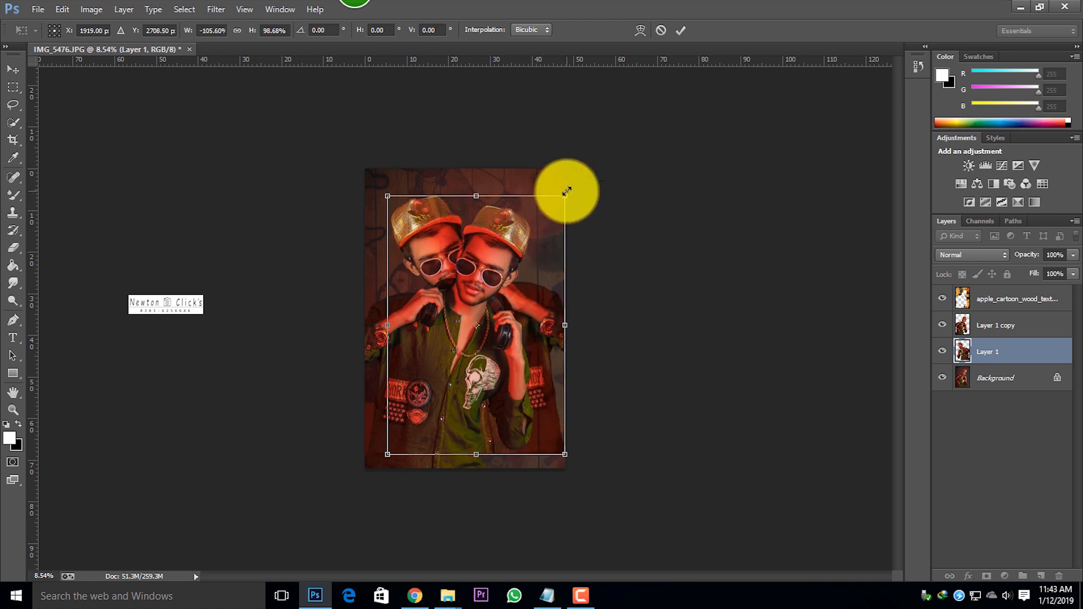
scroll(515, 307, down, 2)
drag(532, 412, 581, 488)
drag(580, 153, 583, 132)
drag(564, 180, 566, 207)
scroll(531, 265, up, 2)
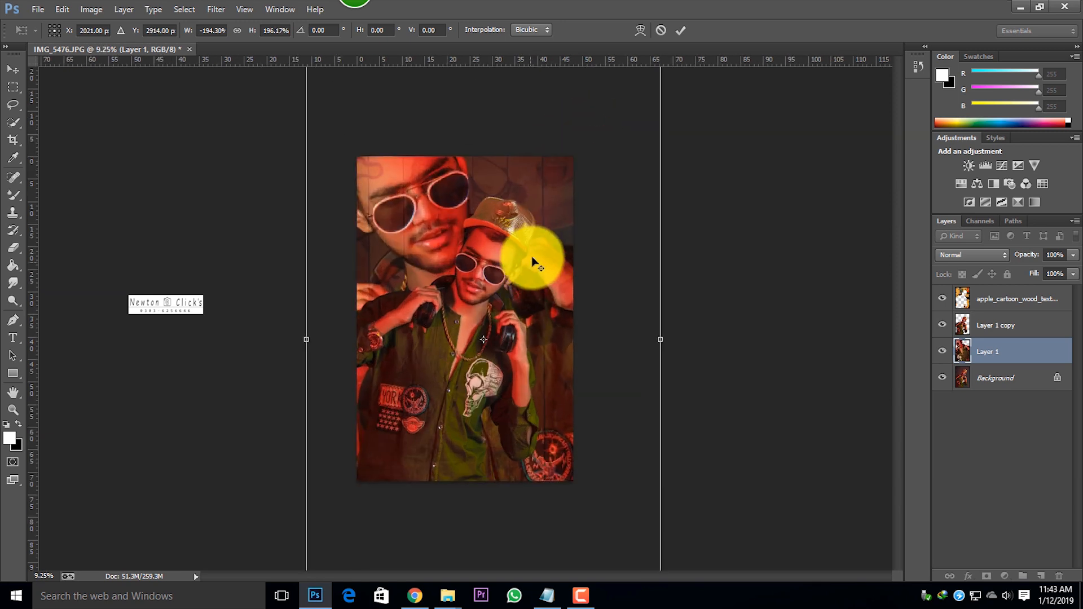
scroll(532, 265, up, 1)
click(680, 30)
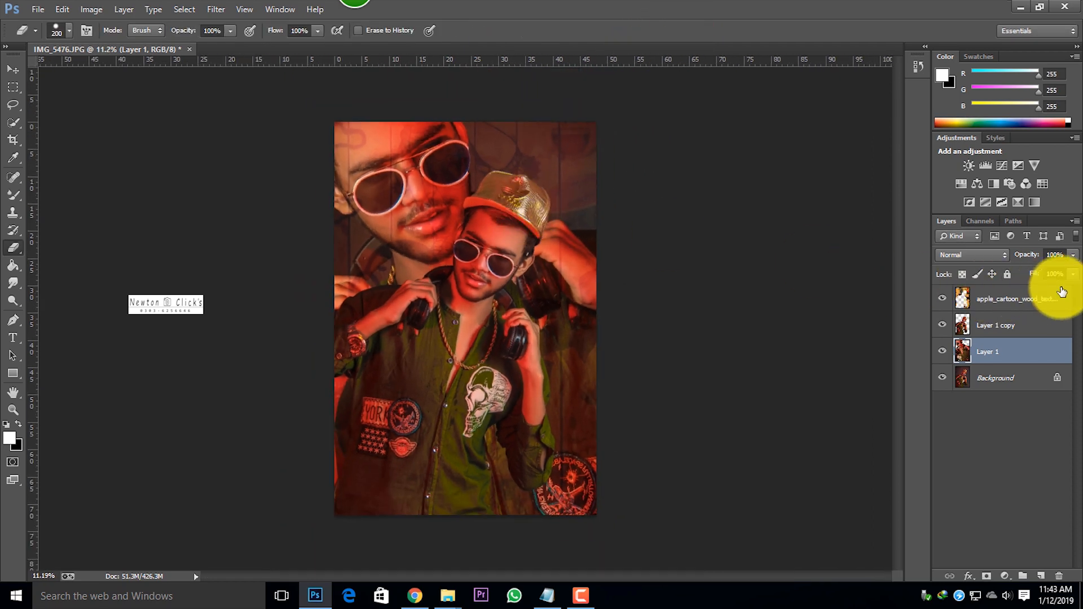
Step: Lower the opacity of Layer 1, the enlarged figure, to 32%
drag(1076, 258, 1024, 272)
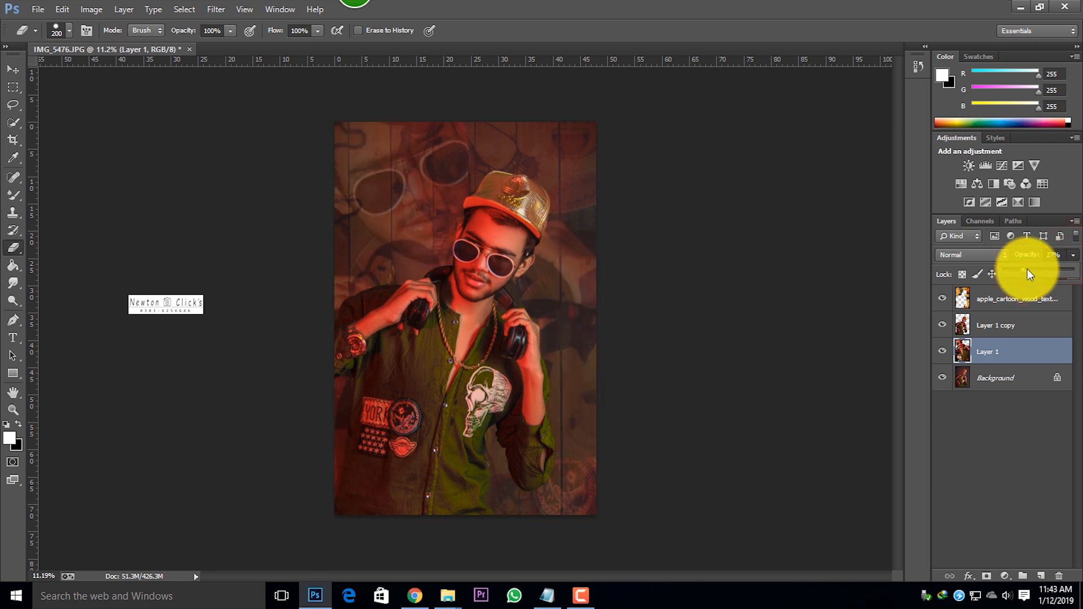
mouse_move(1028, 269)
mouse_down()
mouse_move(1028, 299)
mouse_move(1035, 270)
mouse_up()
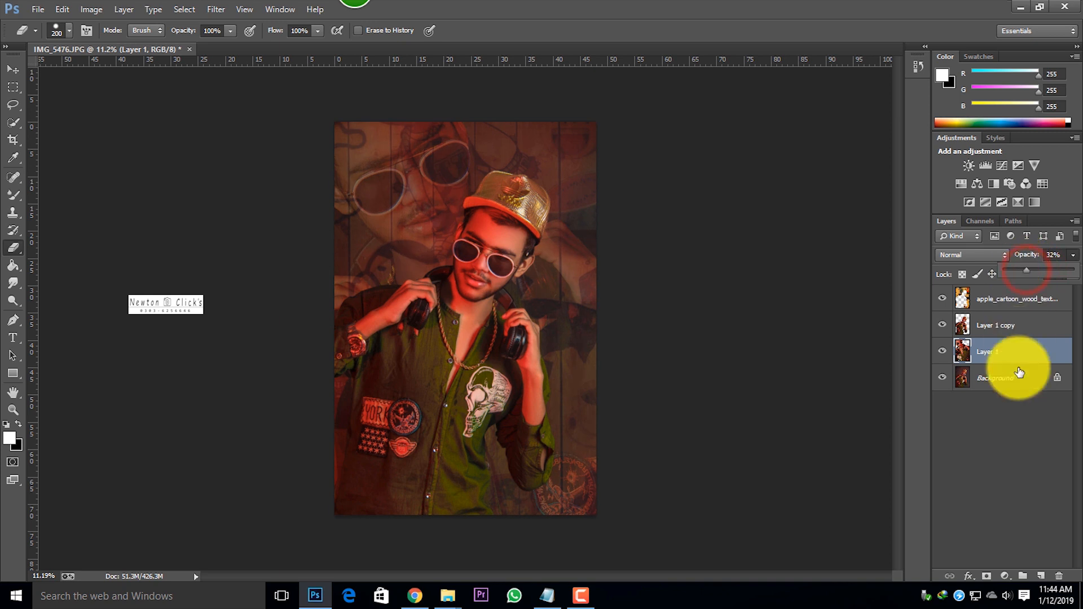
click(1024, 417)
Step: Desaturate Layer 1 with the Camera Raw filter, setting vibrance to -99 and dropping saturation close to its minimum
click(1022, 354)
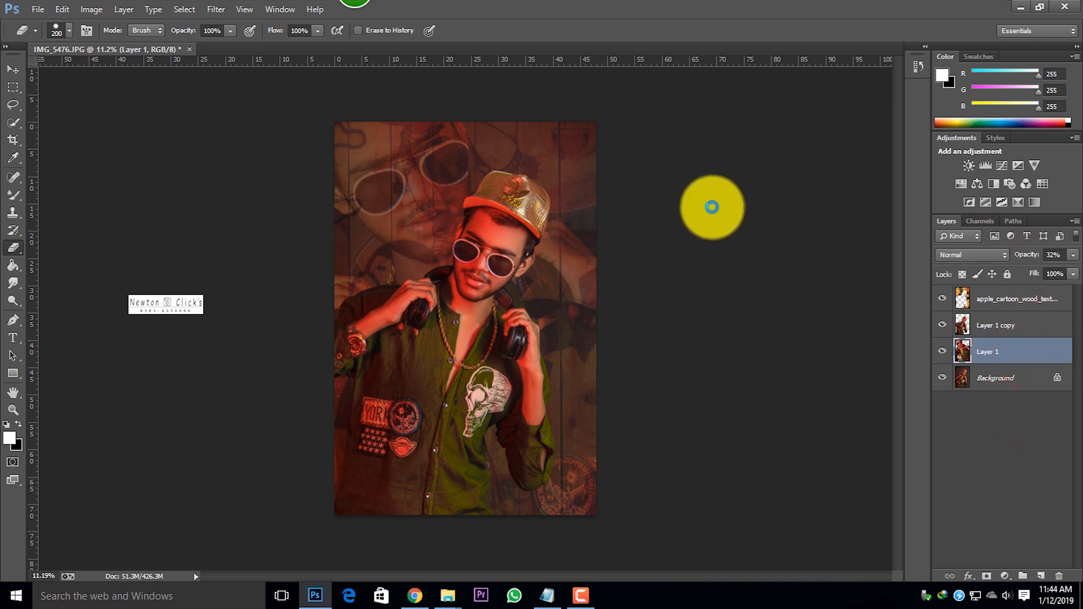
key(ctrl+shift+a)
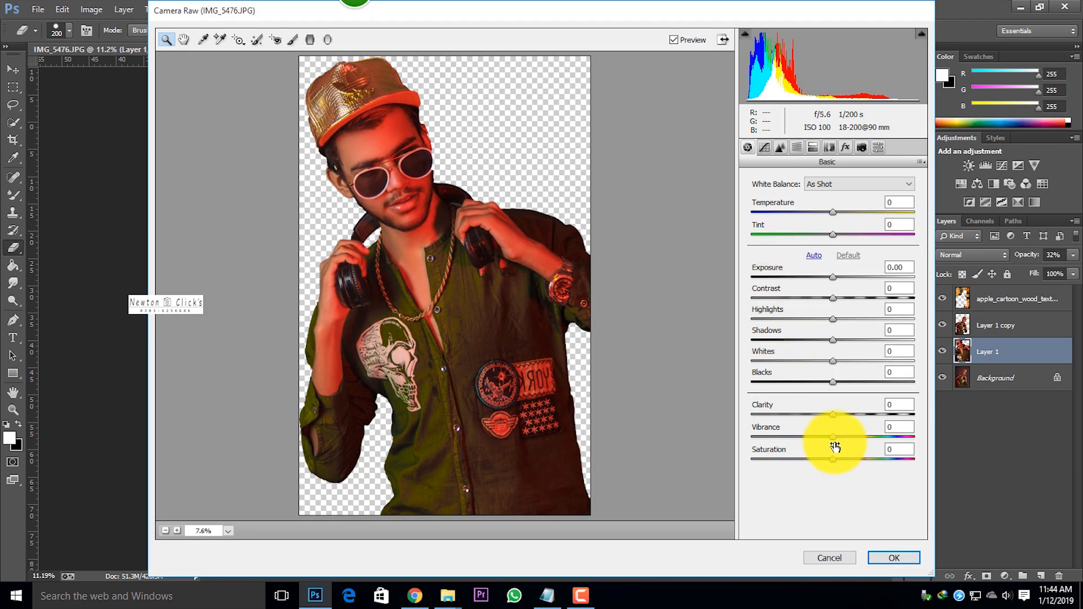
click(752, 437)
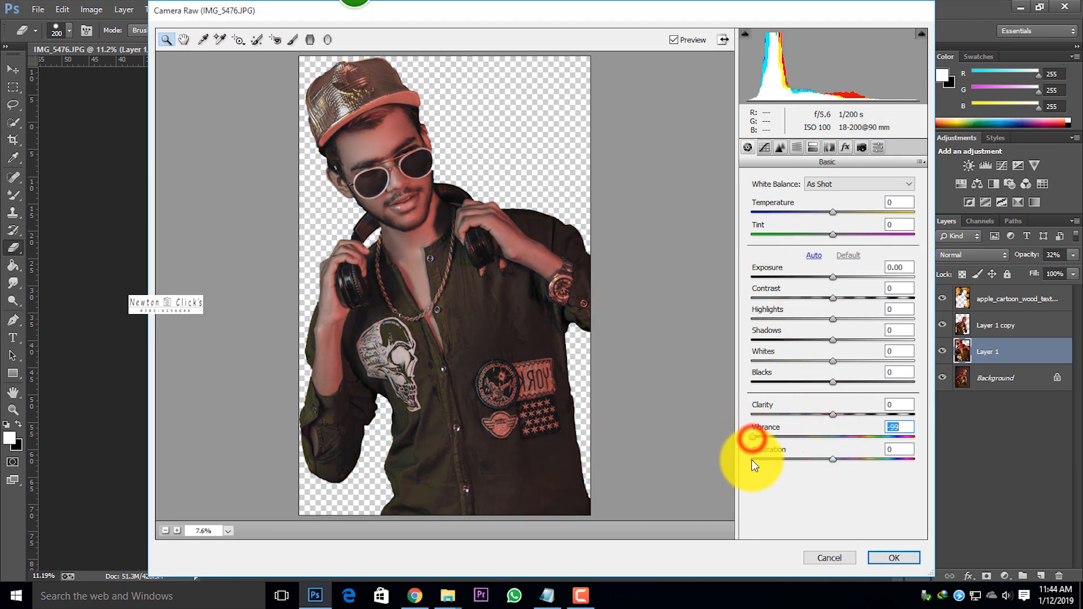
click(753, 460)
click(899, 559)
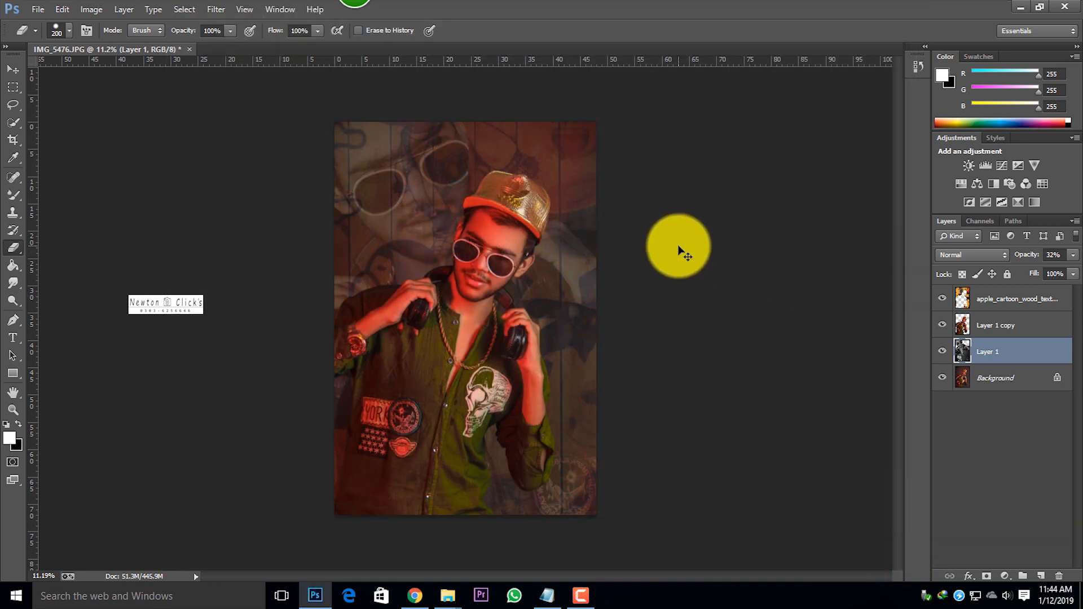
Step: Scale the faded figure on Layer 1 up to 119.78%, reposition it behind the man and apply the transform
key(ctrl+t)
mouse_move(528, 256)
mouse_down()
mouse_move(627, 230)
mouse_move(527, 255)
mouse_up()
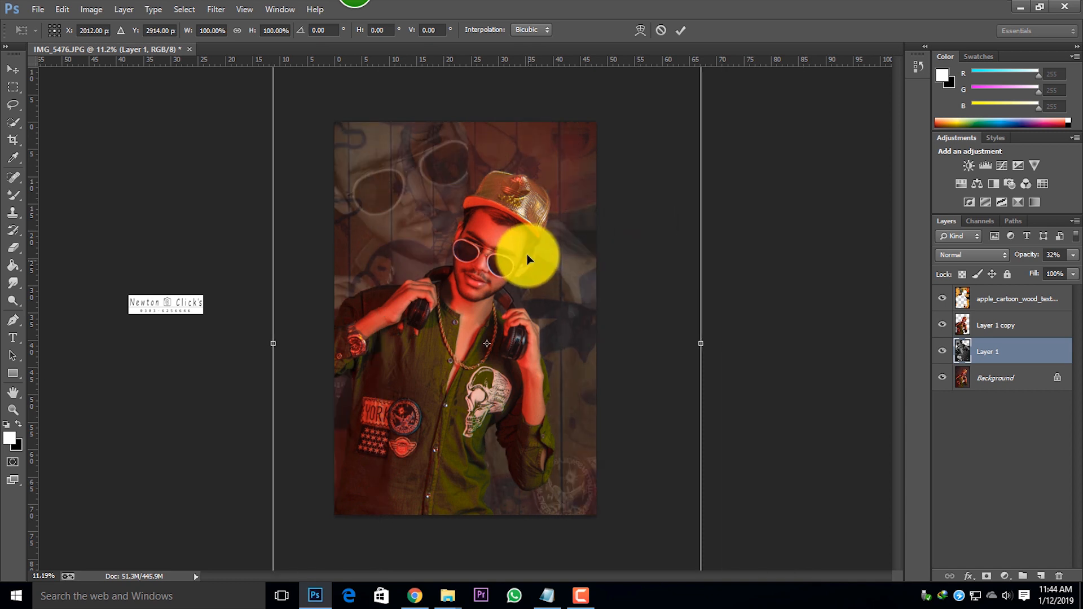
key(ctrl+minus)
drag(596, 515, 632, 556)
drag(565, 497, 570, 510)
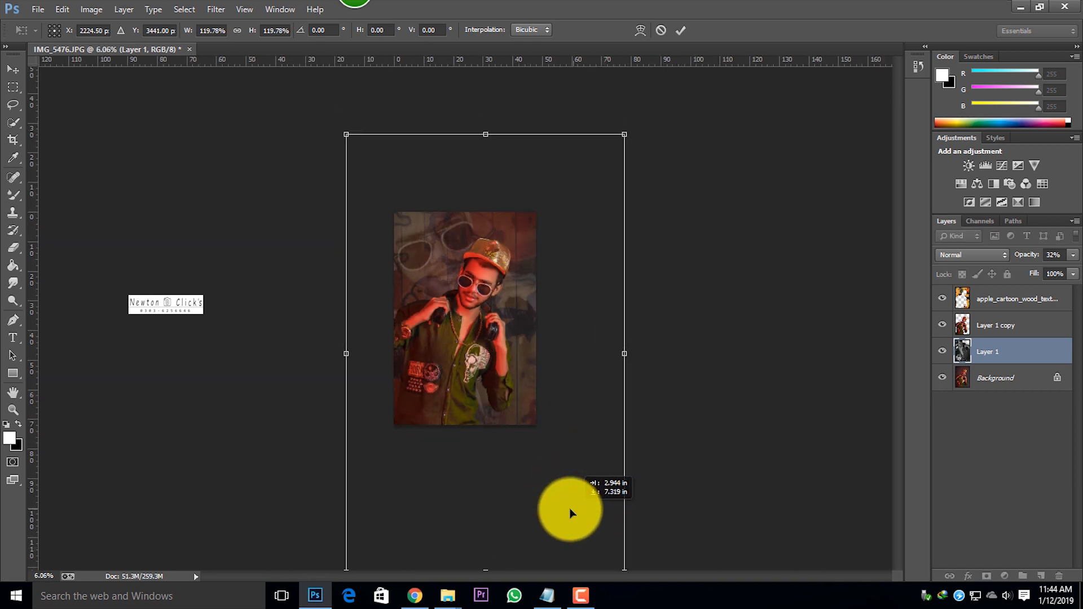
click(679, 30)
key(e)
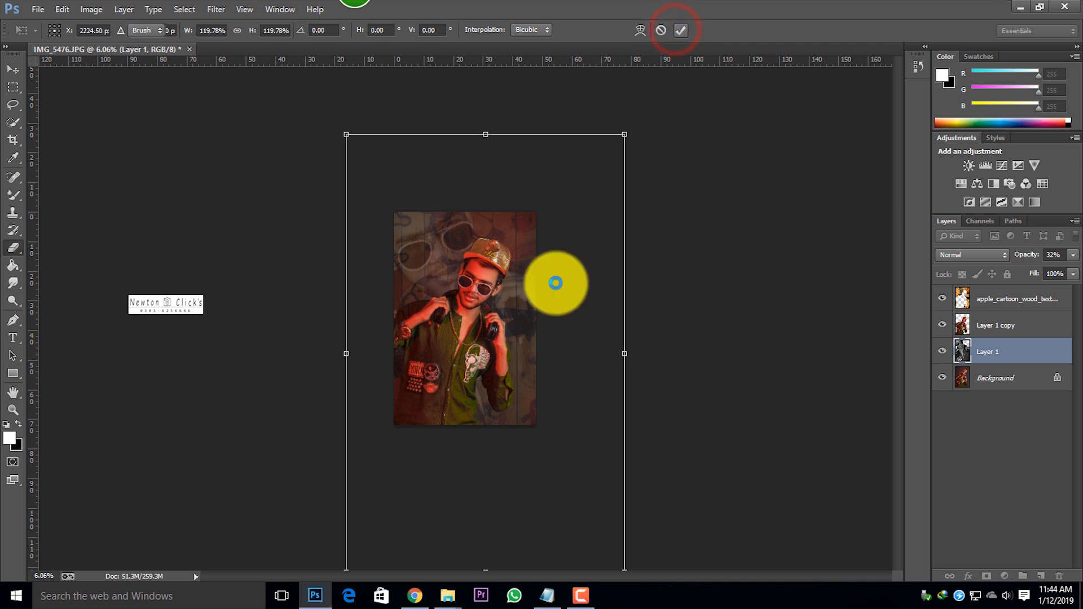
key(ctrl+plus)
key(ctrl+plus)
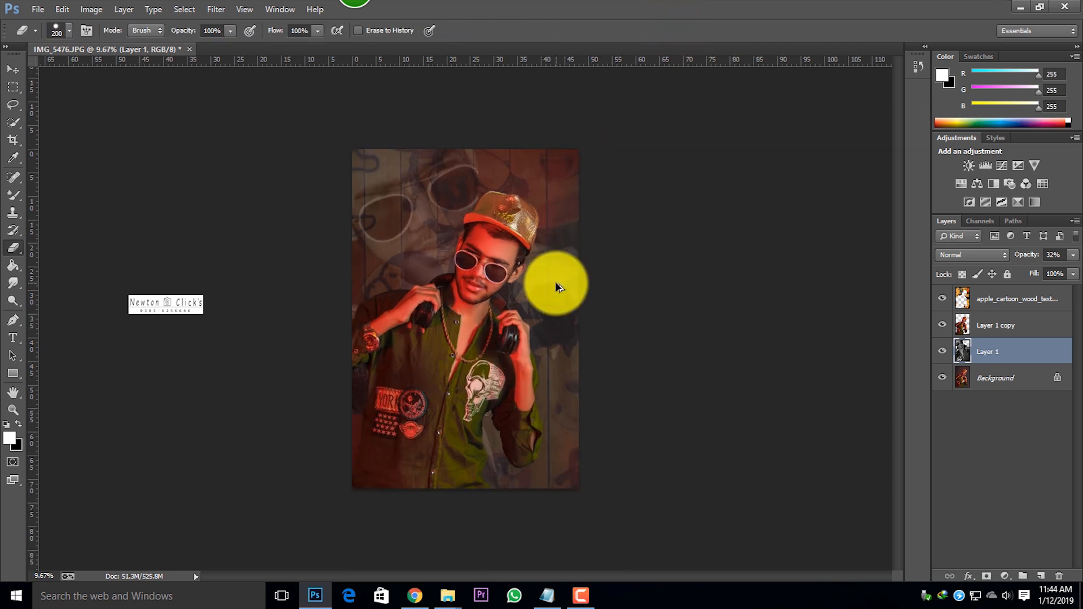
key(ctrl+0)
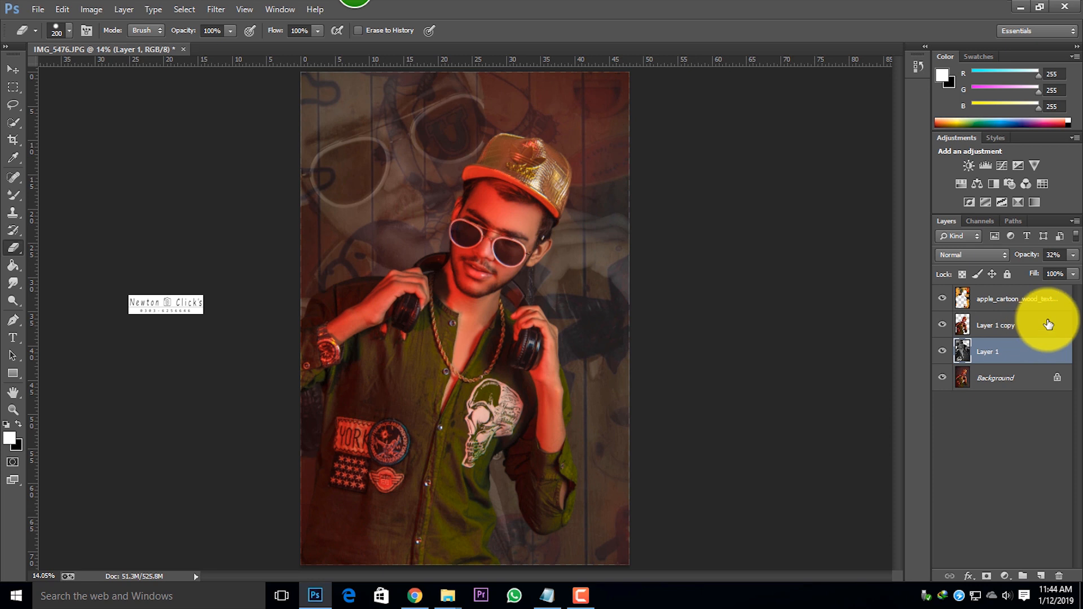
Step: Set the wood texture layer's opacity to about 38% and deselect all layers
click(1052, 304)
click(1073, 255)
drag(1018, 271, 1075, 277)
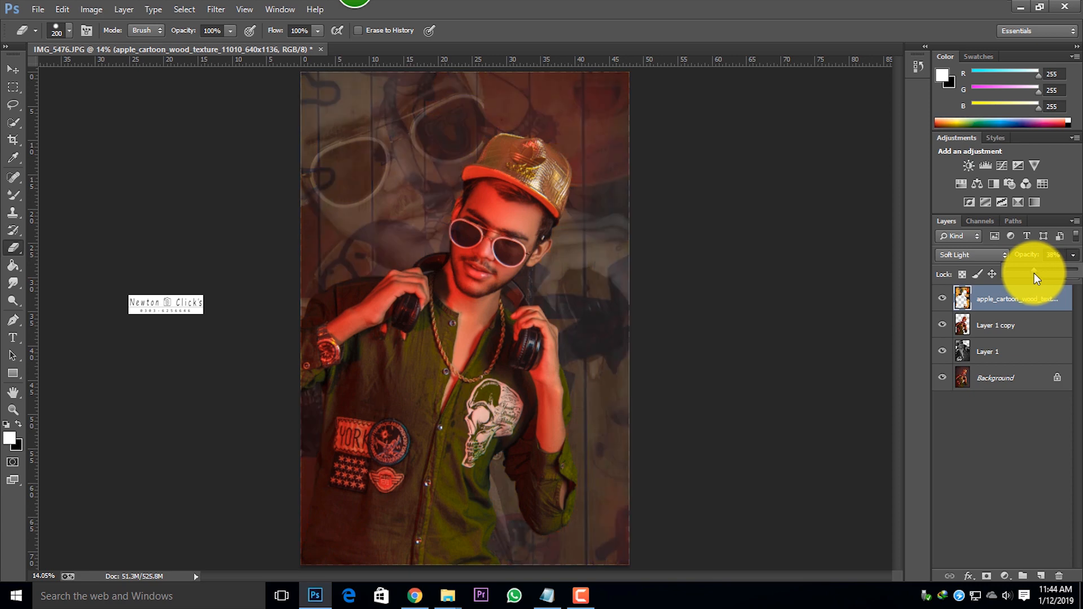
click(955, 415)
Step: Merge all visible layers into the Background
key(ctrl+minus)
scroll(592, 357, up, 3)
scroll(592, 357, down, 2)
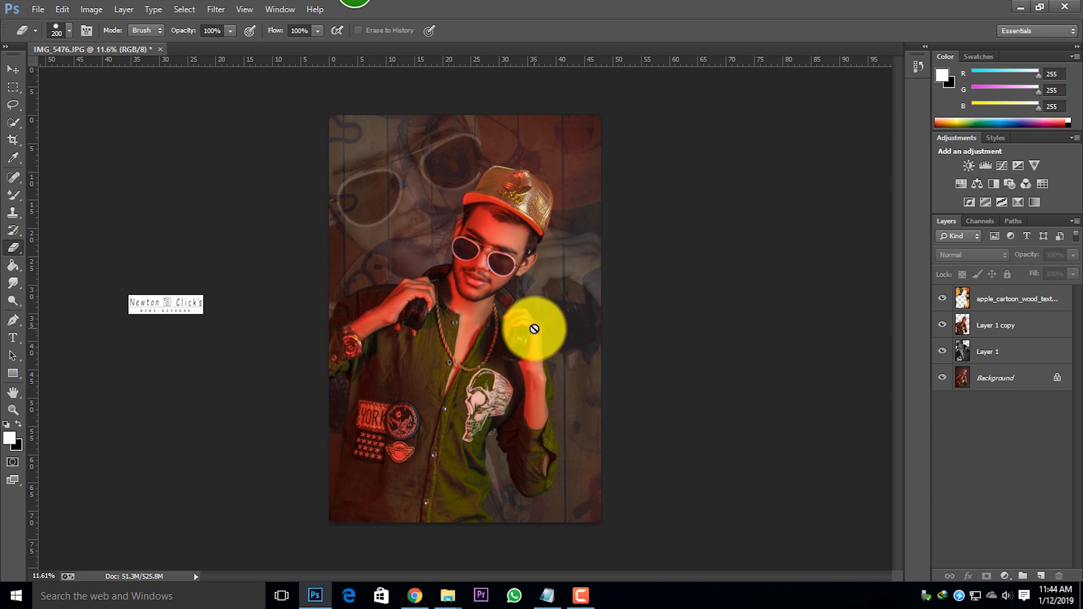
click(501, 253)
click(518, 226)
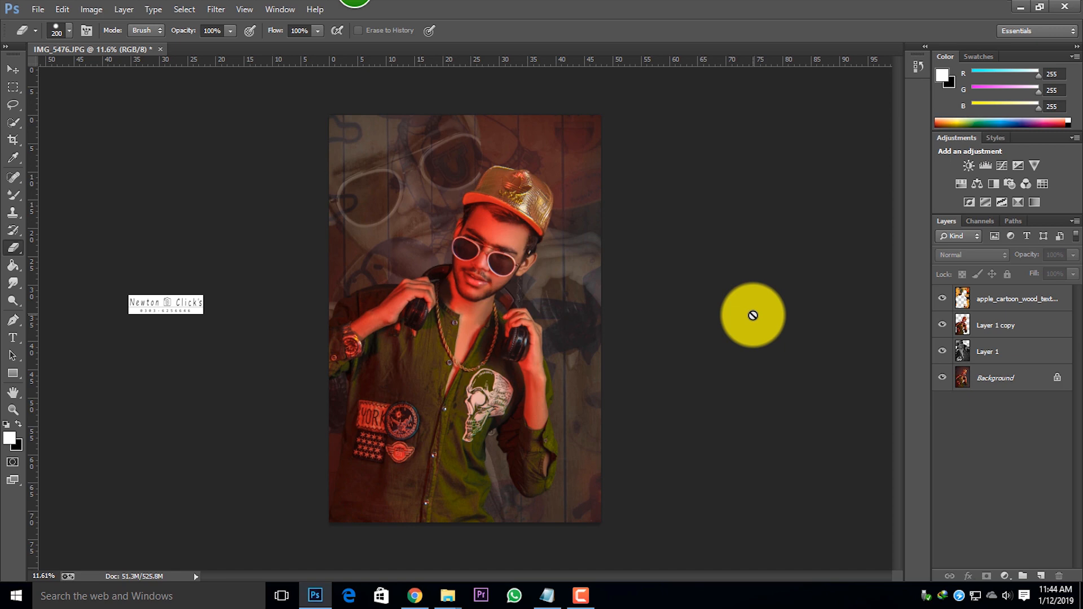
key(ctrl+shift+e)
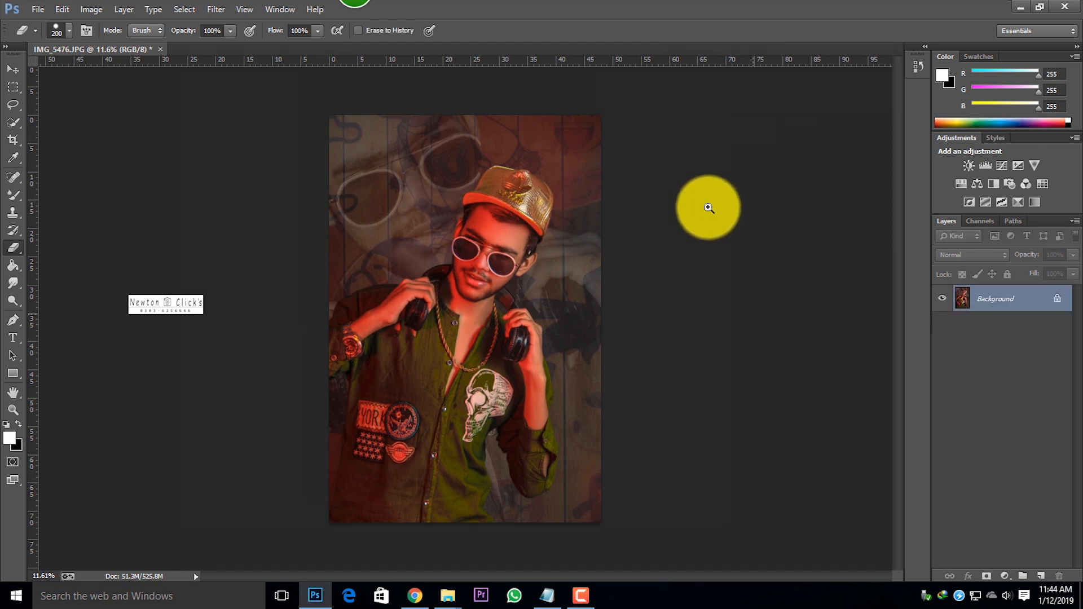
Step: Set the merged image's Camera Raw HSL saturation to Reds +48, Oranges -17, Yellows +97 and Greens +100
key(ctrl+shift+a)
click(795, 147)
drag(834, 288, 903, 285)
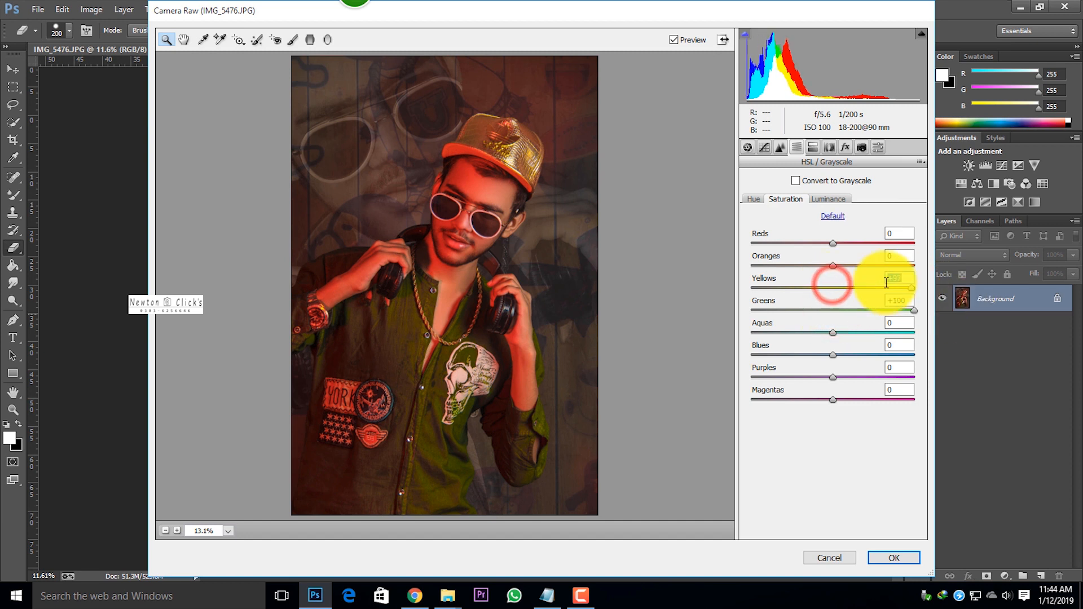
drag(833, 265, 871, 240)
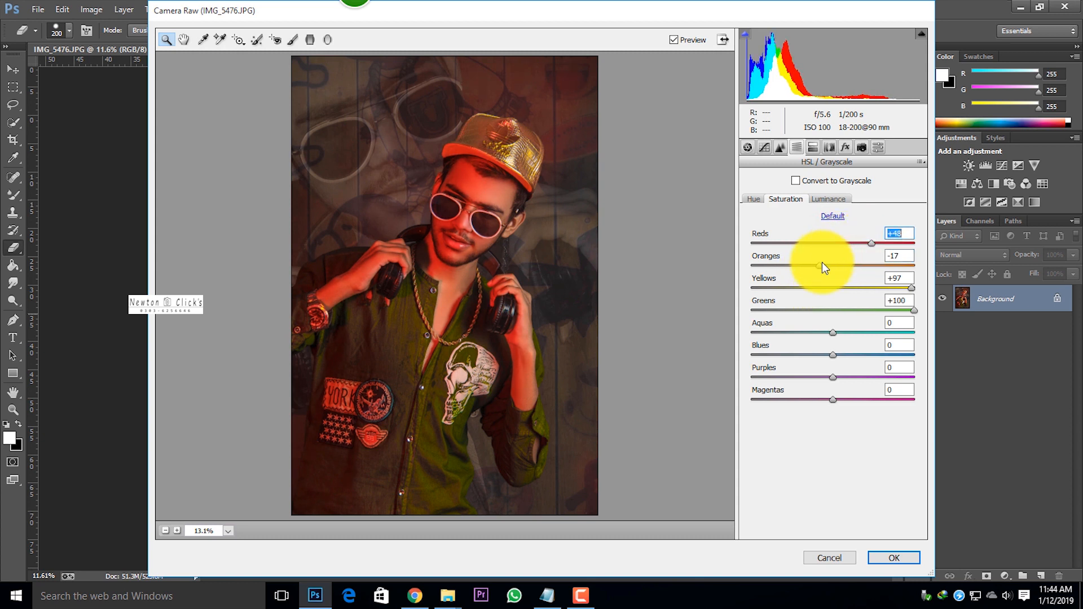
Step: Nudge the oranges' luminance, then push the saturation of blues and aquas to the maximum and raise purples and magentas
click(828, 199)
click(837, 265)
click(801, 201)
drag(841, 352, 961, 354)
drag(835, 332, 915, 333)
drag(839, 377, 900, 400)
Step: Add a slight dark post-crop vignette and apply the Camera Raw adjustments to the image
click(844, 147)
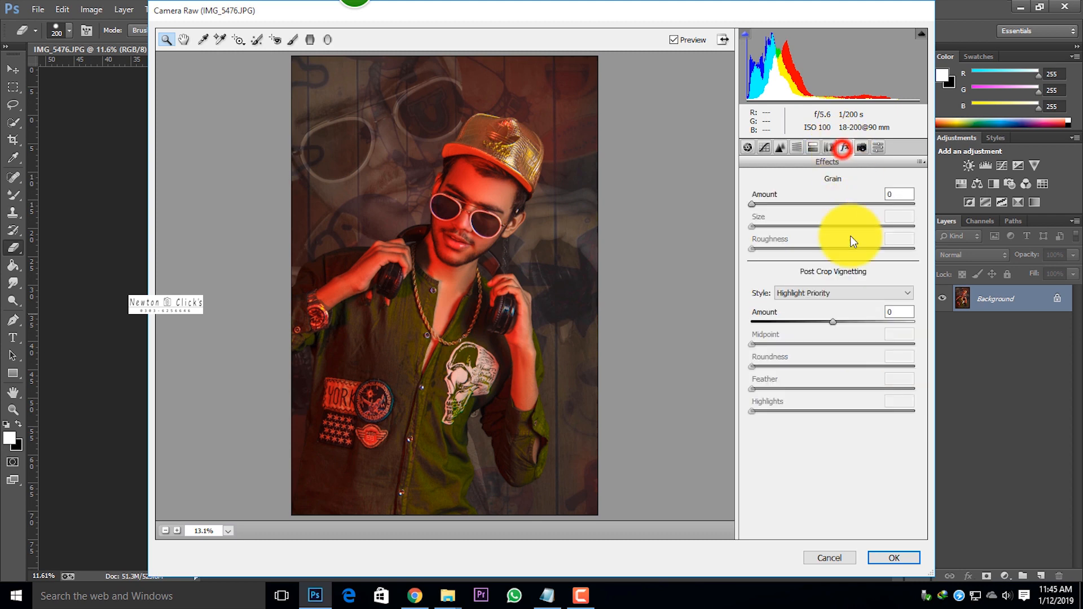
drag(828, 322, 823, 317)
click(894, 558)
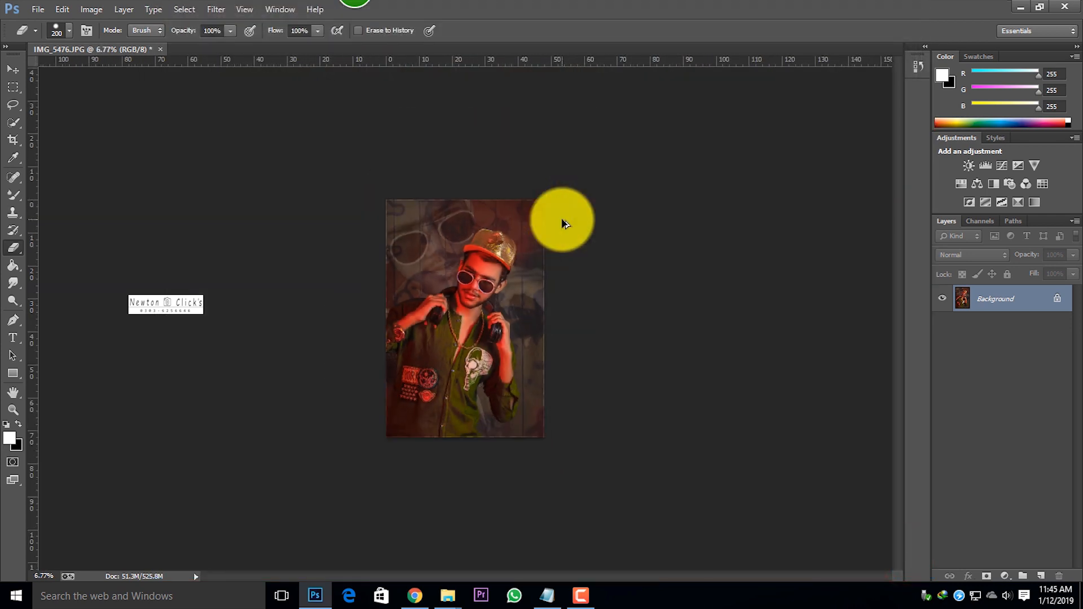
scroll(507, 263, up, 5)
scroll(508, 262, down, 5)
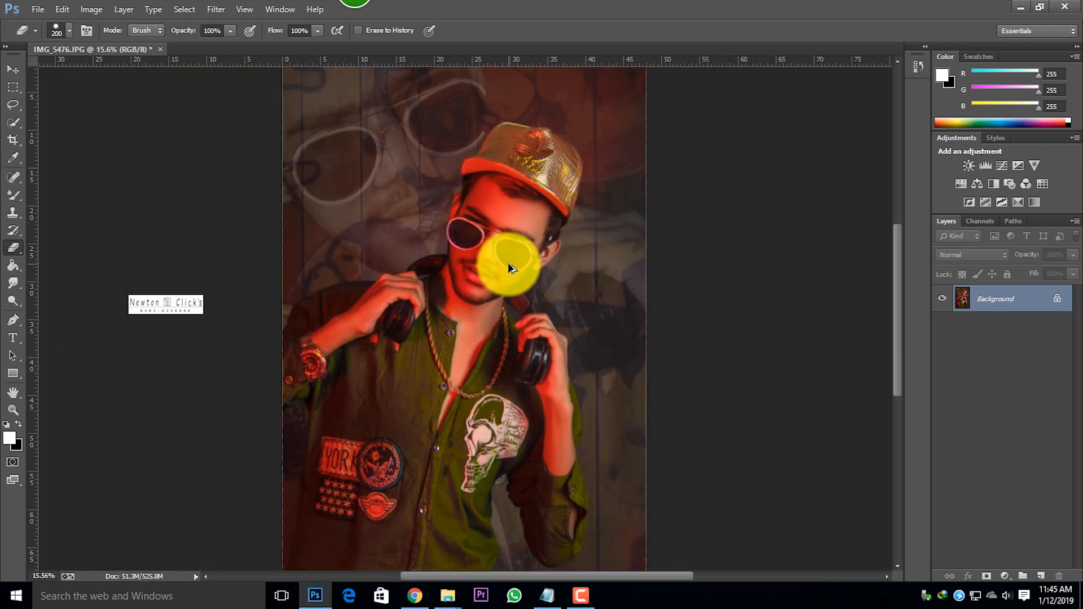
Step: Apply Camera Raw adjustments with Contrast +2, slightly raised Blacks and brighter orange luminance to the merged image
key(ctrl+shift+a)
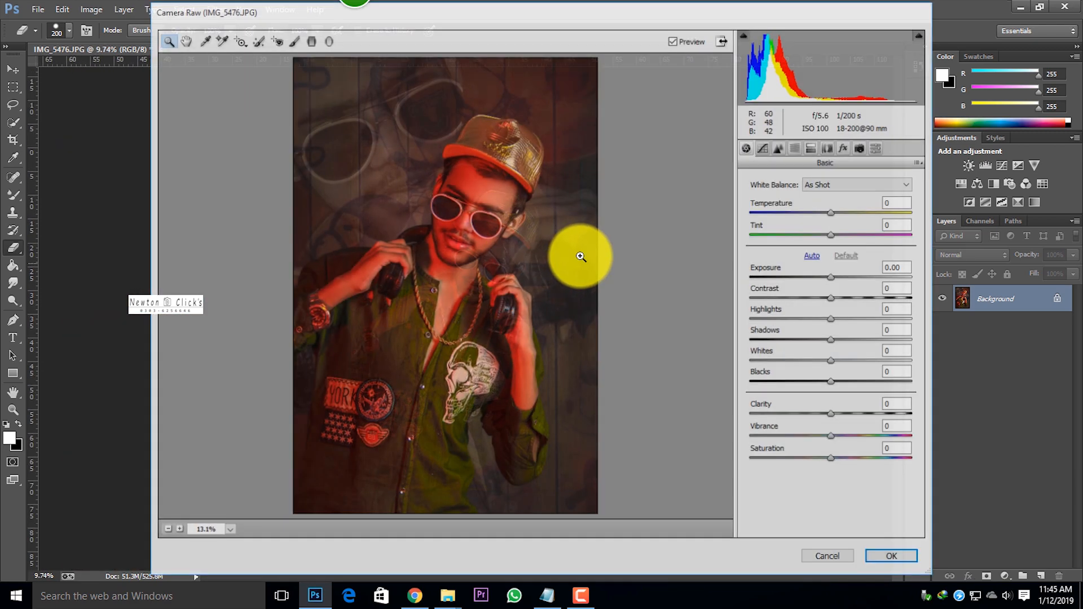
drag(867, 296, 838, 302)
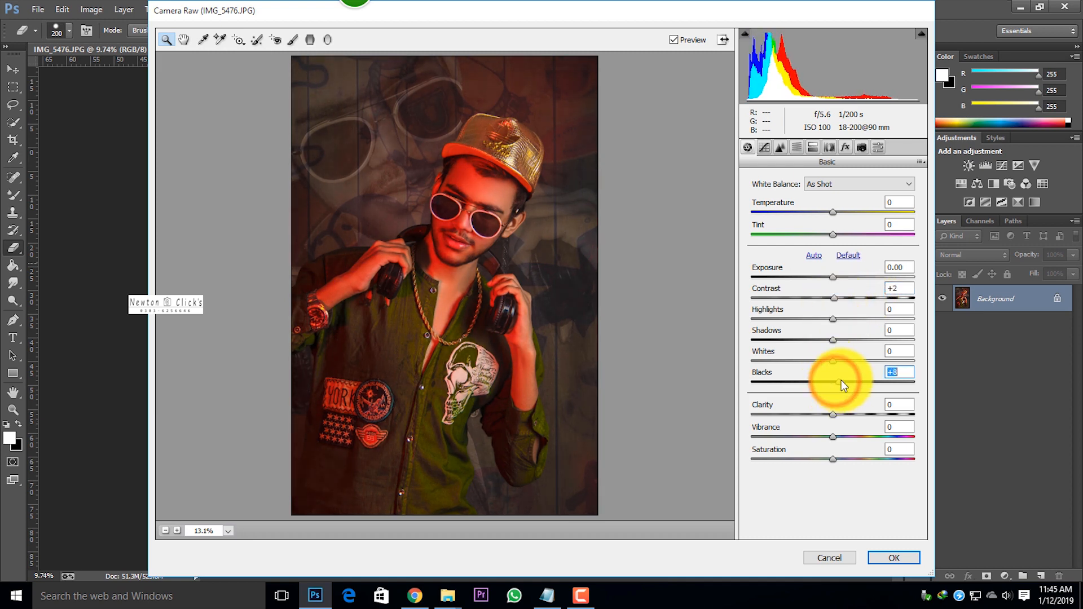
click(796, 146)
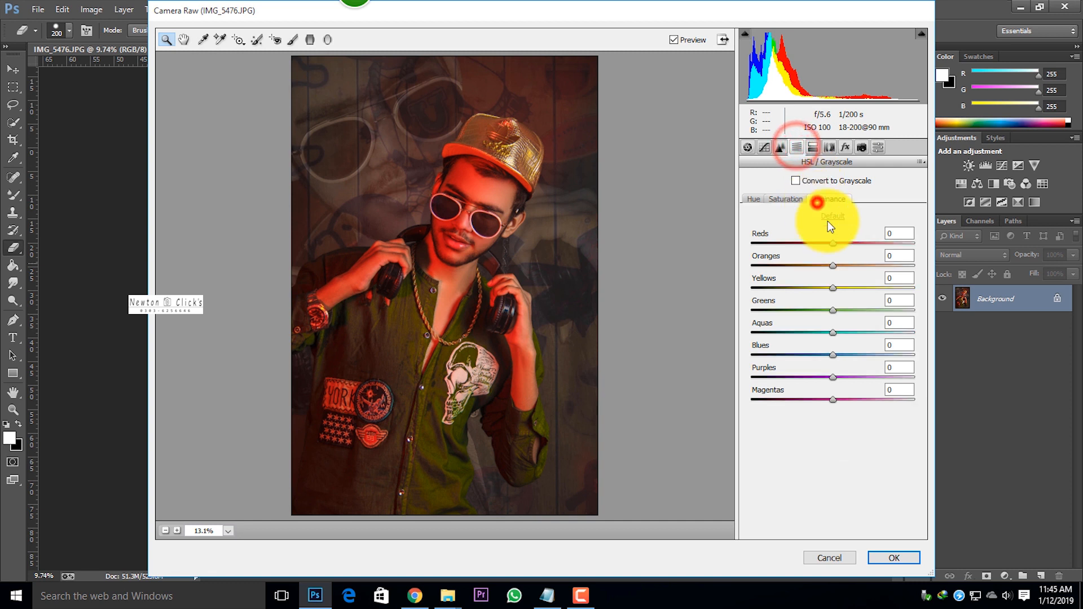
click(817, 200)
drag(845, 263, 874, 284)
click(894, 557)
scroll(537, 291, up, 4)
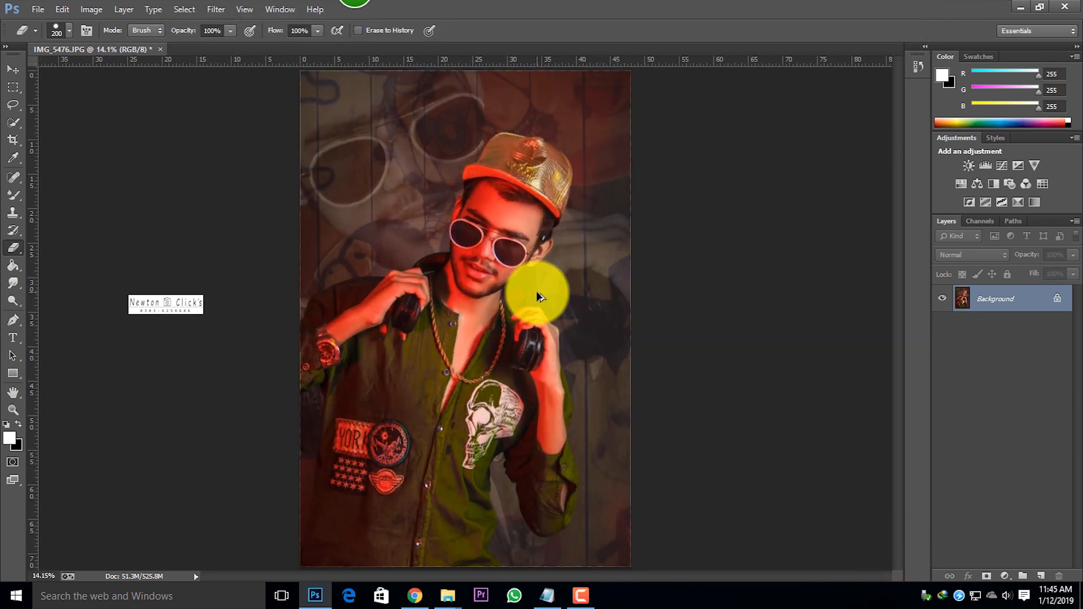
scroll(537, 292, down, 1)
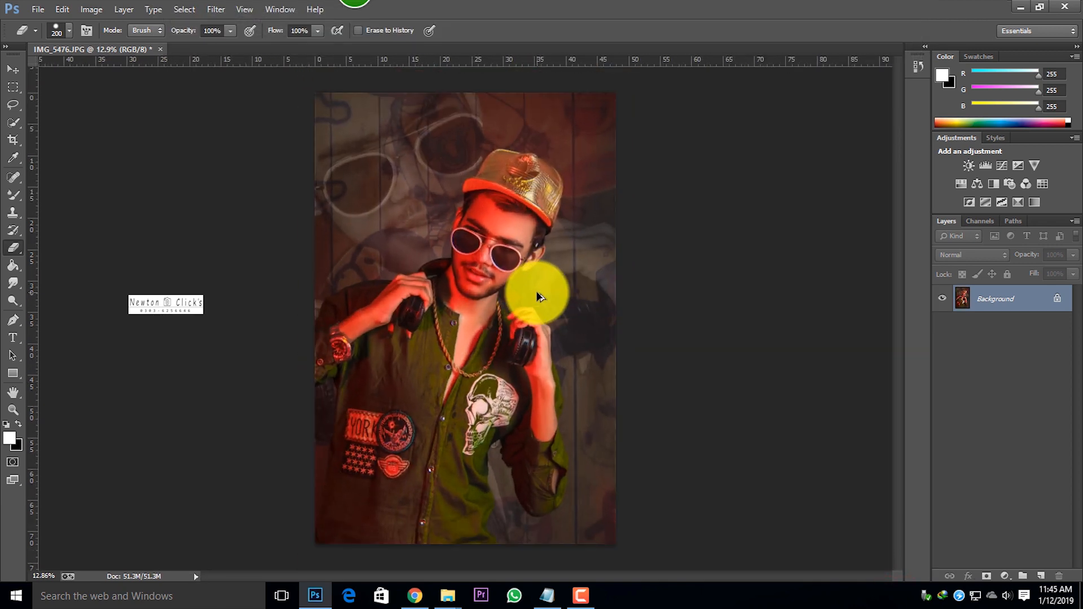
scroll(537, 292, down, 1)
key(ctrl+a)
key(ctrl+d)
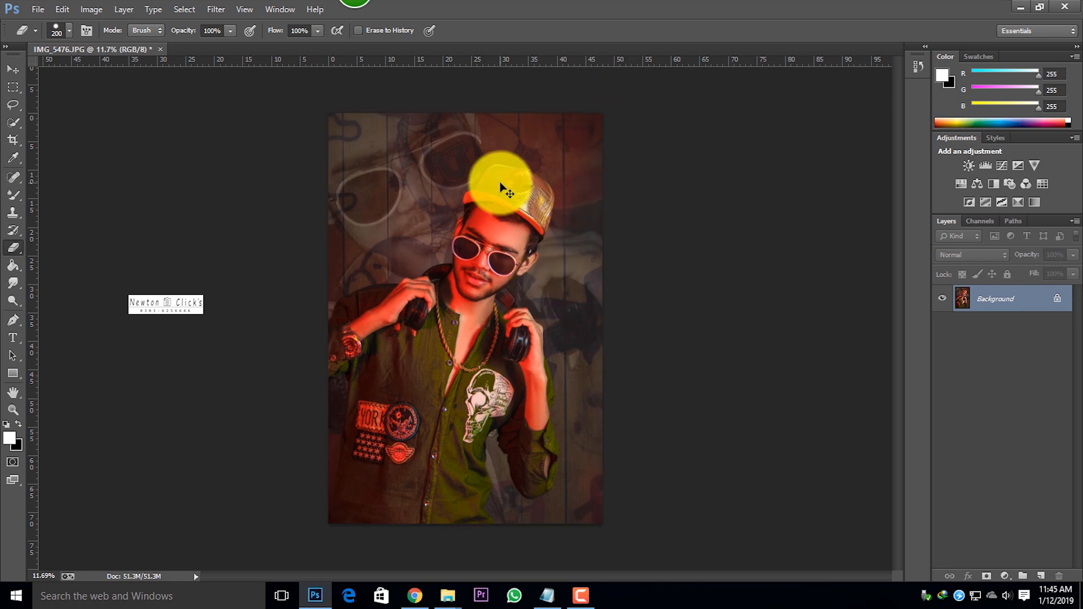
Step: Shrink the picture to Scale 93 with Camera Raw's manual lens corrections to leave an even white border around it
key(ctrl+shift+a)
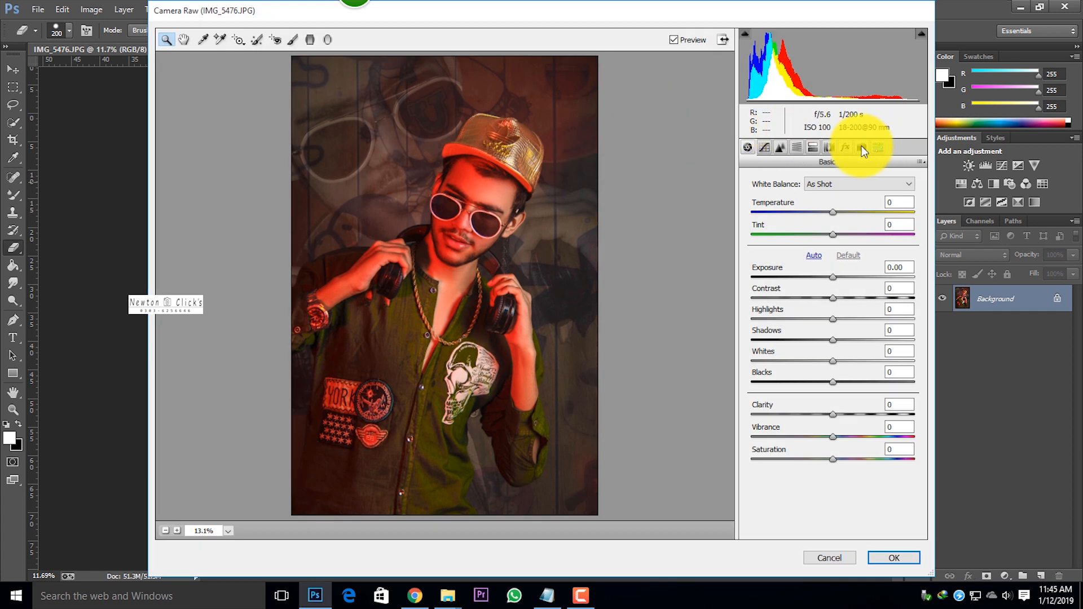
click(834, 147)
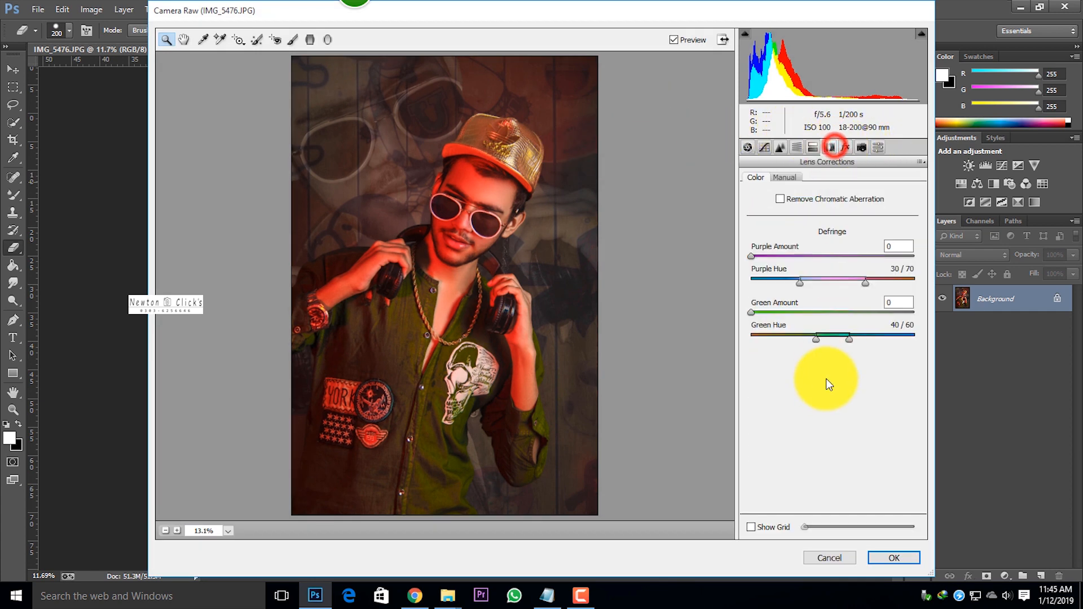
click(786, 178)
drag(832, 377, 822, 380)
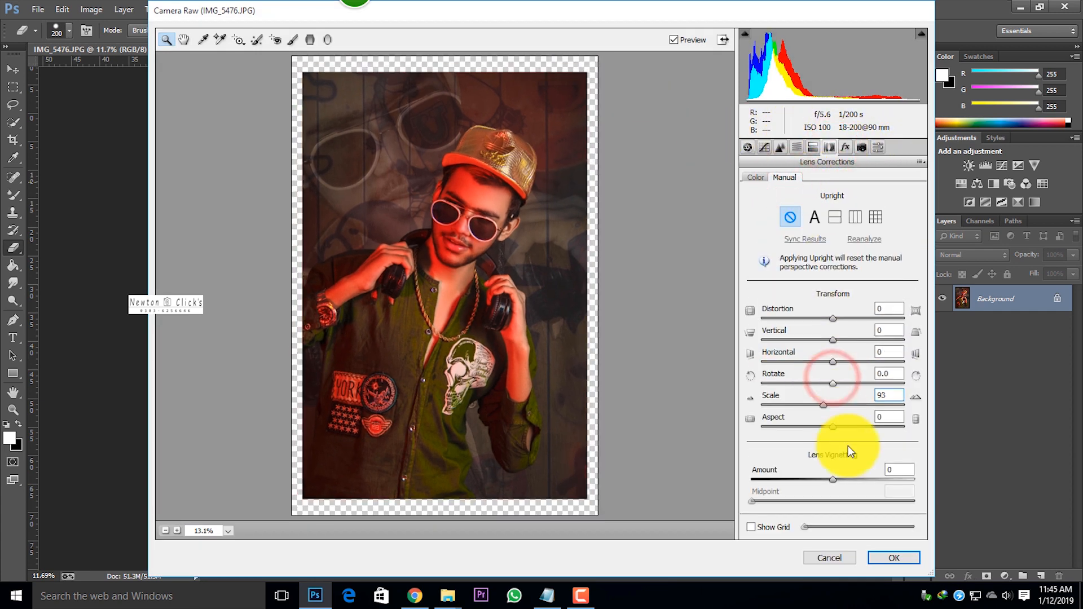
click(894, 558)
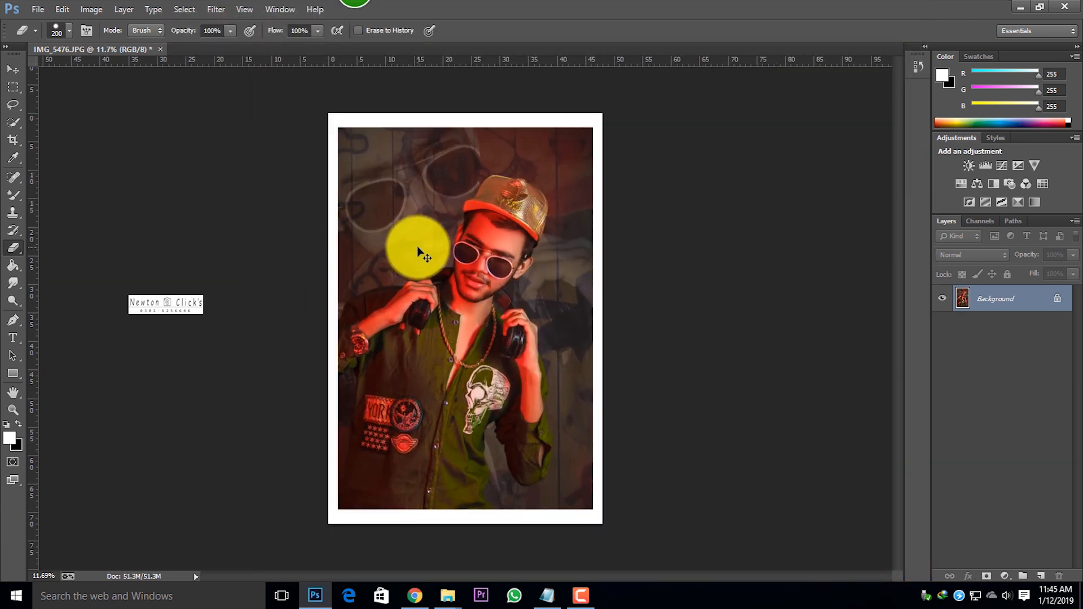
scroll(444, 263, up, 2)
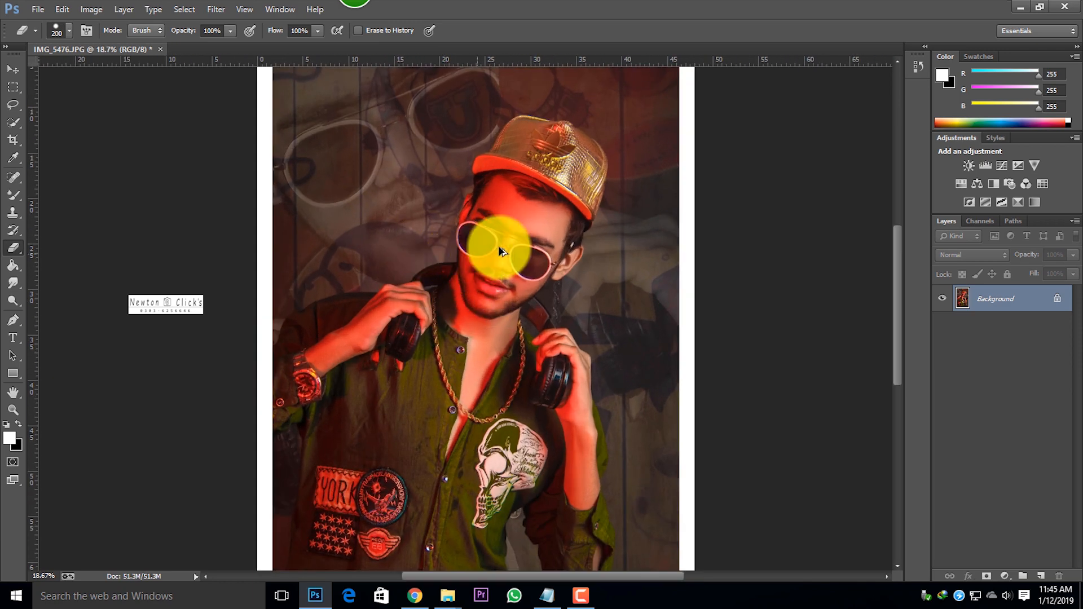
scroll(498, 247, up, 2)
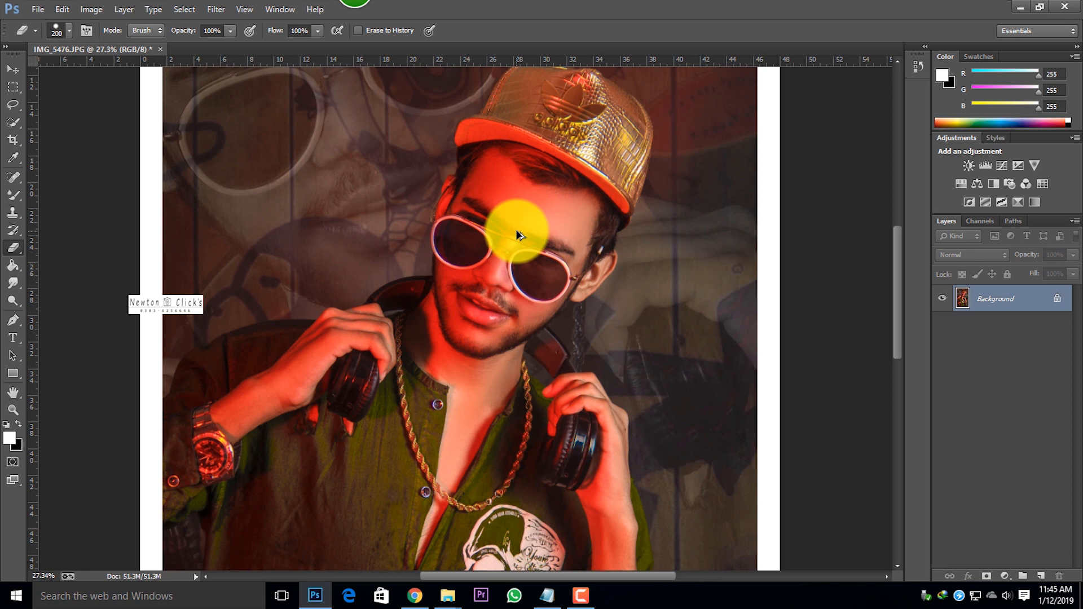
scroll(516, 229, down, 3)
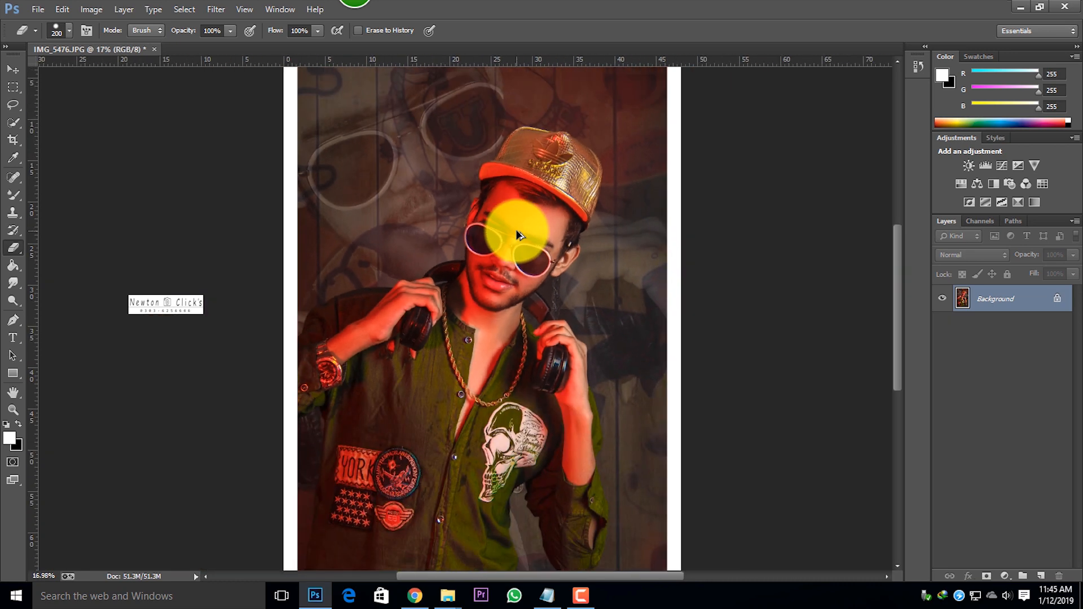